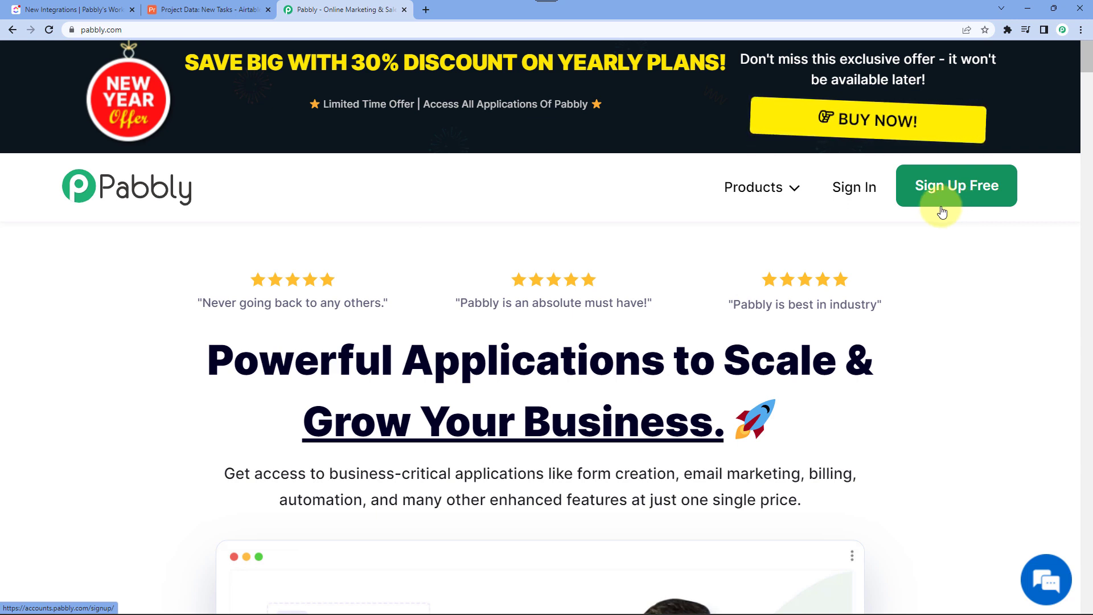
# Sign in to the Pabbly account and access the Pabbly Connect application
pyautogui.click(860, 195)
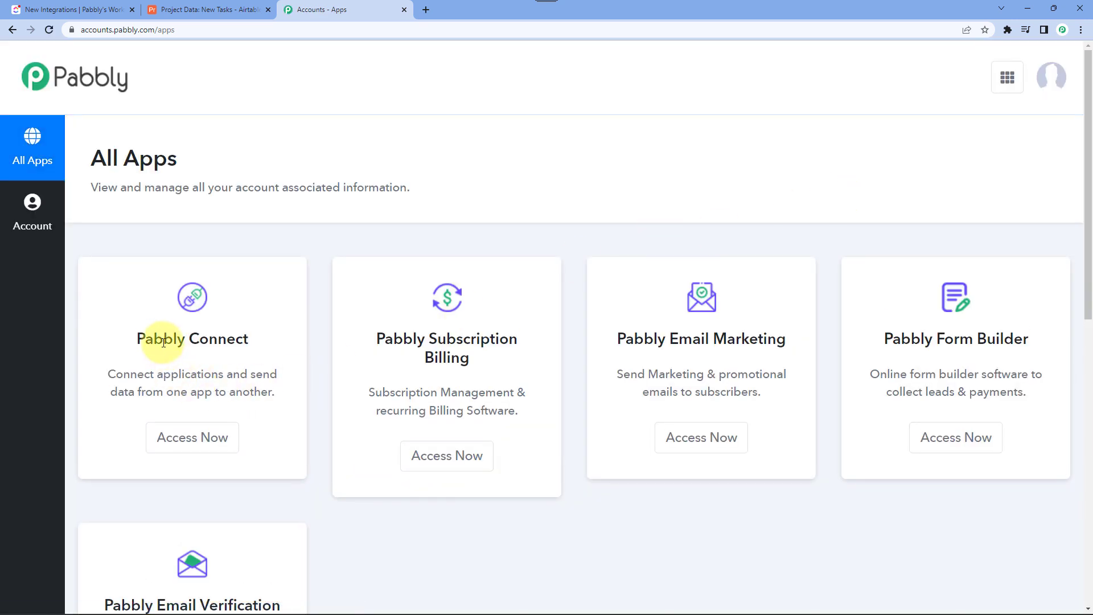
pyautogui.tripleClick(163, 343)
pyautogui.click(163, 342)
pyautogui.click(211, 440)
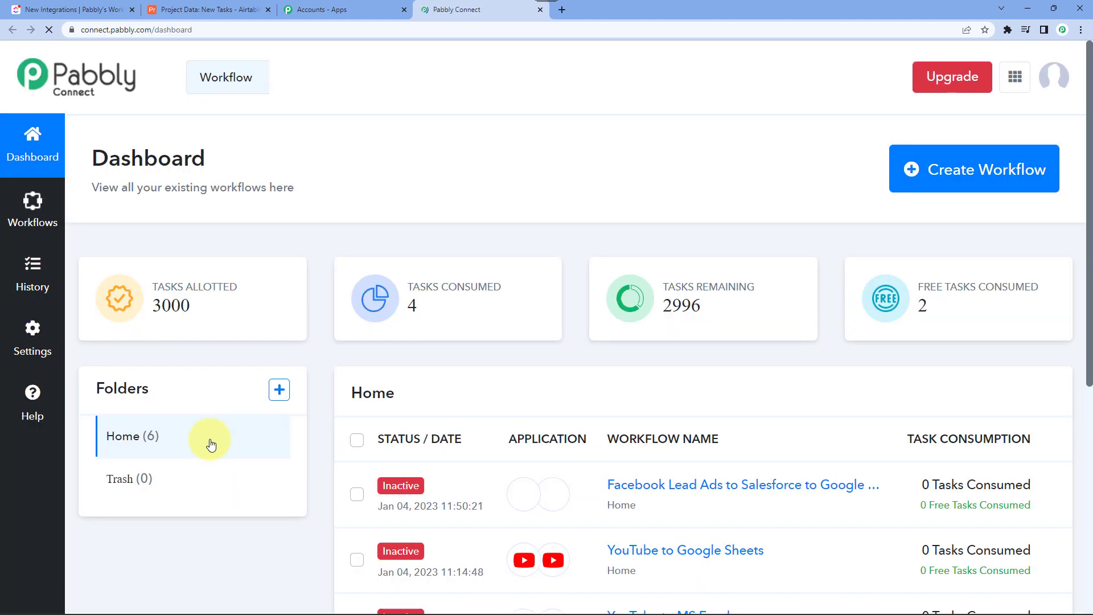
# Create a new workflow named "Airtable to ClickUp"
pyautogui.click(908, 166)
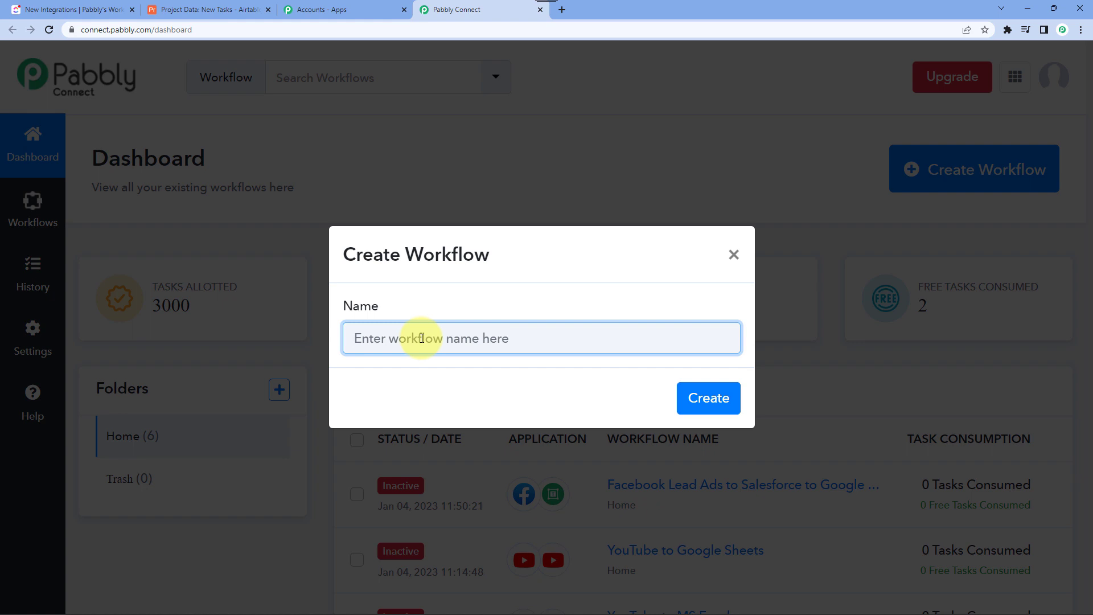
pyautogui.write('Airtable to ClickUp')
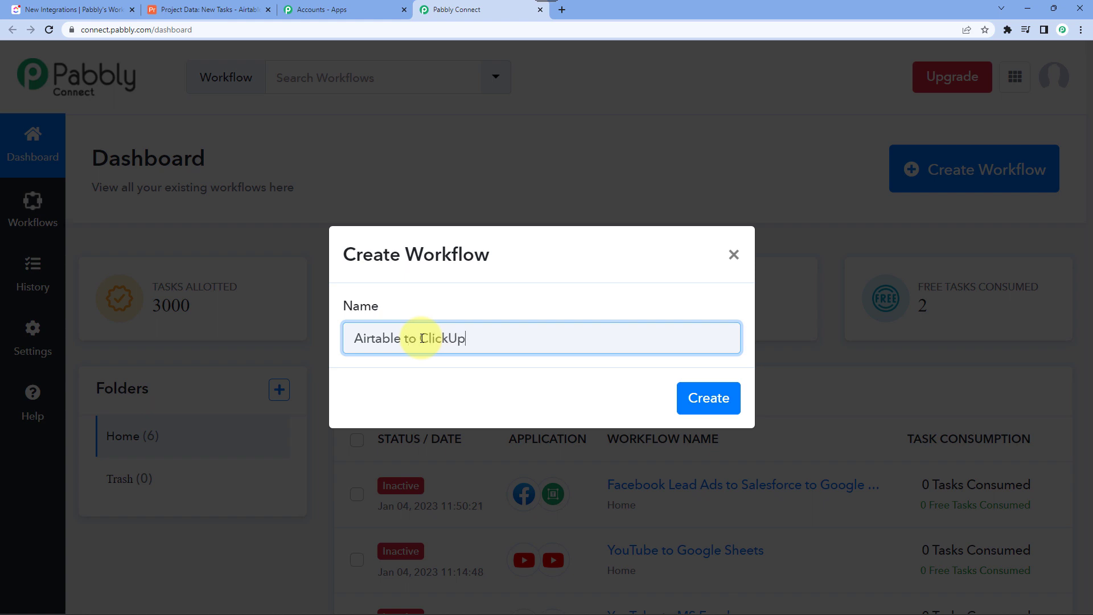
pyautogui.press('Return')
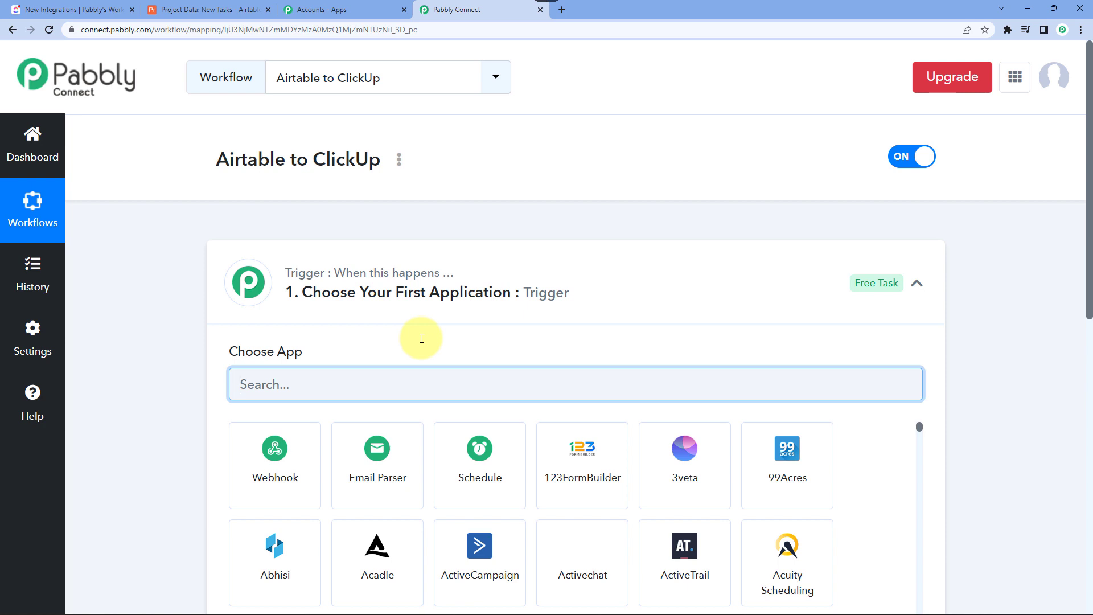
# Review the workflow's trigger and action steps, the Airtable New Tasks table and the ClickUp New Integrations list
pyautogui.click(433, 297)
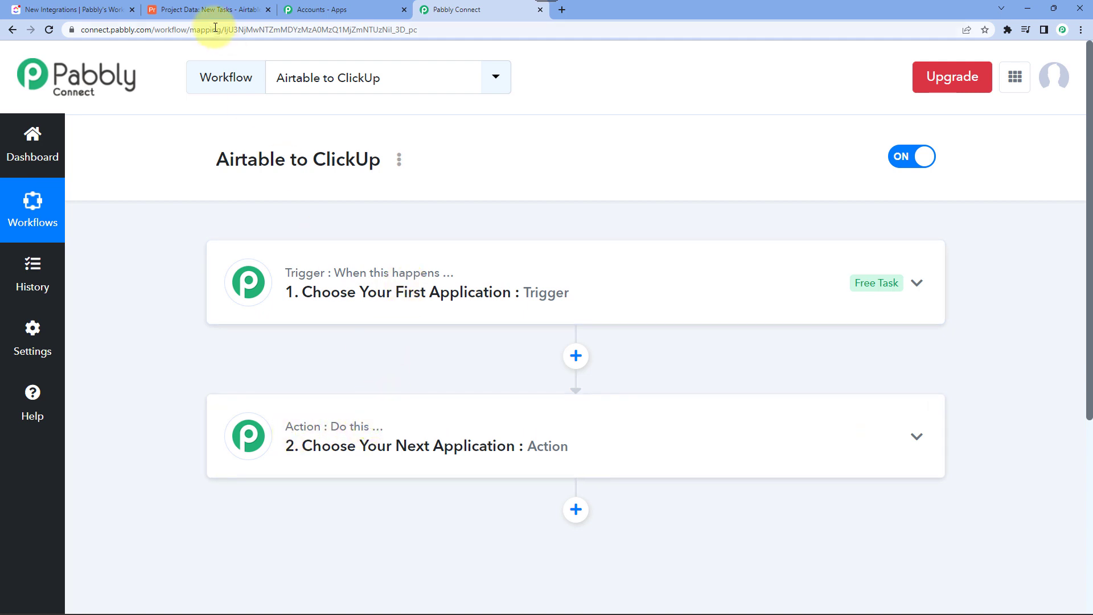
pyautogui.click(206, 12)
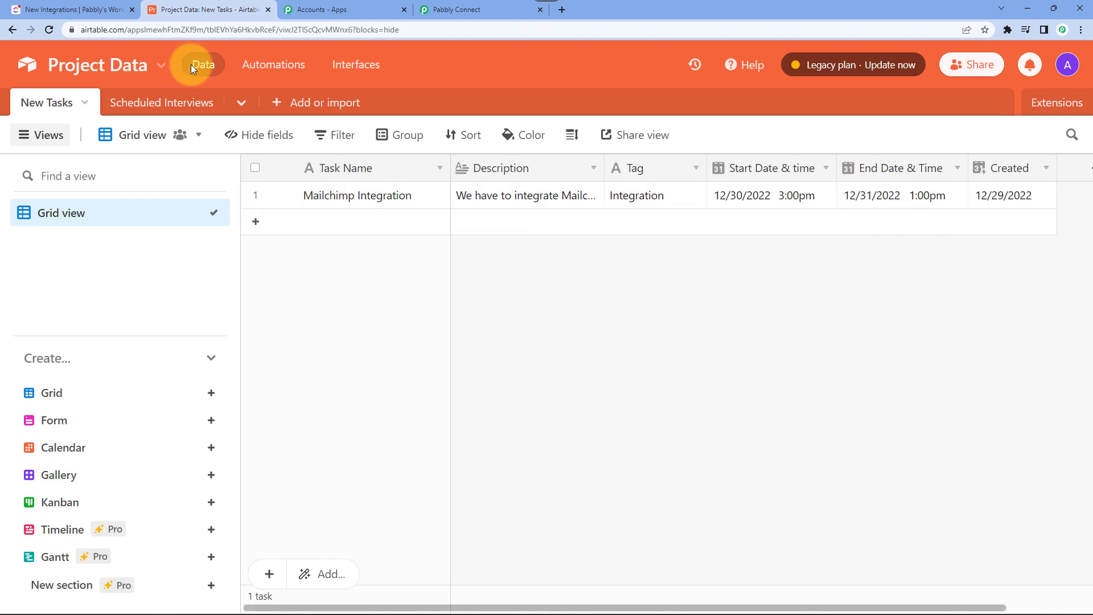
pyautogui.click(65, 9)
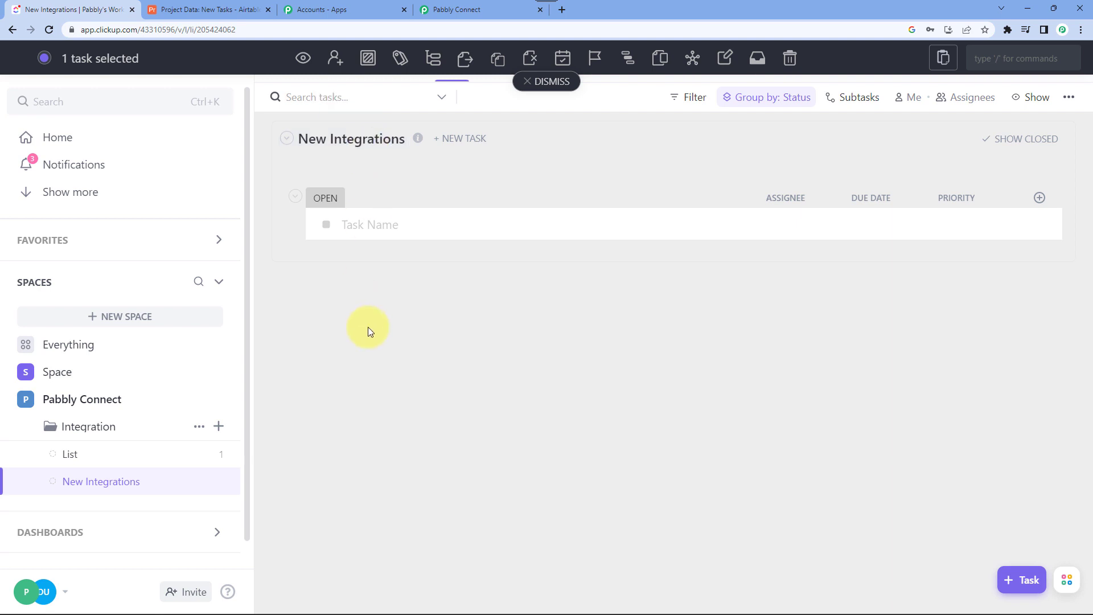
pyautogui.click(453, 9)
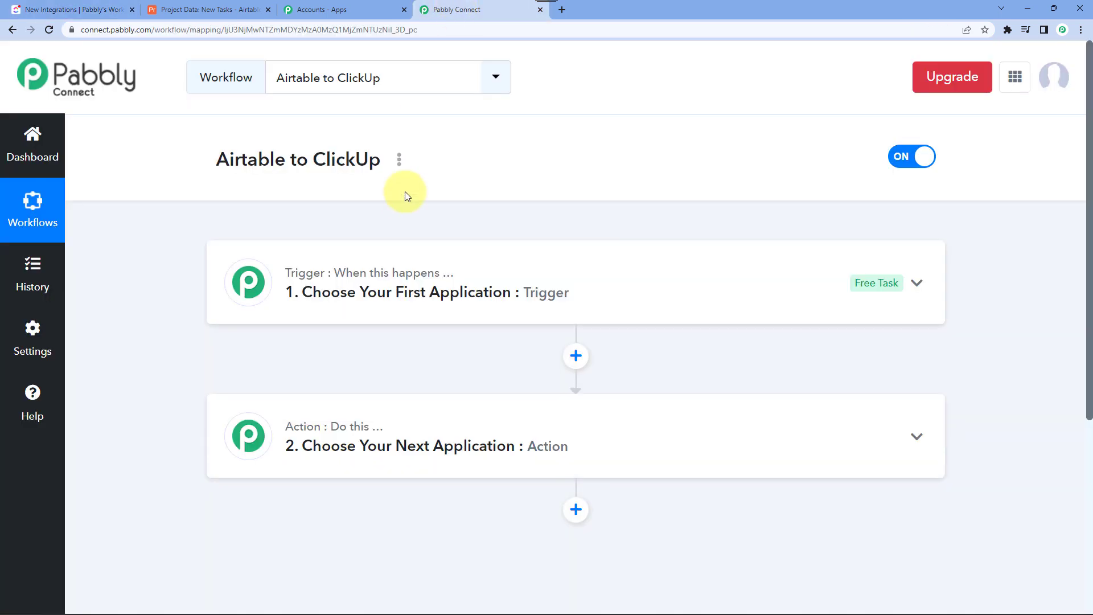
# Set the workflow's trigger application to Airtable with New Record as the trigger event
pyautogui.click(358, 293)
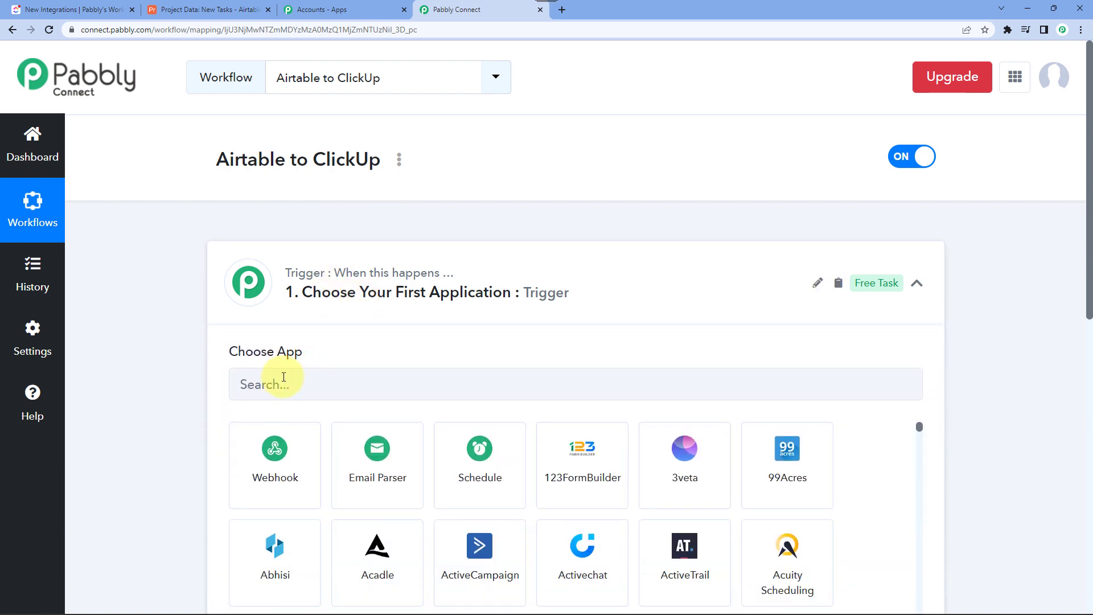
pyautogui.click(279, 381)
pyautogui.write('Airta')
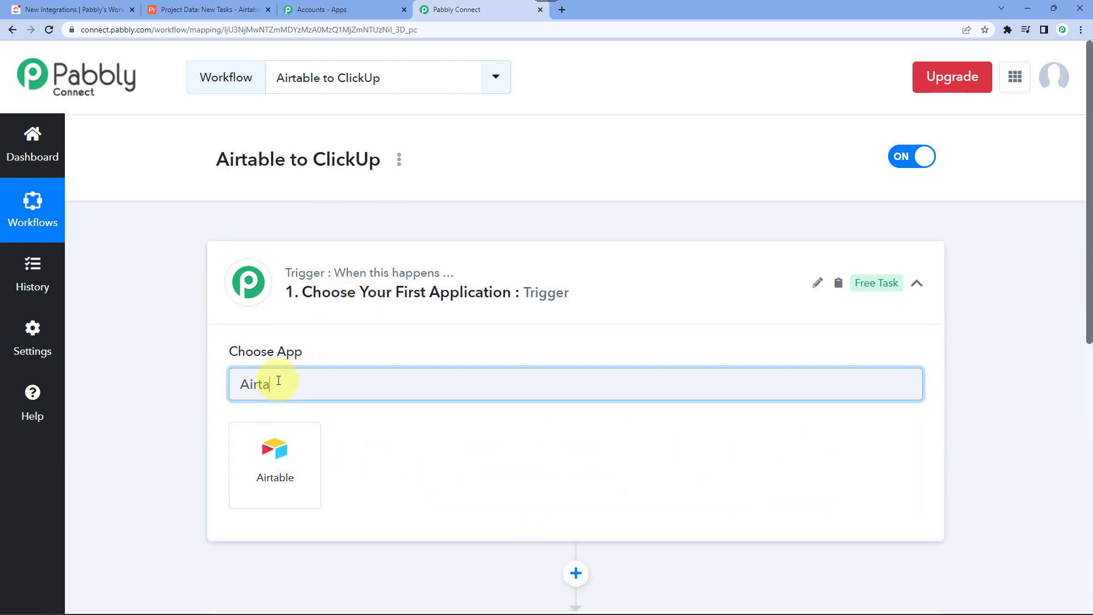
pyautogui.click(275, 456)
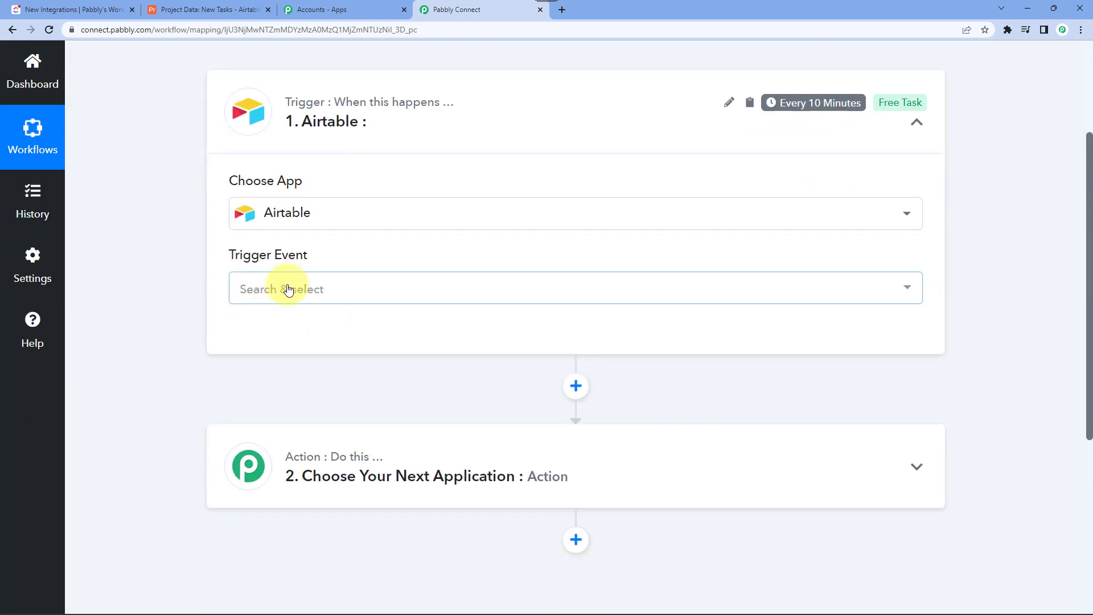
pyautogui.click(289, 290)
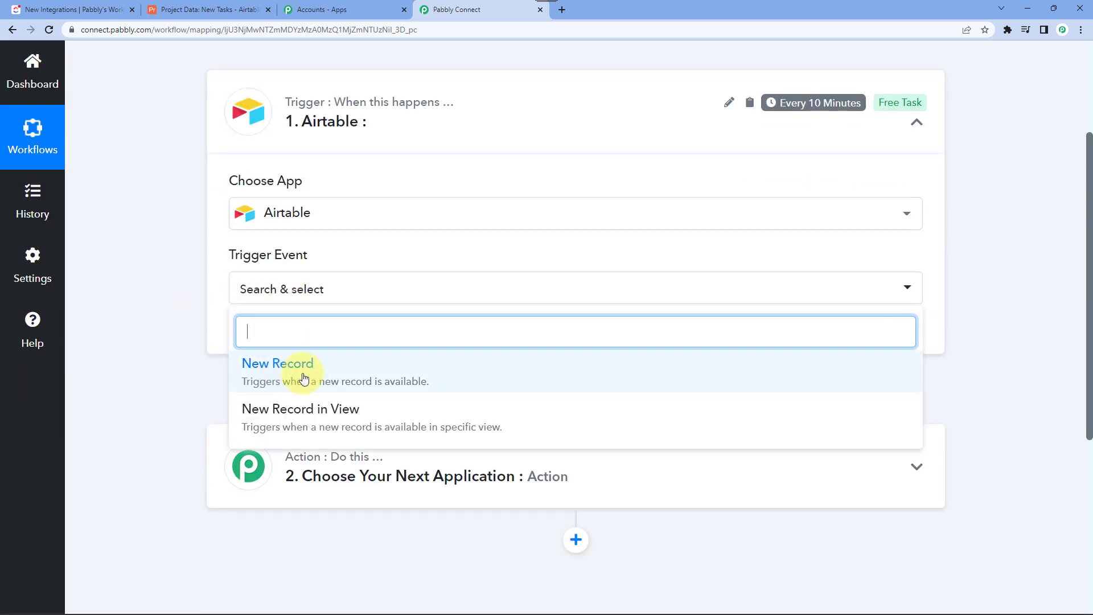
pyautogui.click(302, 377)
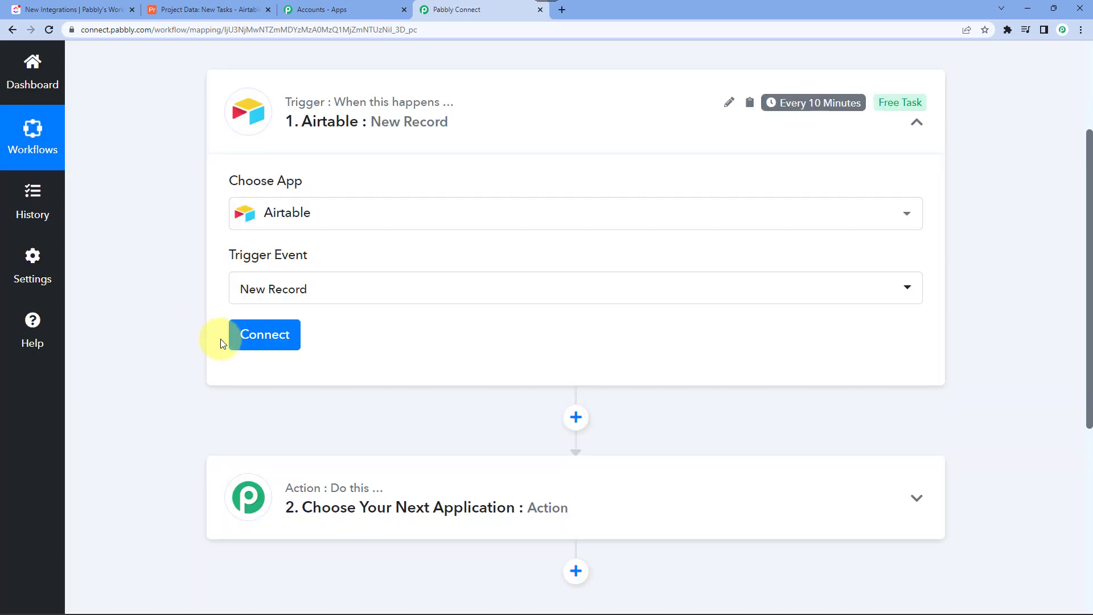
# Start a new Airtable connection for the trigger and copy the personal API key from the Airtable account page
pyautogui.click(248, 336)
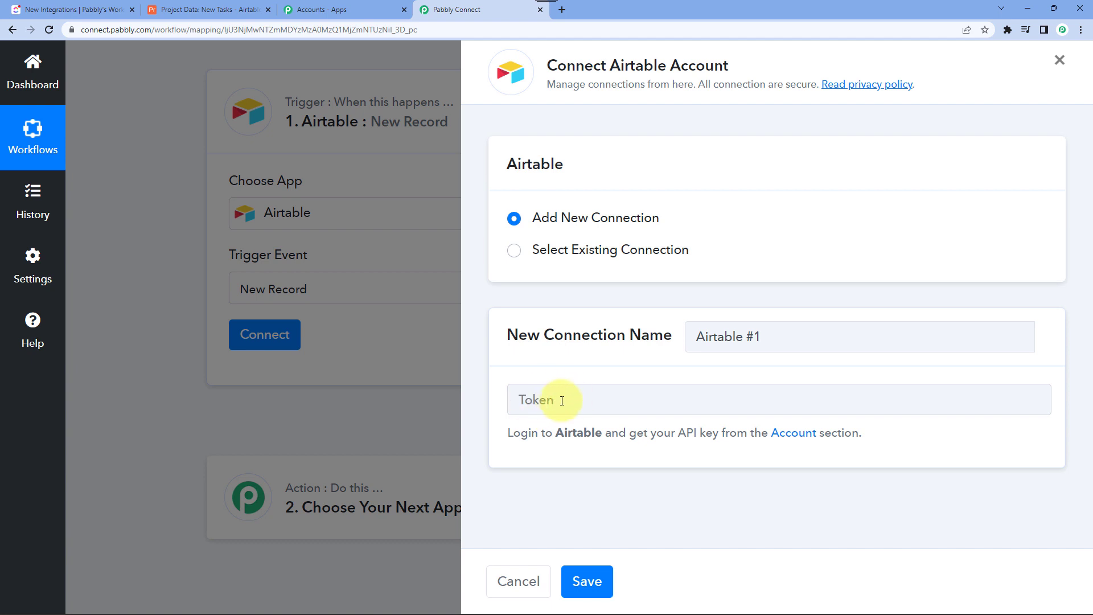
pyautogui.click(798, 434)
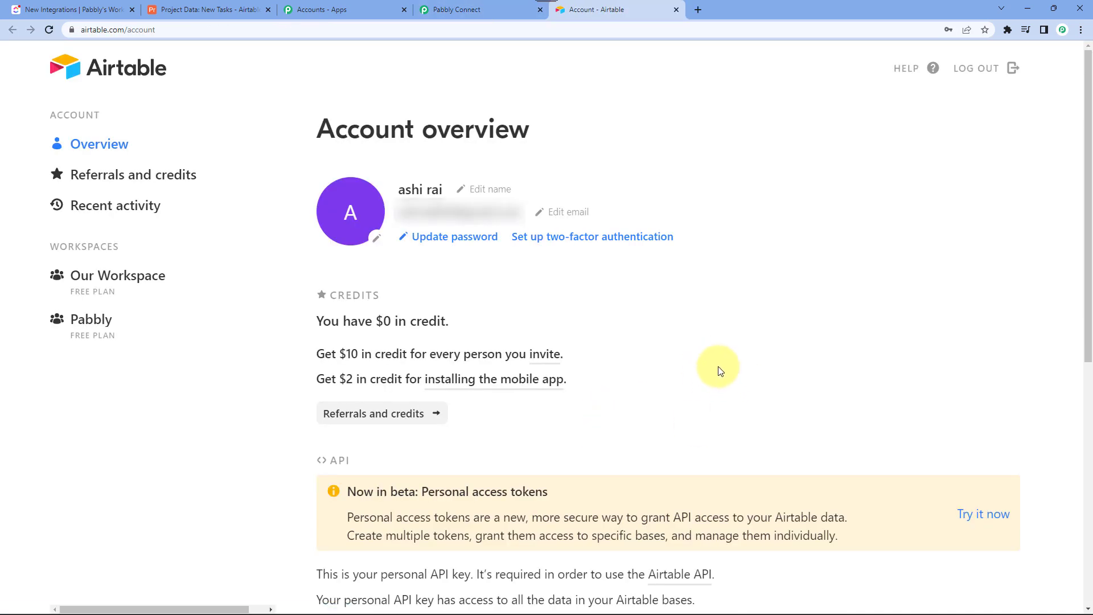
pyautogui.scroll(-5, 719, 369)
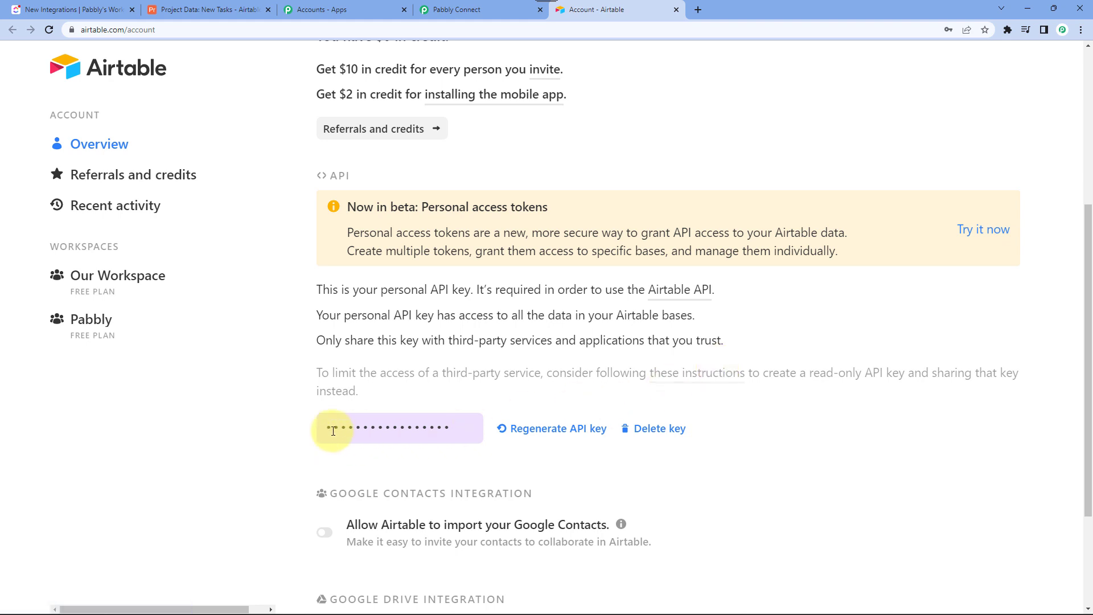
pyautogui.click(370, 426)
pyautogui.hotkey('ctrl', 'c')
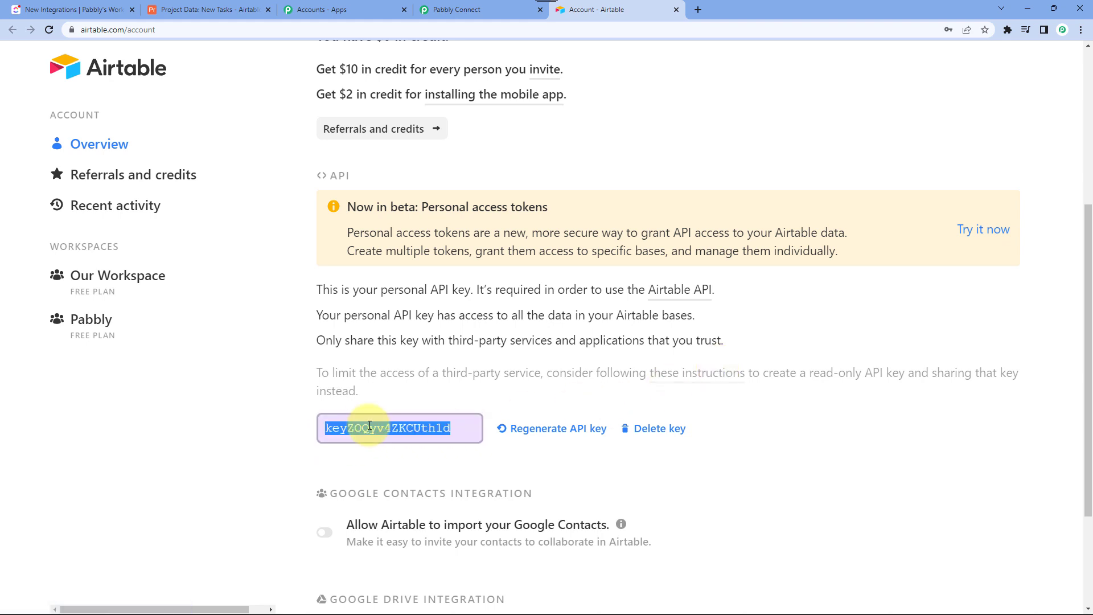
# Paste the API key as the token of the new Airtable connection in Pabbly Connect and save the connection
pyautogui.click(456, 10)
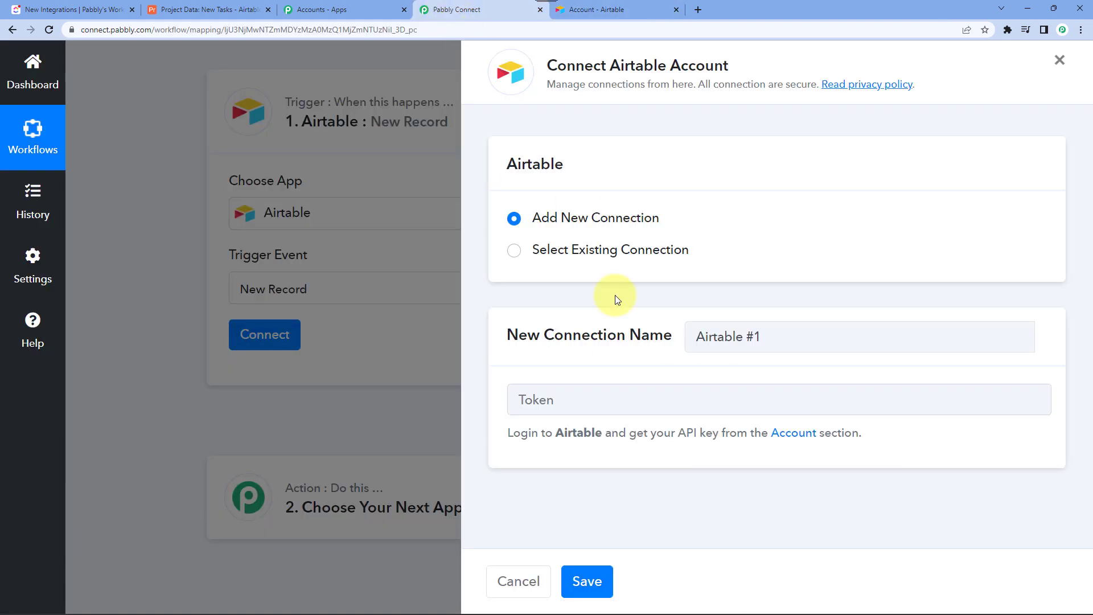
pyautogui.click(593, 399)
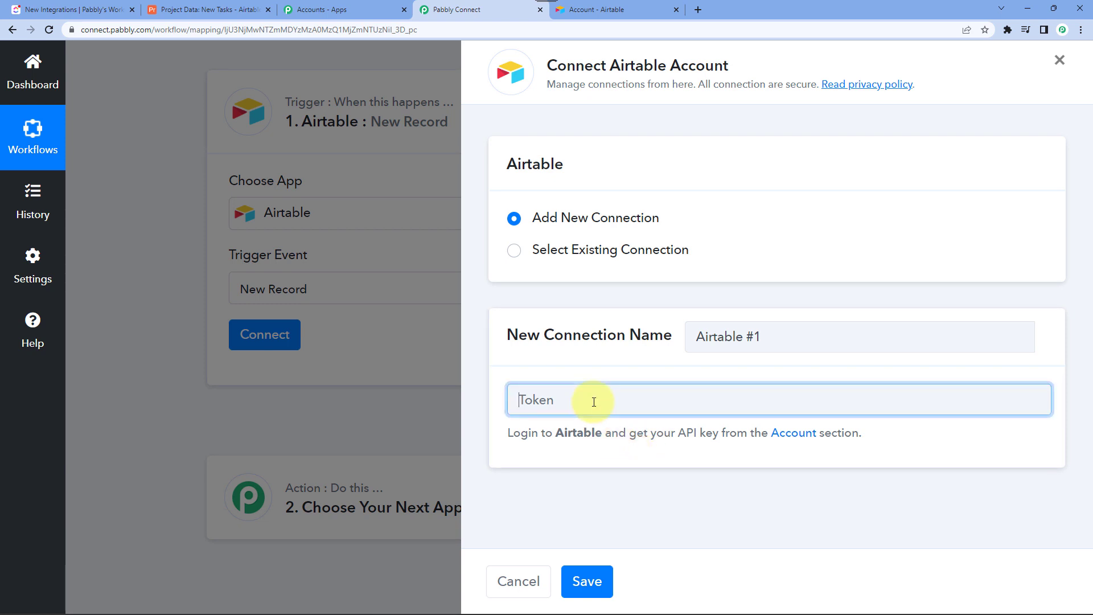
pyautogui.hotkey('ctrl', 'v')
pyautogui.click(597, 587)
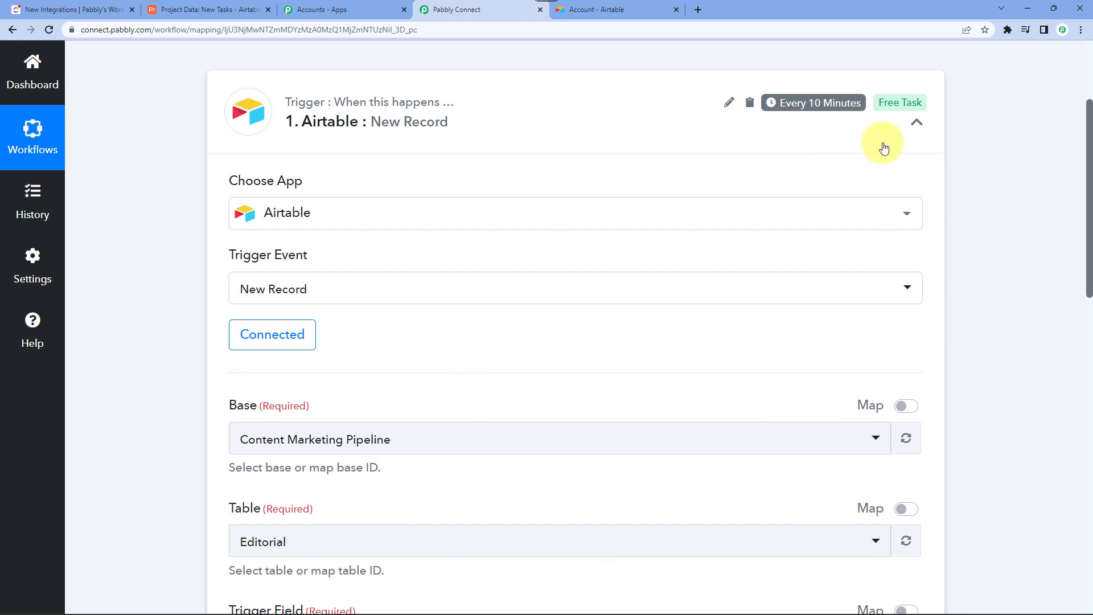
# Check the trigger's polling interval, and review the Airtable New Tasks table and the ClickUp New Integrations list
pyautogui.moveTo(826, 100)
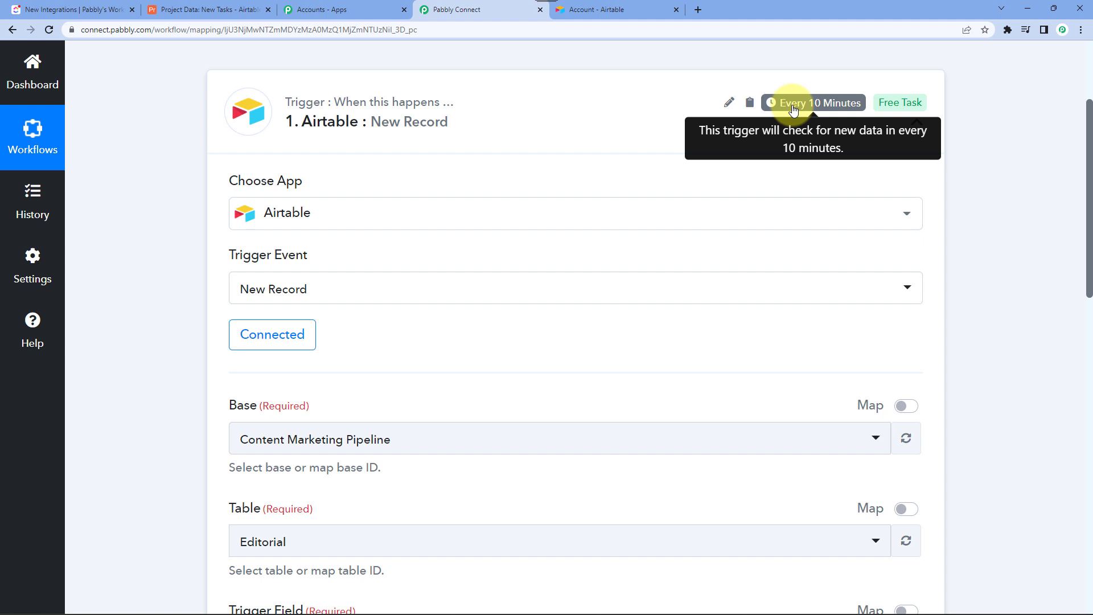
pyautogui.click(210, 9)
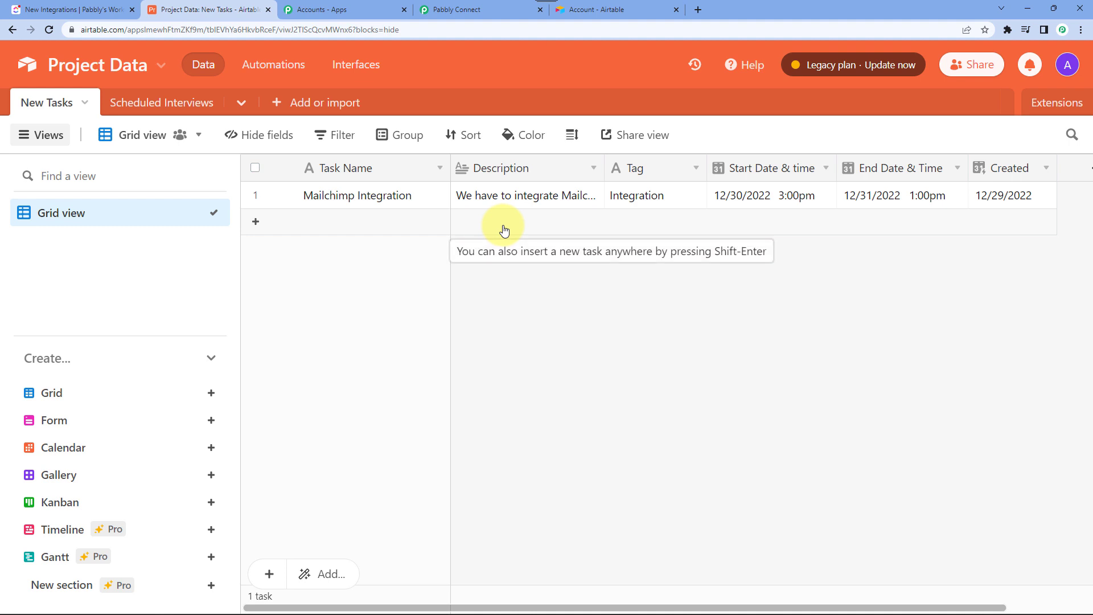
pyautogui.click(121, 9)
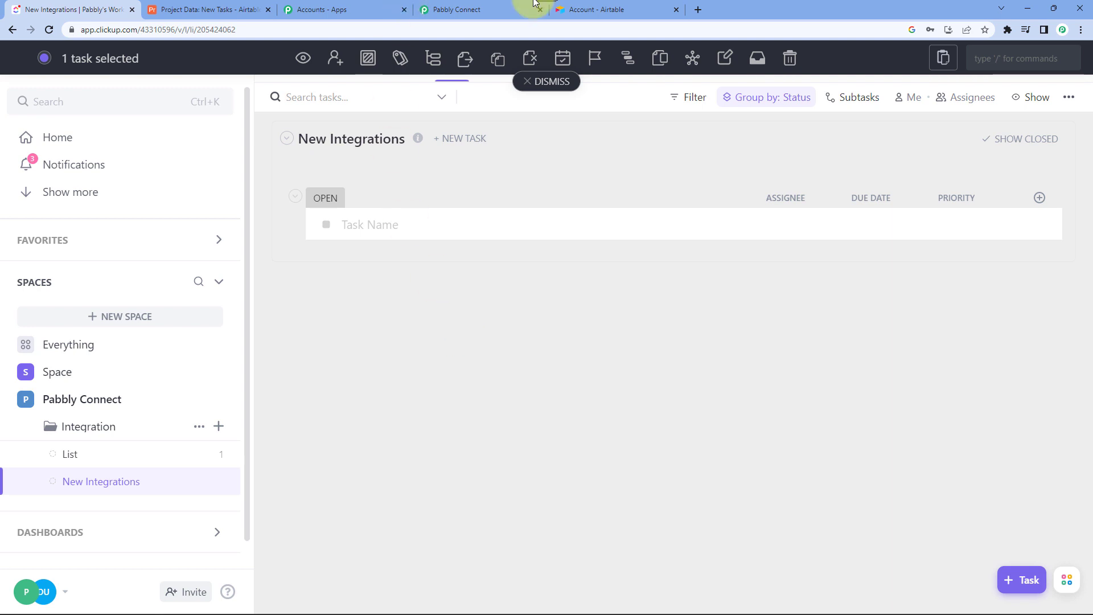
pyautogui.click(246, 15)
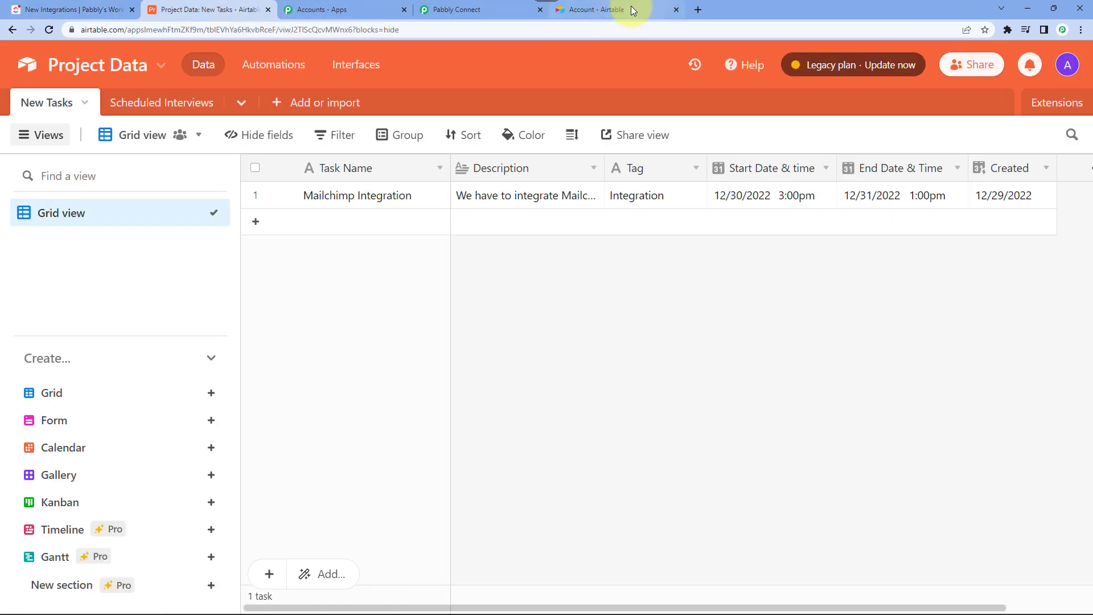
pyautogui.click(456, 9)
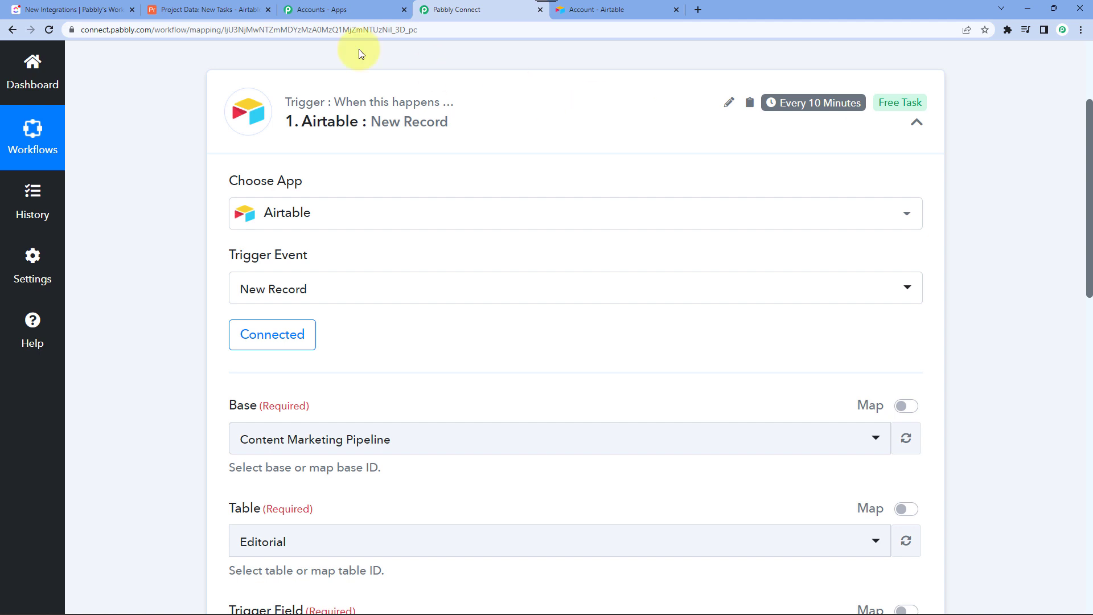
pyautogui.click(197, 15)
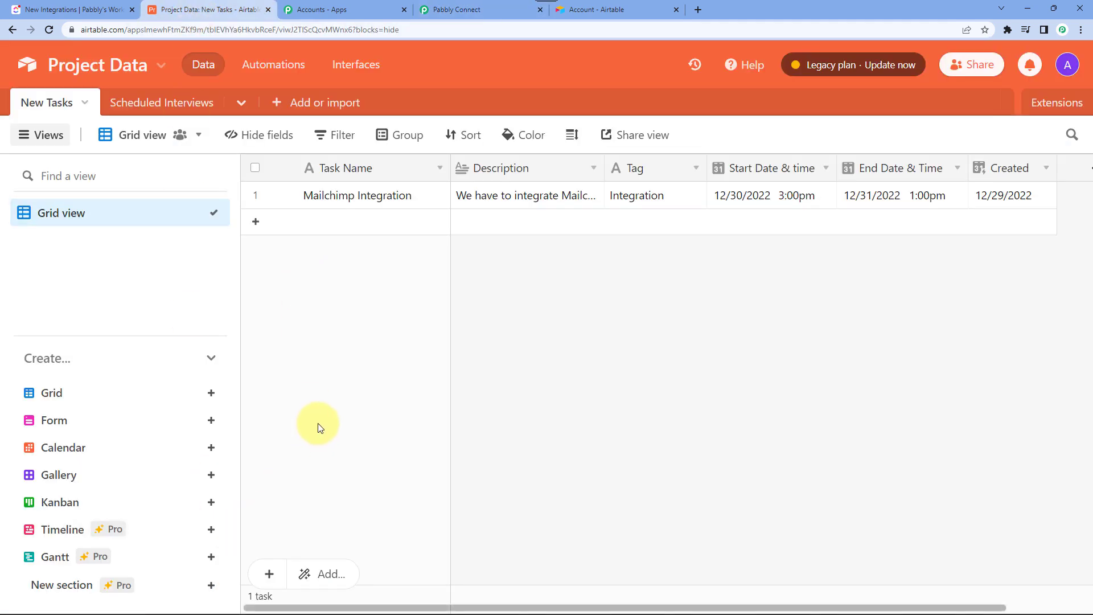
pyautogui.click(62, 9)
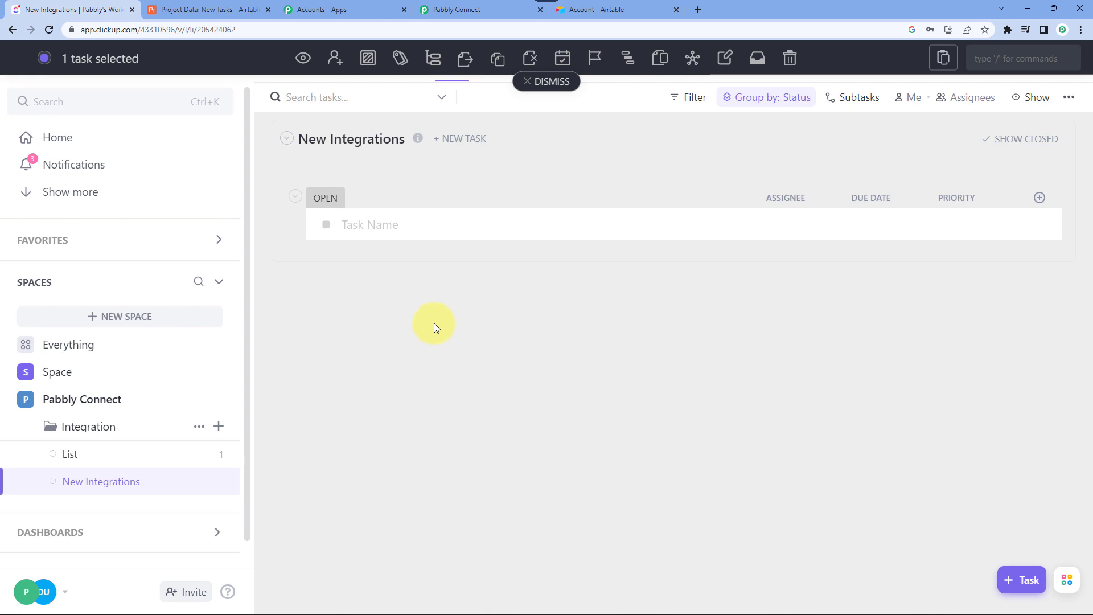
pyautogui.click(491, 5)
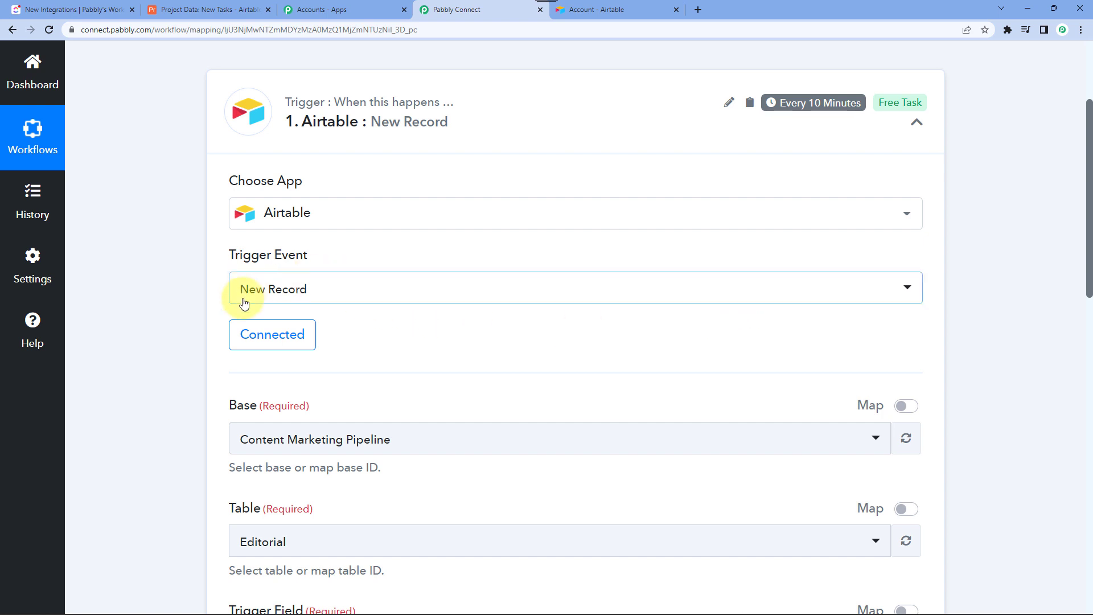
# Check the base name in Airtable and set the trigger's base to Project Data in Pabbly Connect
pyautogui.scroll(-1, 242, 291)
pyautogui.scroll(-3, 240, 282)
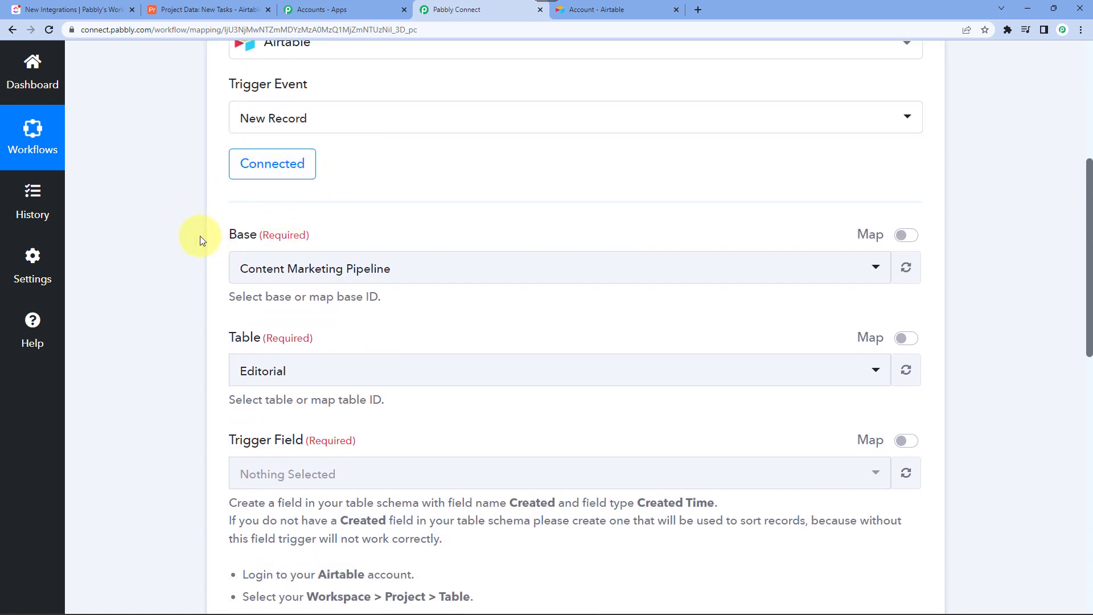
pyautogui.click(174, 10)
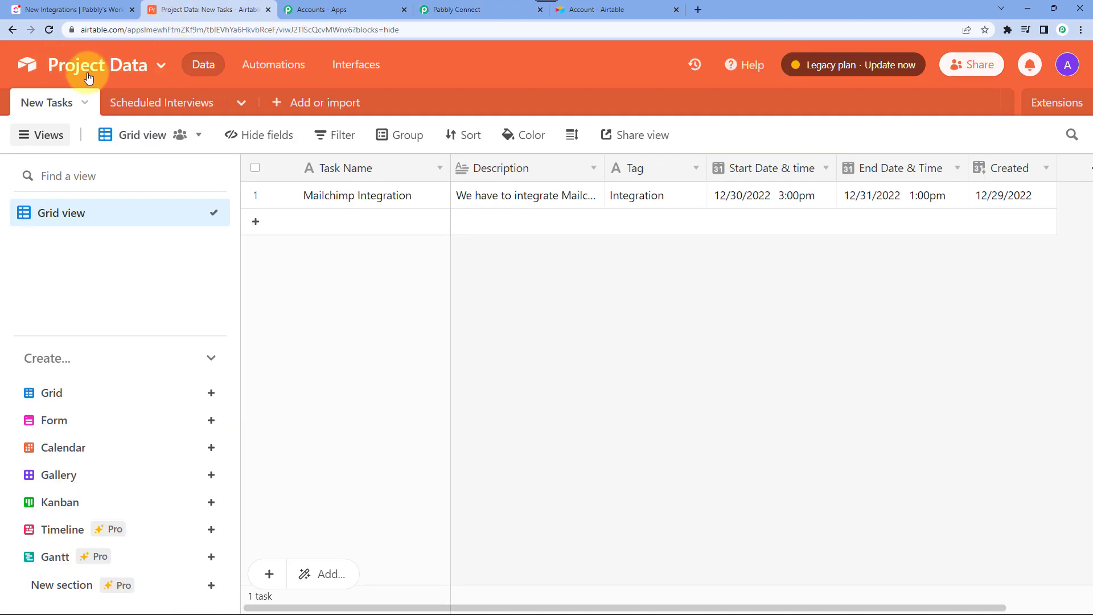
pyautogui.click(457, 9)
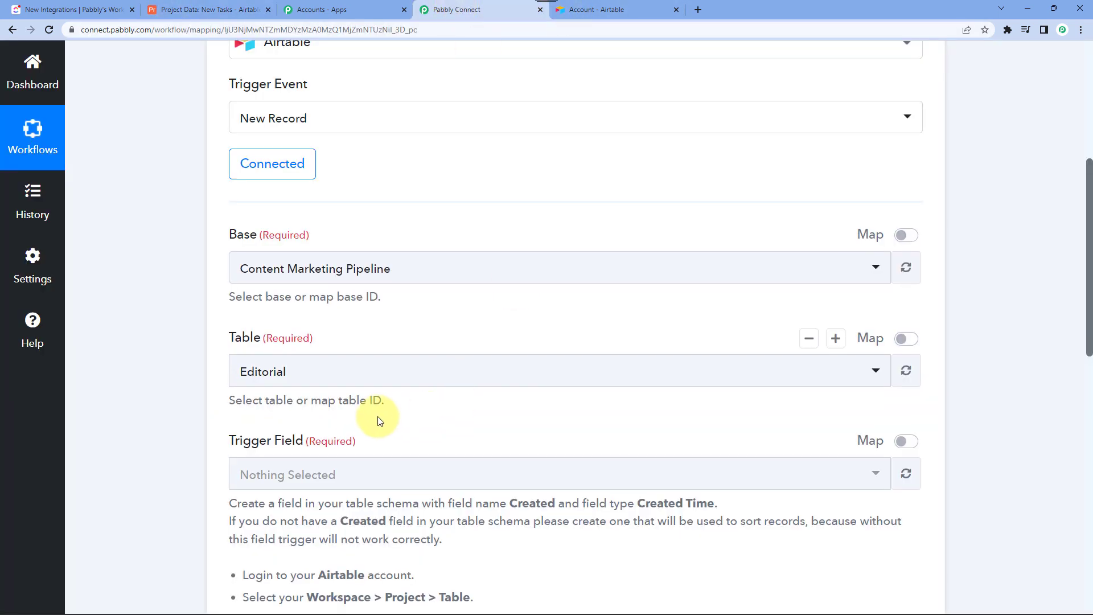
pyautogui.click(317, 273)
pyautogui.write('proje')
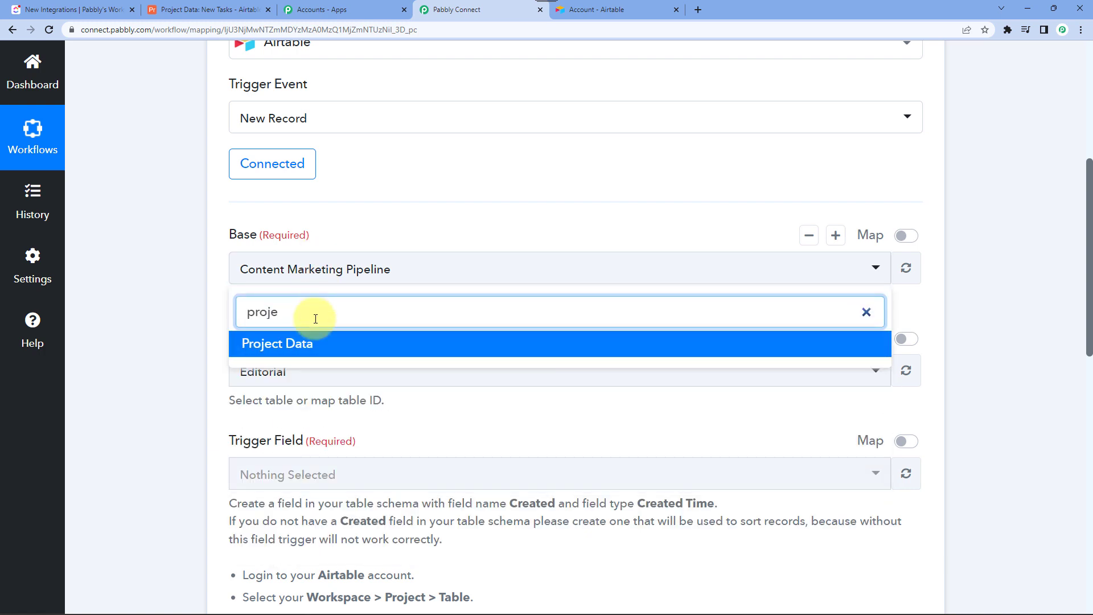
pyautogui.click(298, 343)
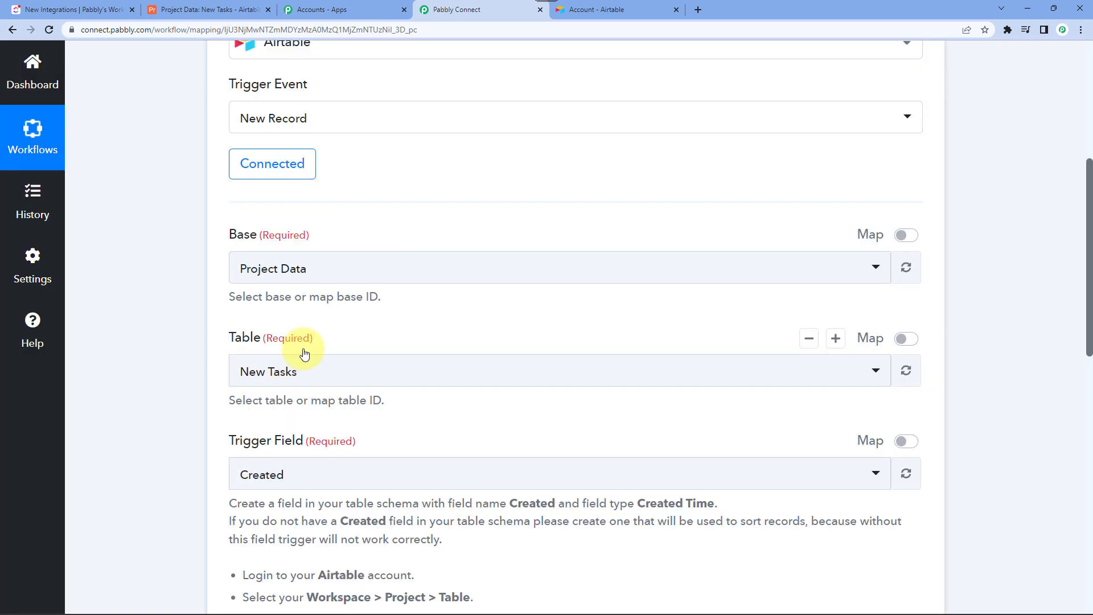
# Check the table names in the Airtable base and choose New Tasks as the trigger's table in Pabbly Connect
pyautogui.click(283, 381)
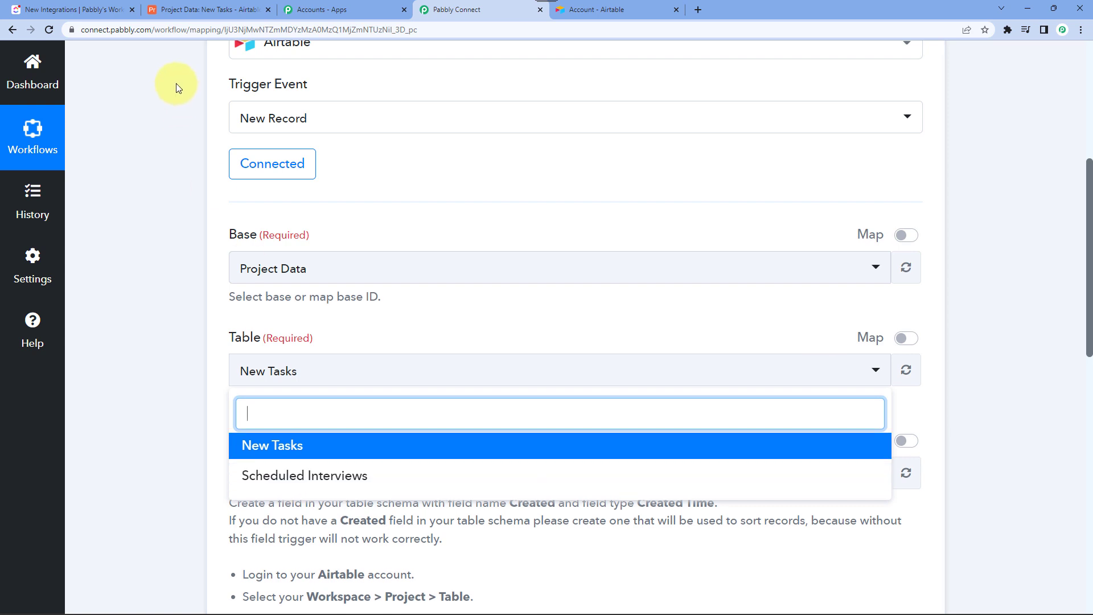
pyautogui.click(191, 10)
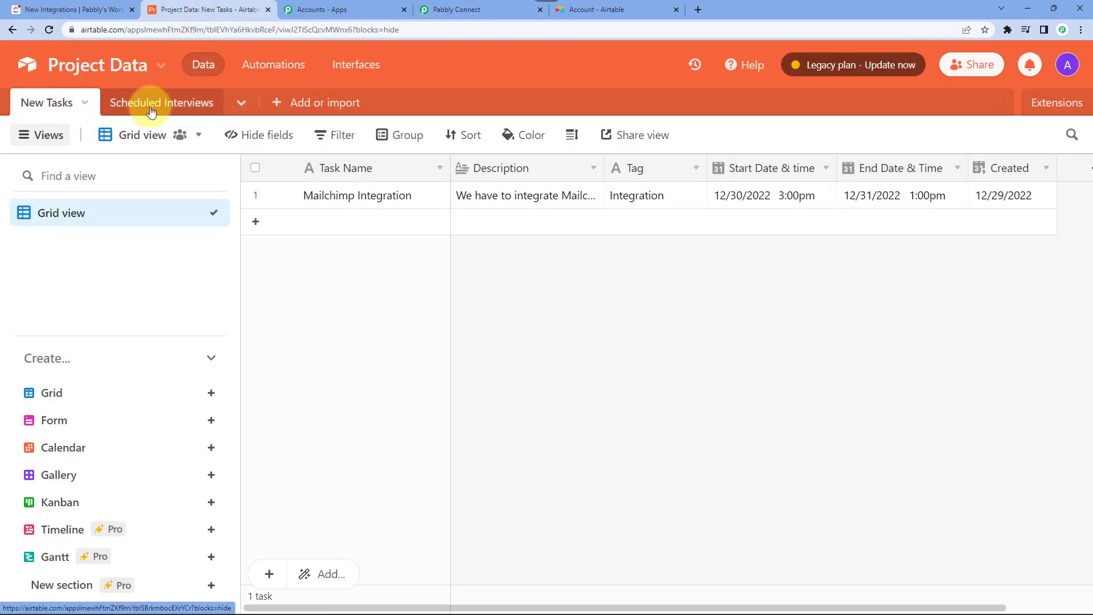
pyautogui.click(54, 106)
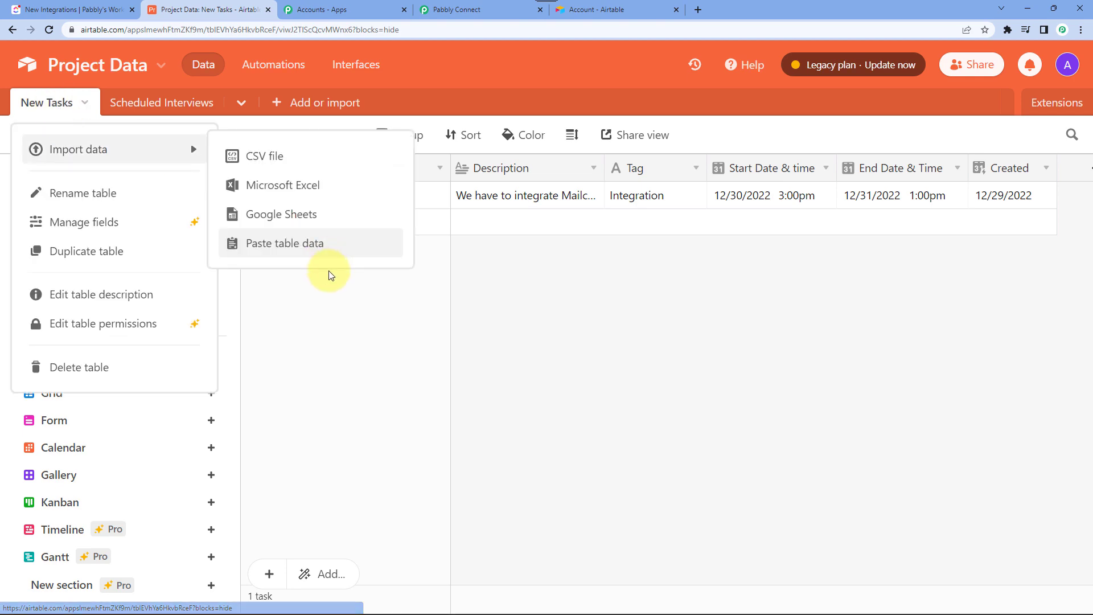
pyautogui.click(480, 8)
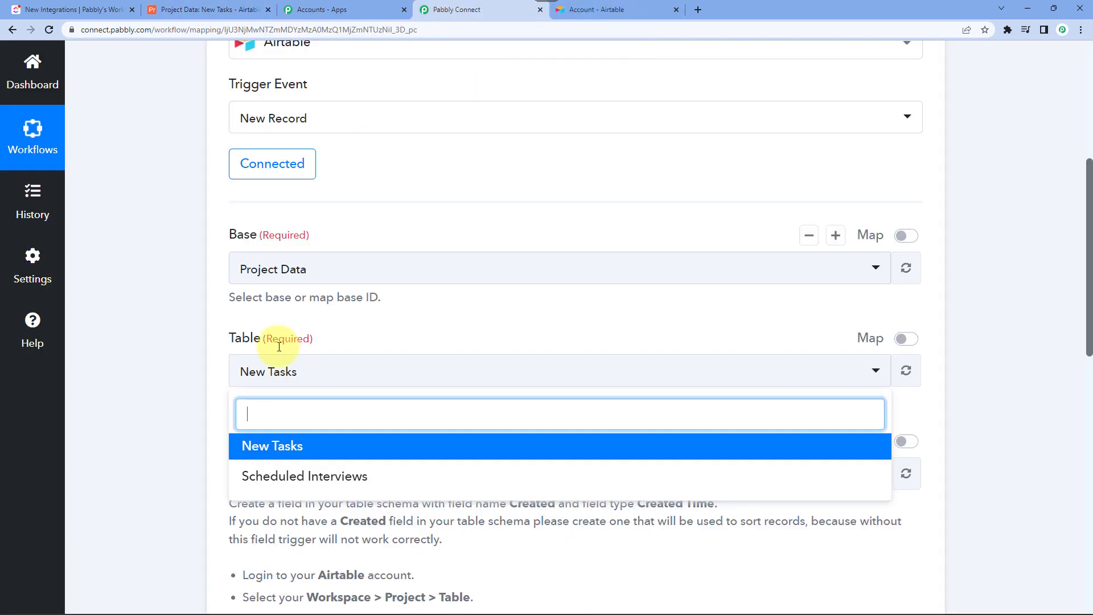
pyautogui.click(290, 444)
pyautogui.scroll(-2, 190, 347)
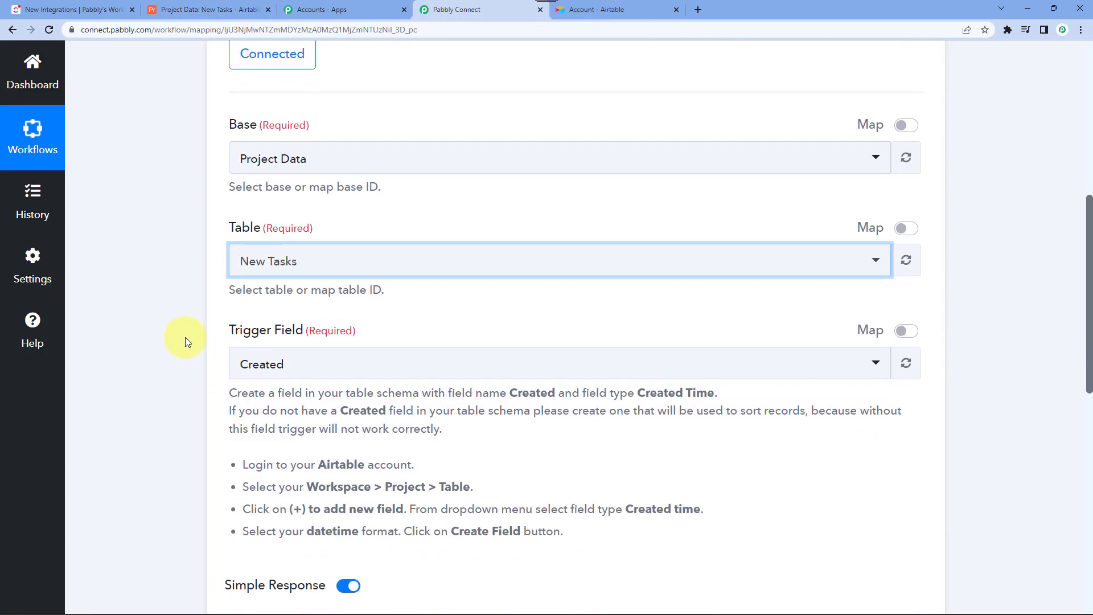
# Select Created as the trigger field of the Airtable trigger
pyautogui.scroll(-3, 199, 254)
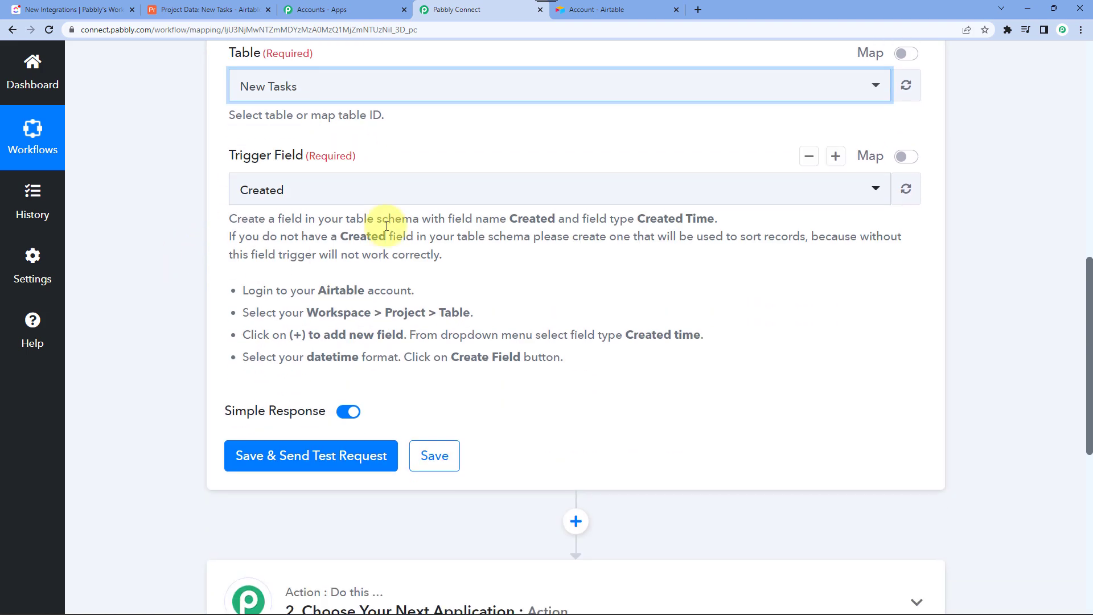
pyautogui.click(243, 190)
pyautogui.click(272, 266)
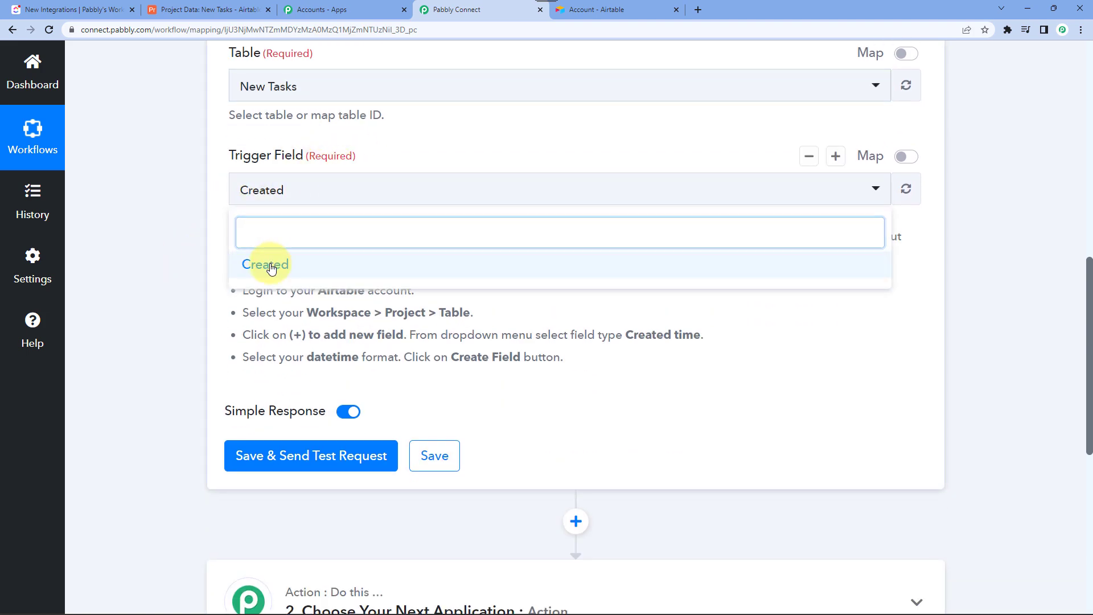
pyautogui.click(205, 9)
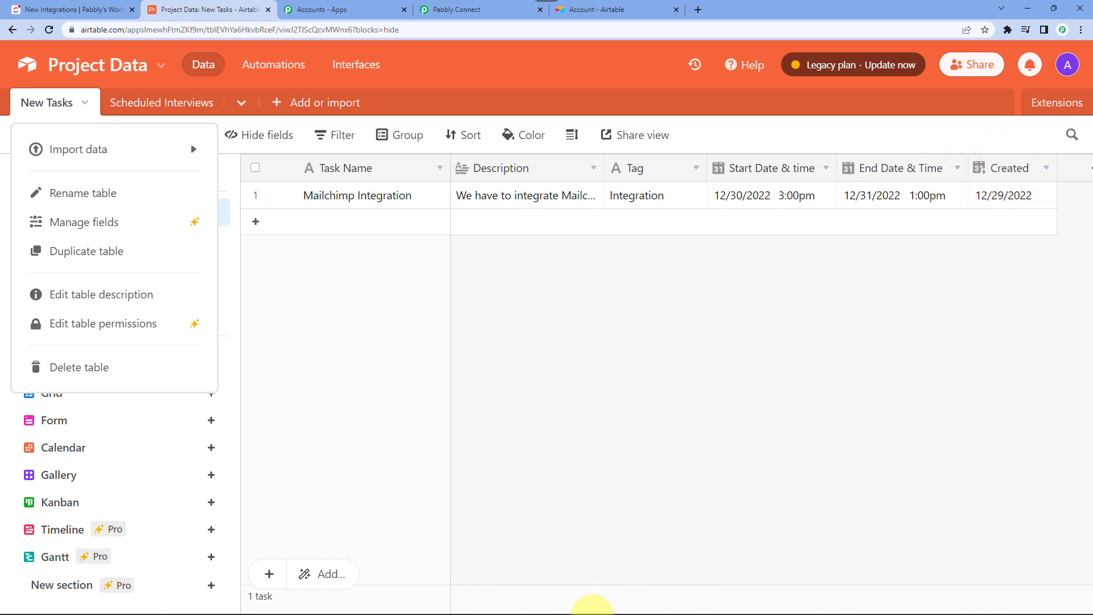
pyautogui.click(1086, 178)
pyautogui.click(1085, 178)
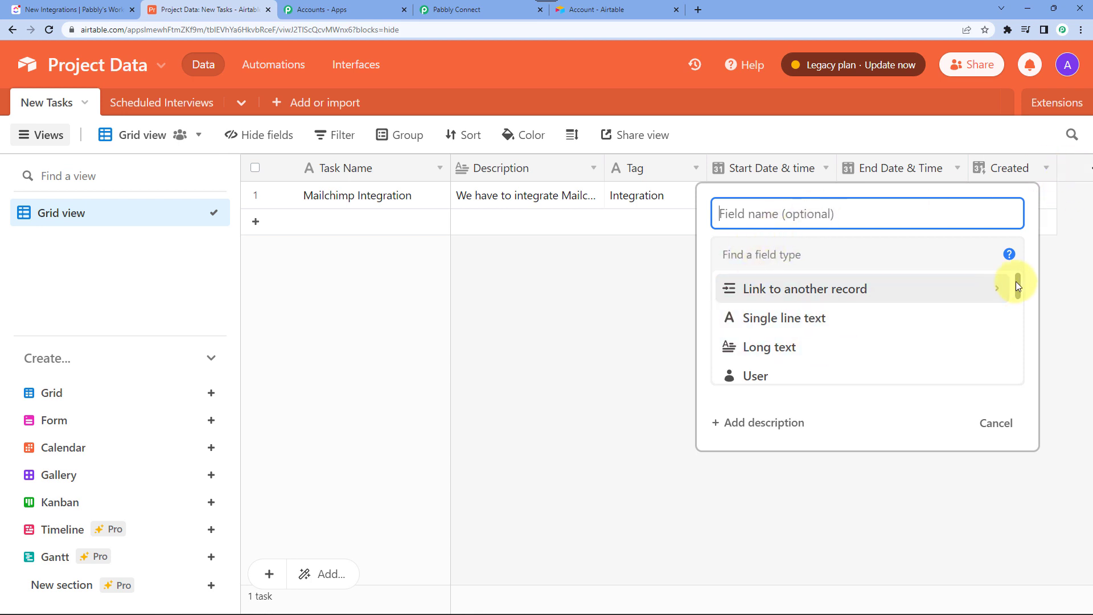
pyautogui.moveTo(1018, 285); pyautogui.dragTo(1028, 364)
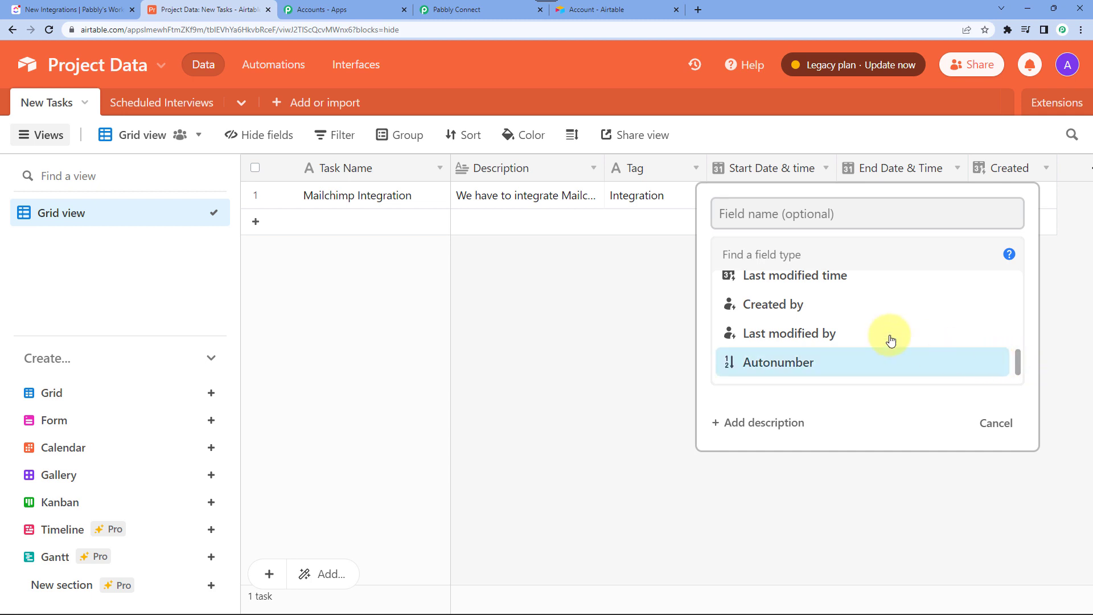
pyautogui.scroll(1, 834, 334)
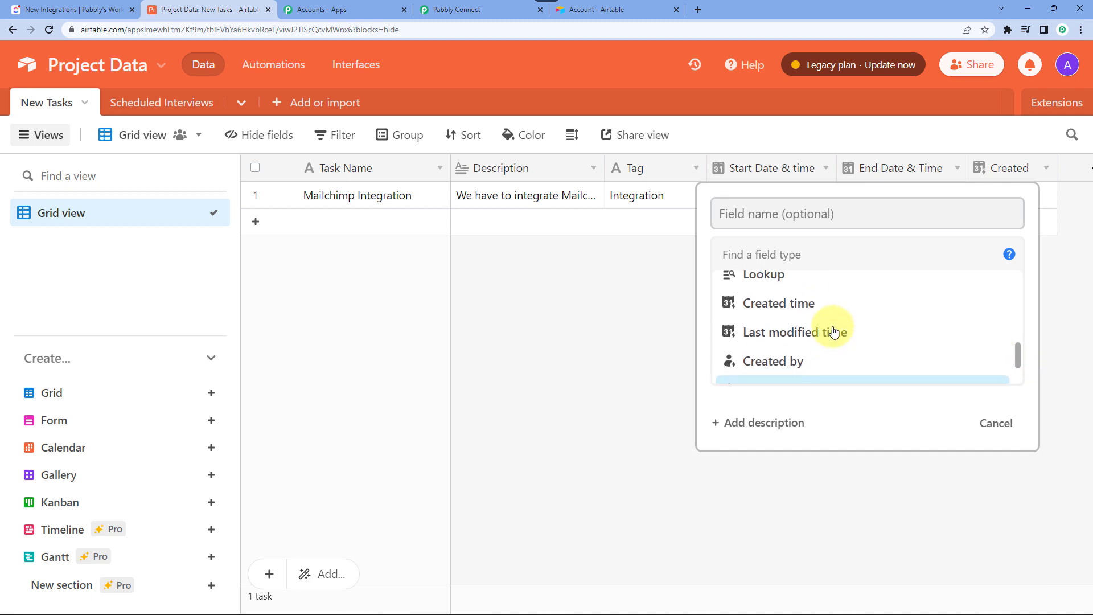
pyautogui.click(782, 309)
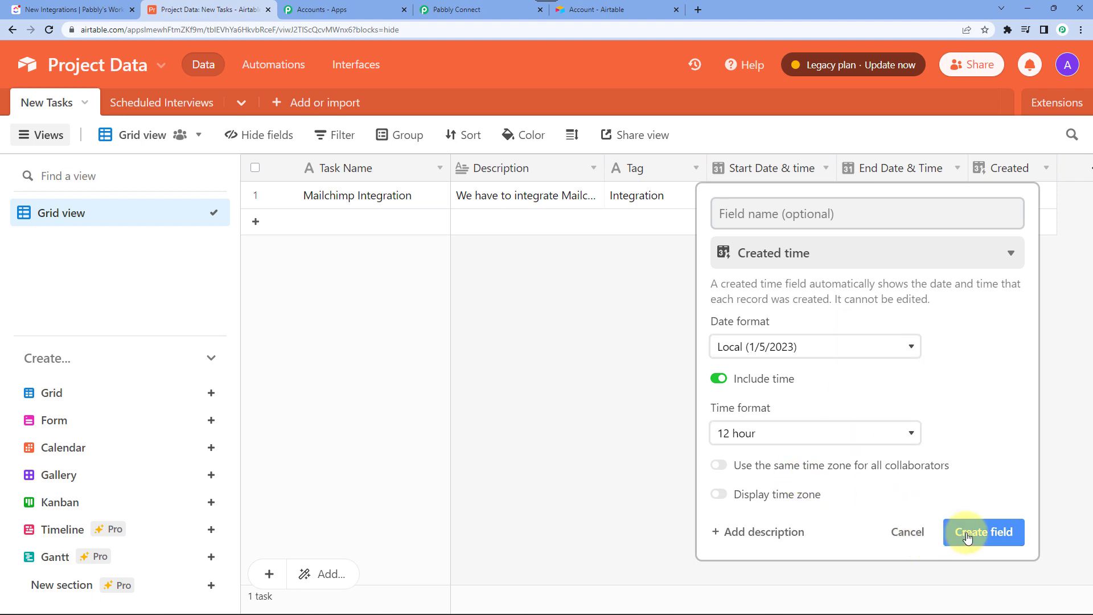
pyautogui.click(909, 533)
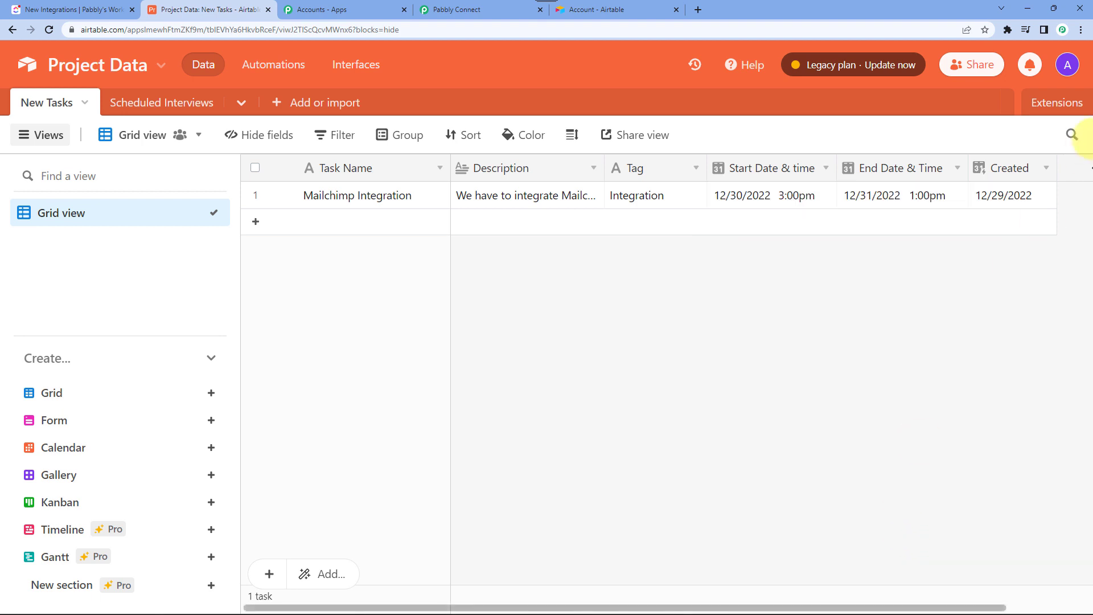
# Refresh the trigger field's items in Pabbly Connect, then save the Airtable trigger and send a test request
pyautogui.click(469, 9)
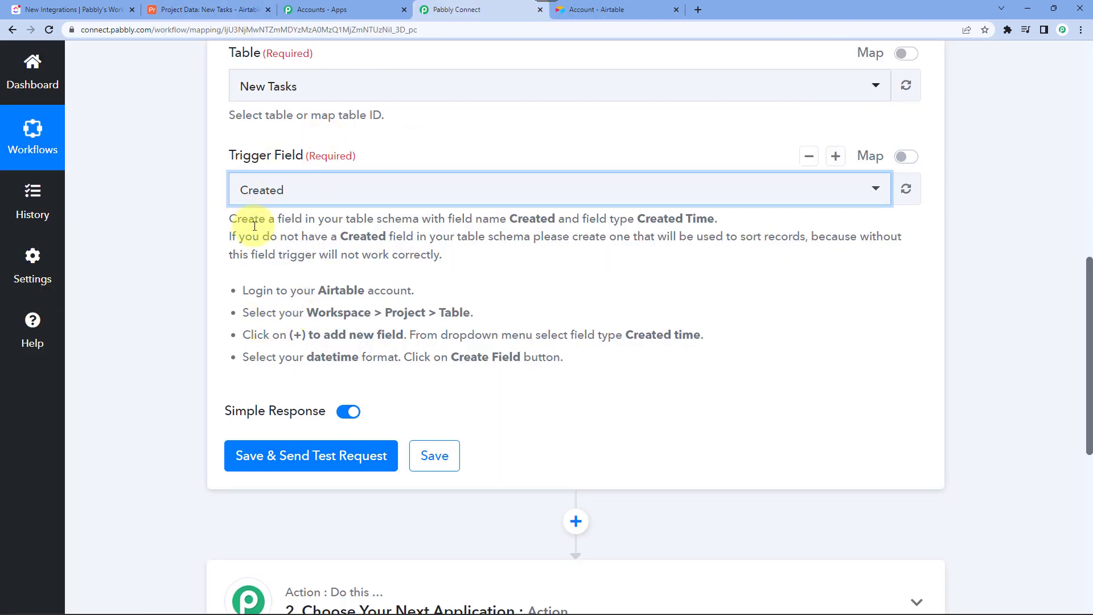
pyautogui.click(909, 192)
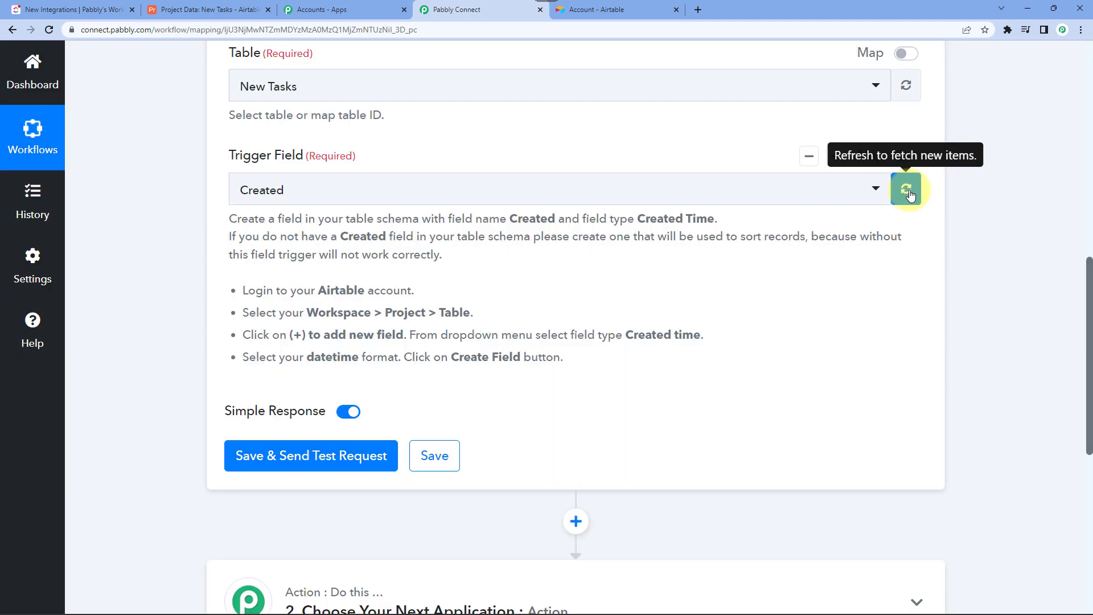
pyautogui.scroll(-2, 281, 313)
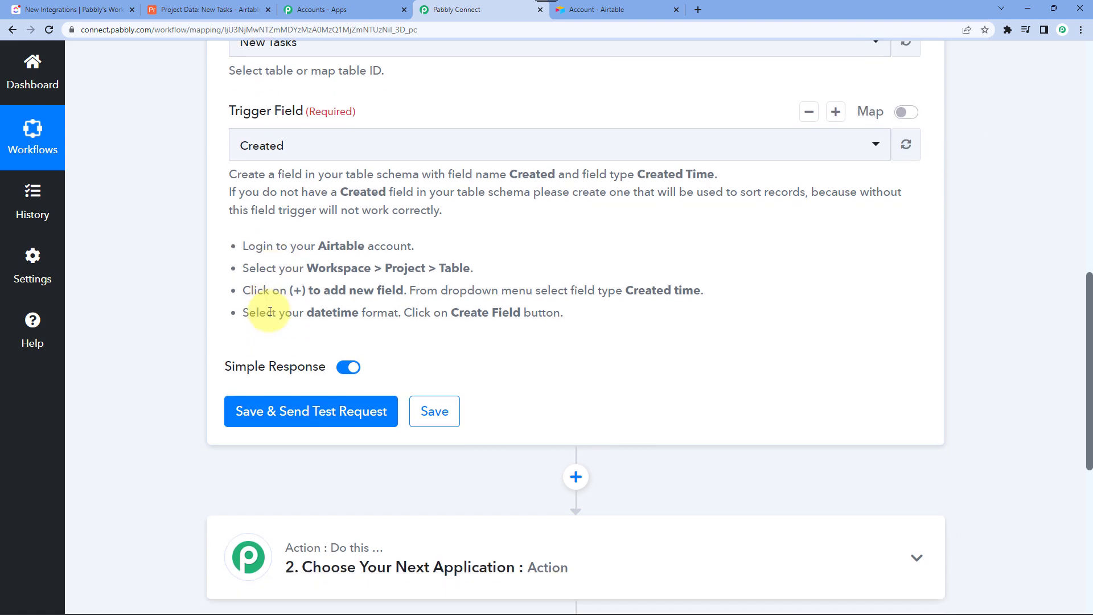
pyautogui.click(293, 348)
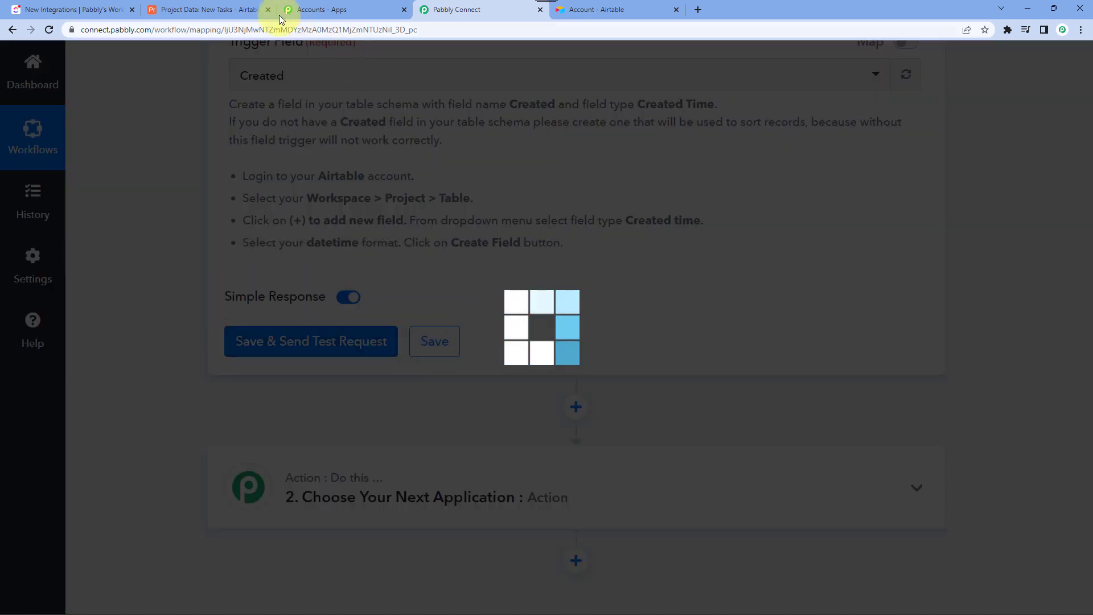
# Compare the Airtable task record with the test response's task name, tag, start and end dates, and description
pyautogui.click(233, 10)
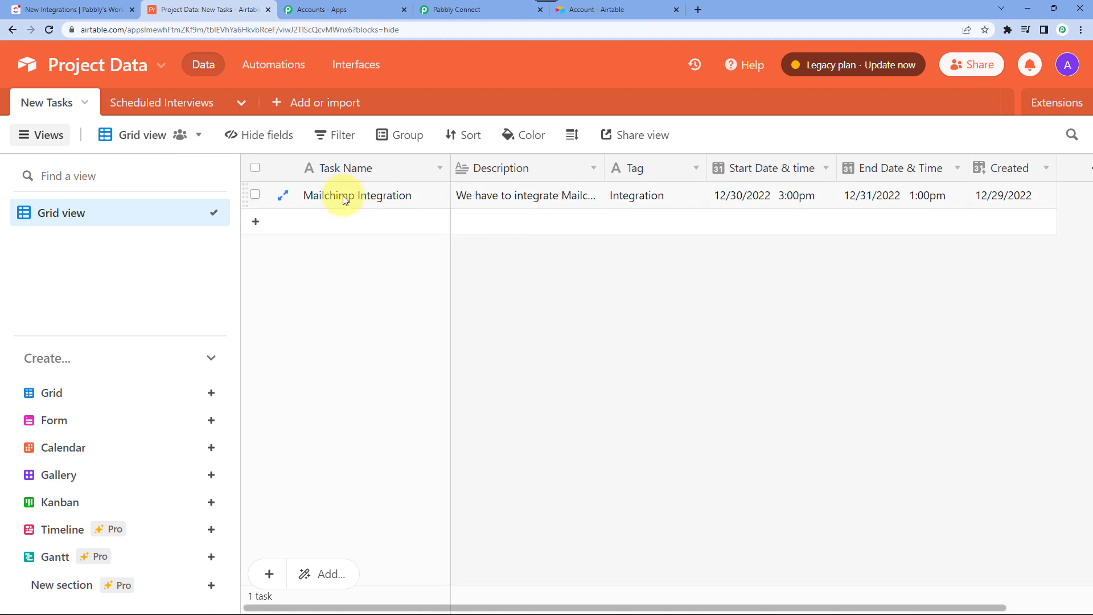
pyautogui.click(462, 10)
pyautogui.scroll(-2, 604, 354)
pyautogui.scroll(-1, 605, 353)
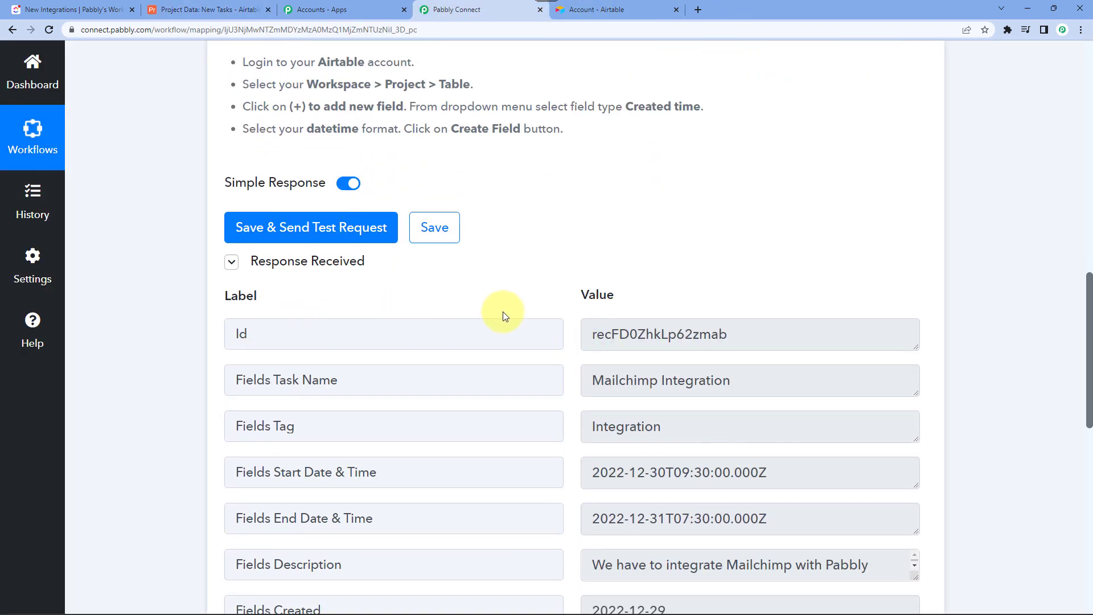
pyautogui.scroll(-2, 148, 302)
pyautogui.scroll(-1, 148, 302)
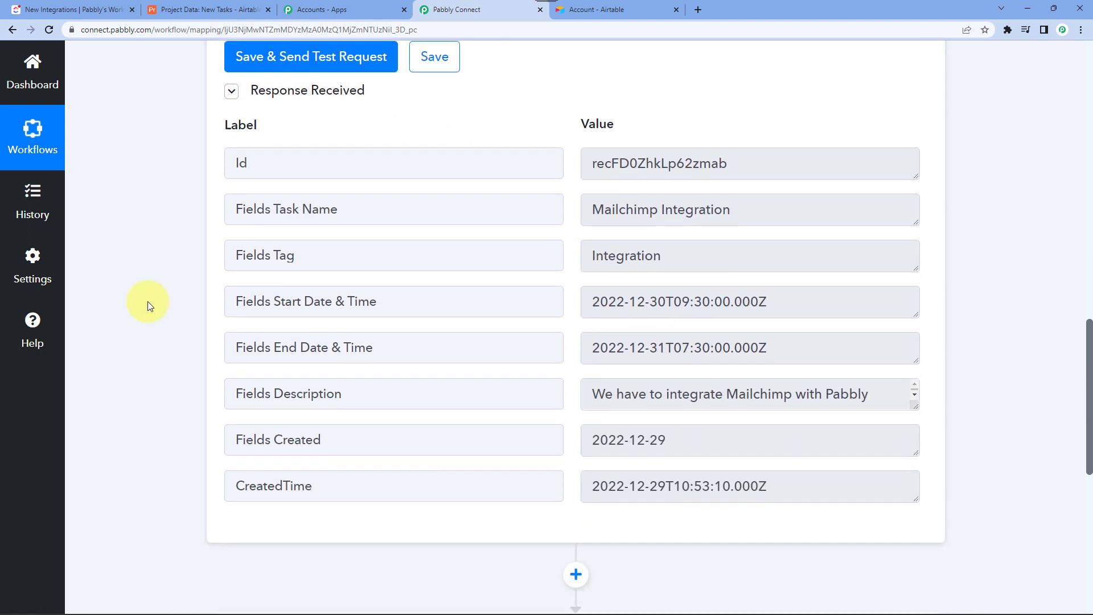
pyautogui.click(642, 210)
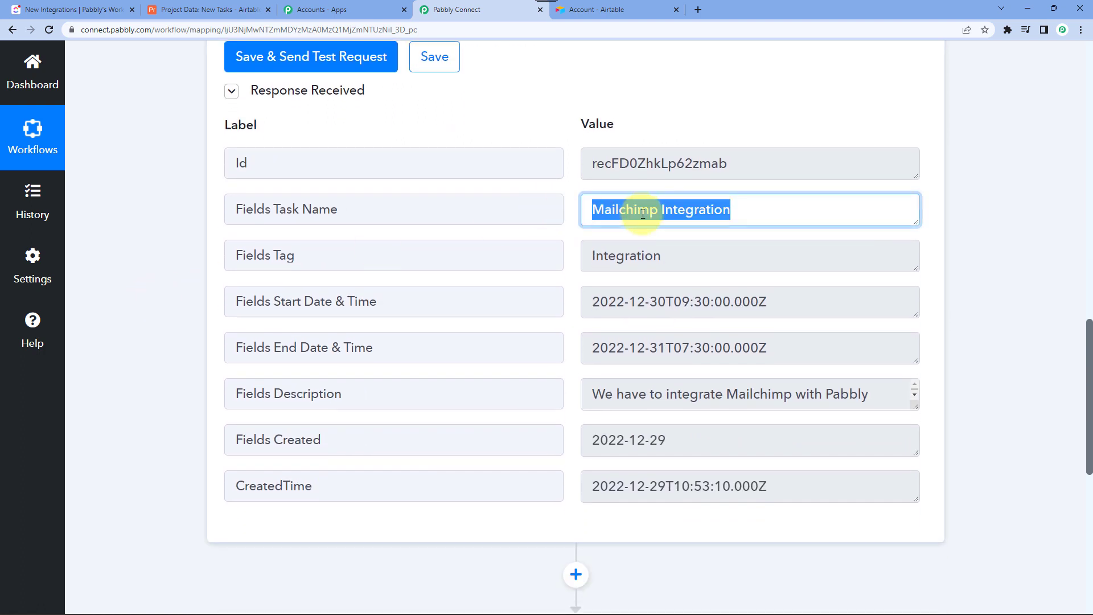
pyautogui.click(641, 255)
pyautogui.click(639, 305)
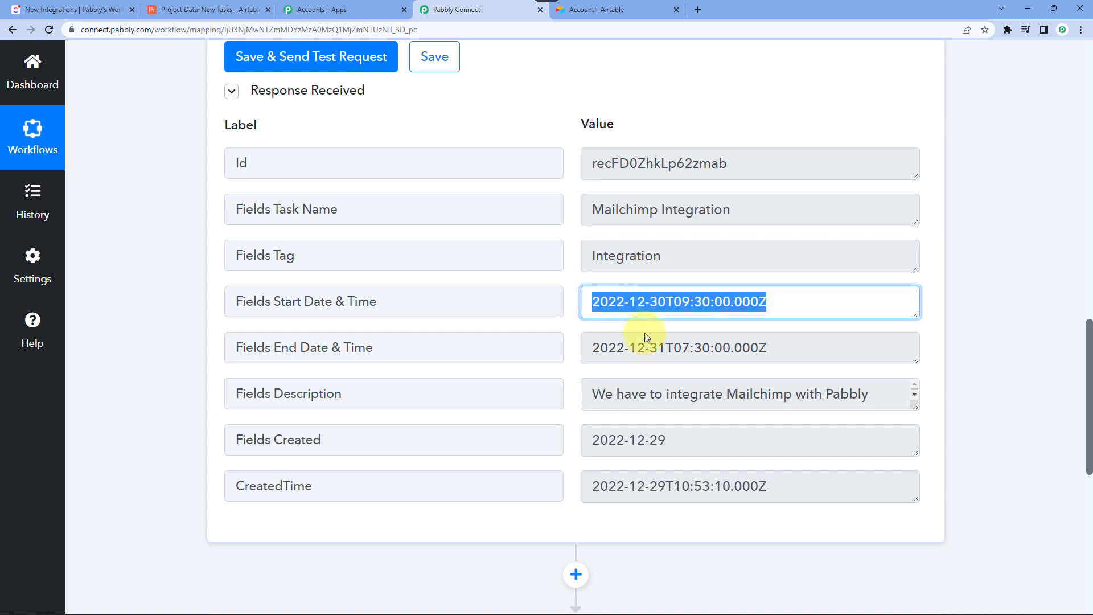
pyautogui.click(647, 351)
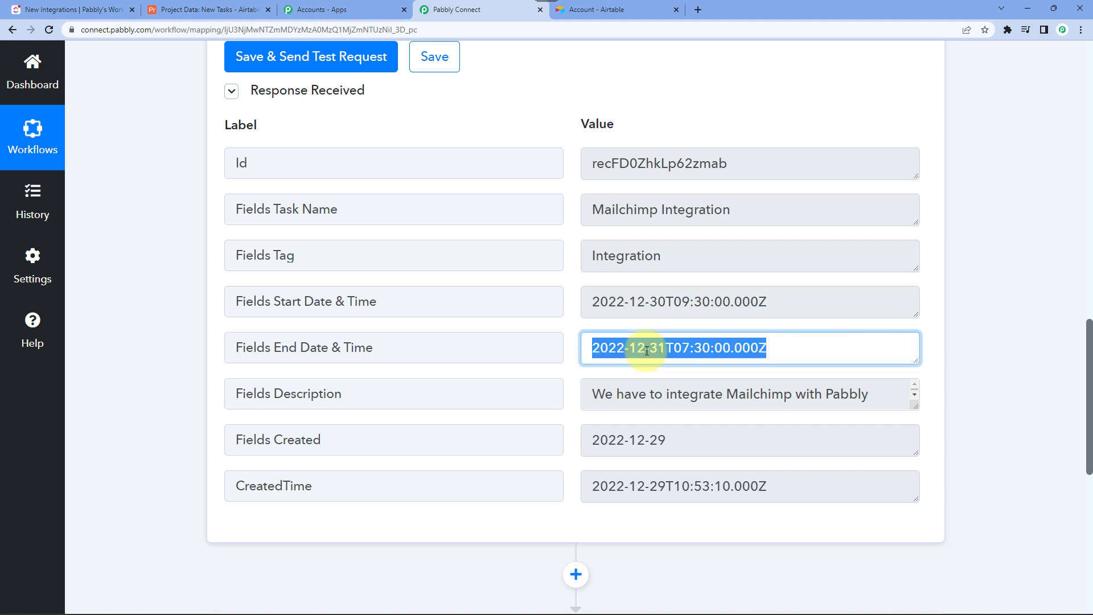
pyautogui.click(658, 394)
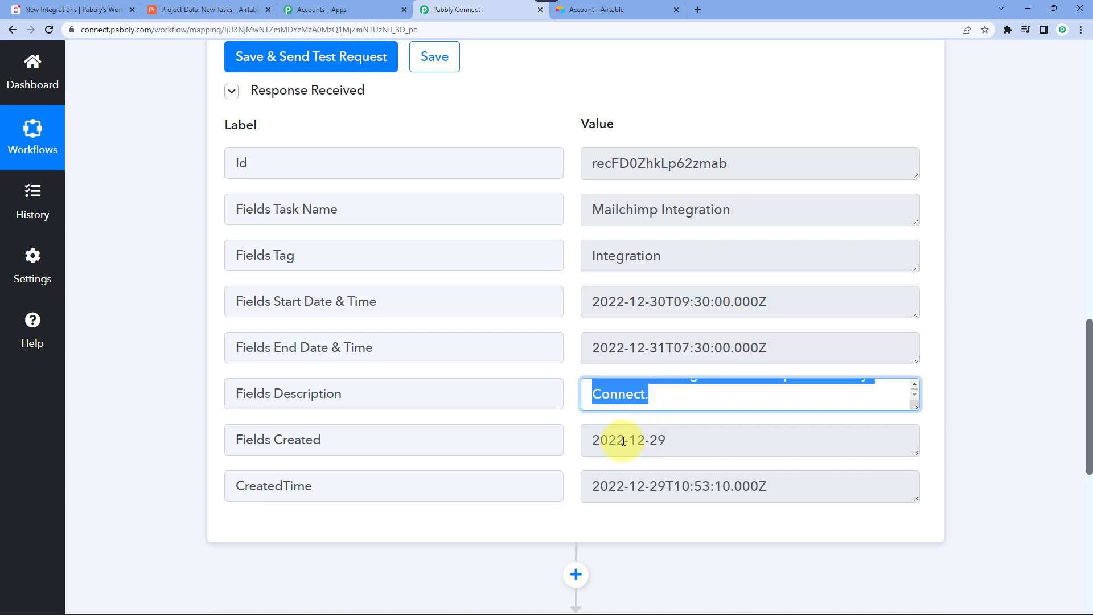
pyautogui.scroll(1, 661, 396)
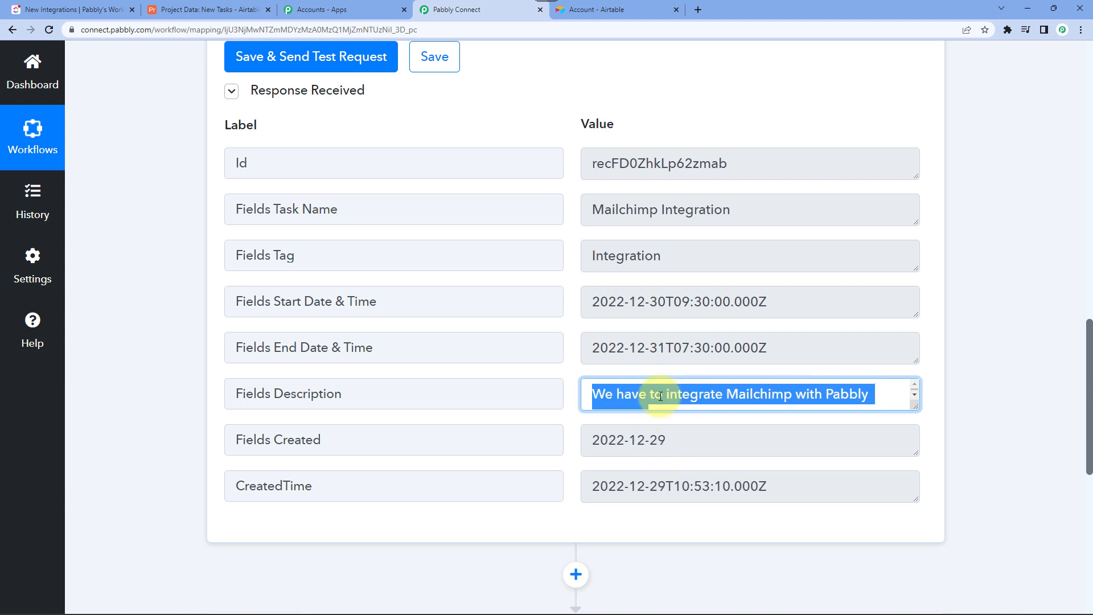
pyautogui.click(211, 217)
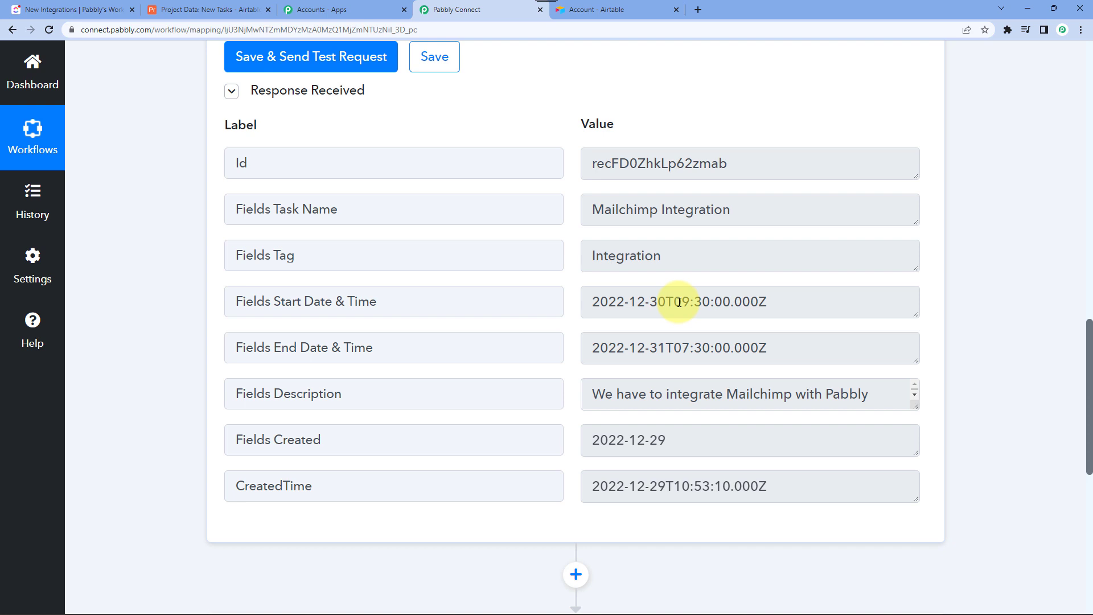
# Open the workflow's action step and choose ClickUp as its application
pyautogui.scroll(-6, 189, 237)
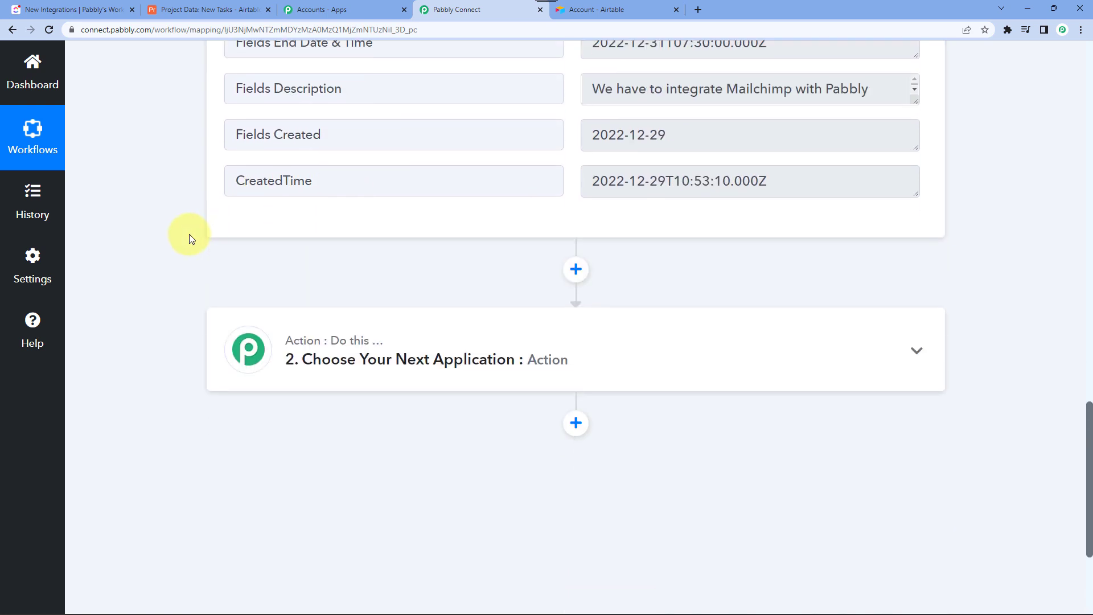
pyautogui.click(352, 348)
pyautogui.click(313, 407)
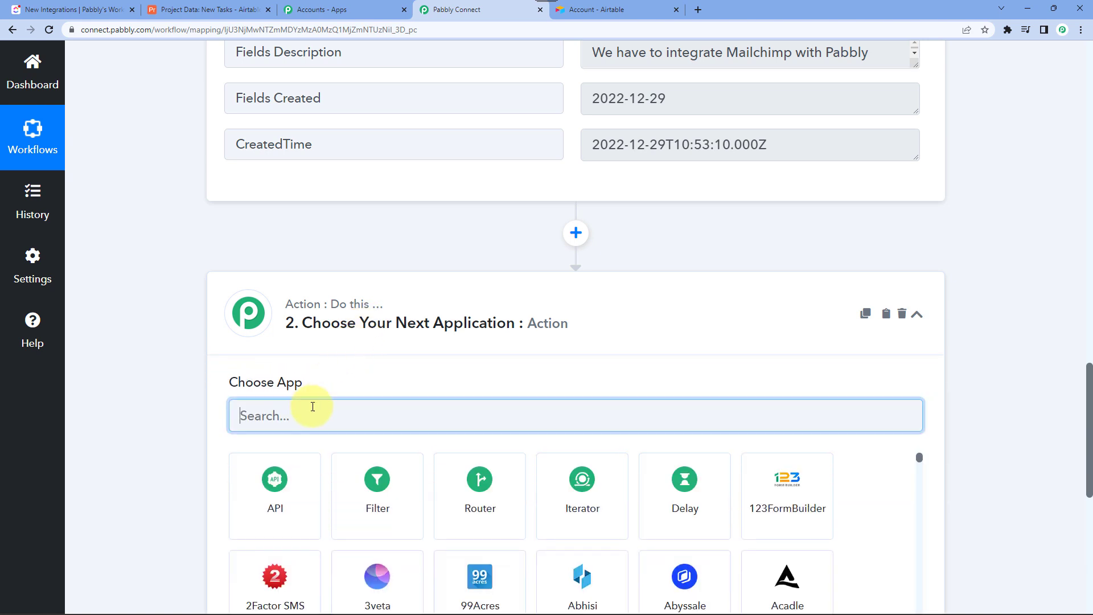
pyautogui.write('Click')
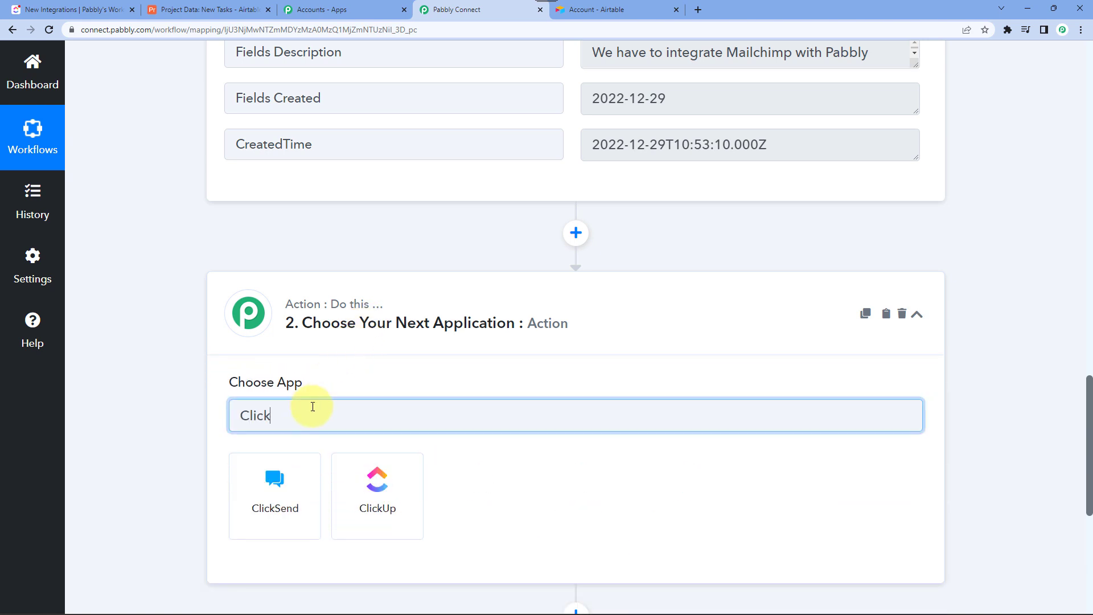
pyautogui.click(377, 472)
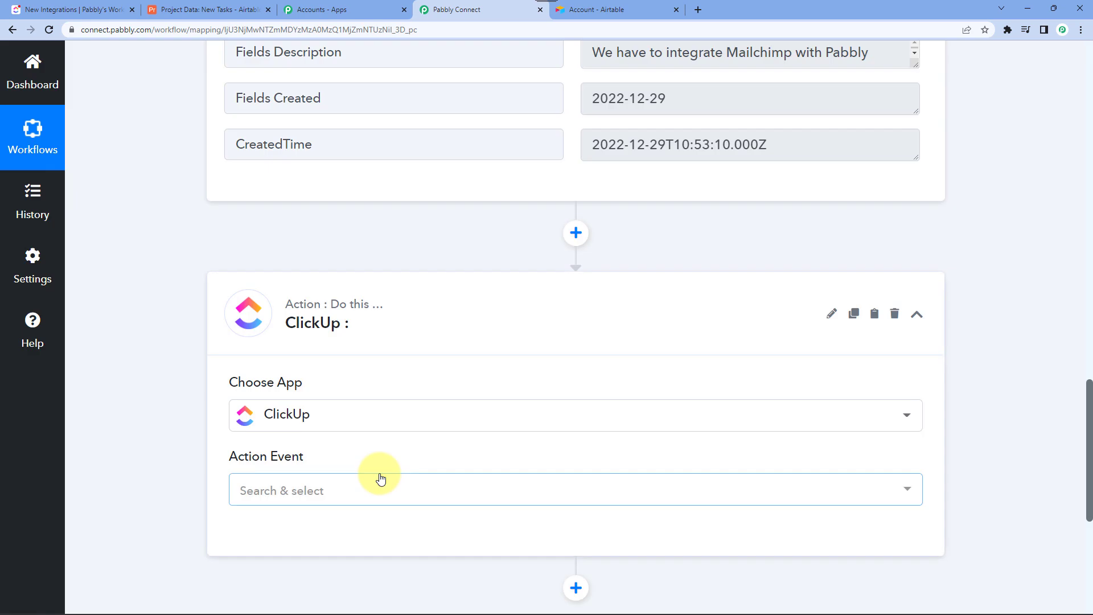
# Set the ClickUp action event to Create Task and open the form for adding a new ClickUp connection
pyautogui.click(305, 487)
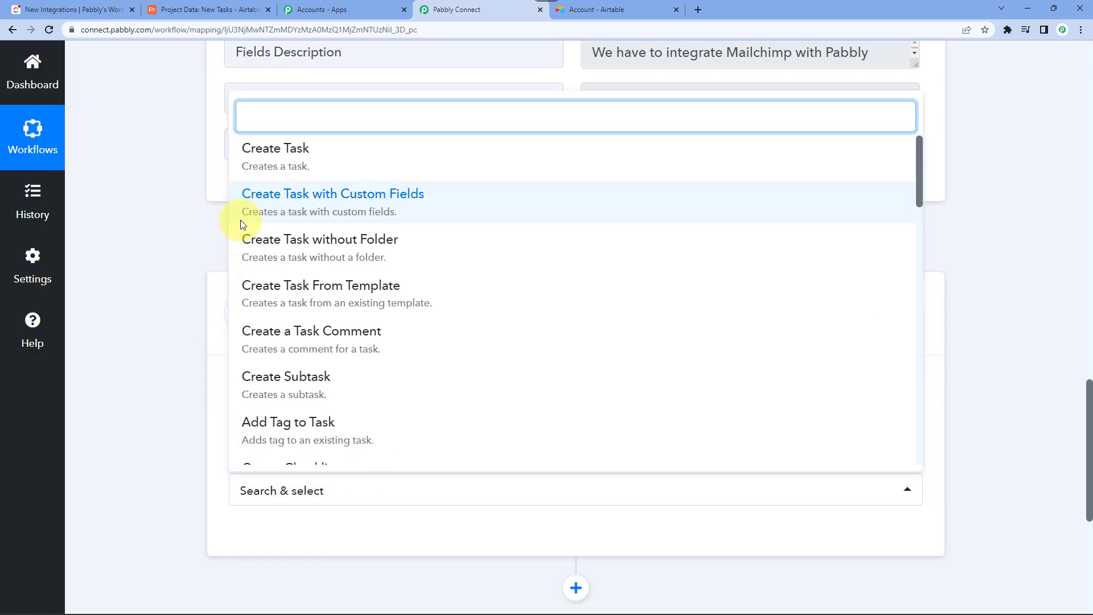
pyautogui.click(300, 164)
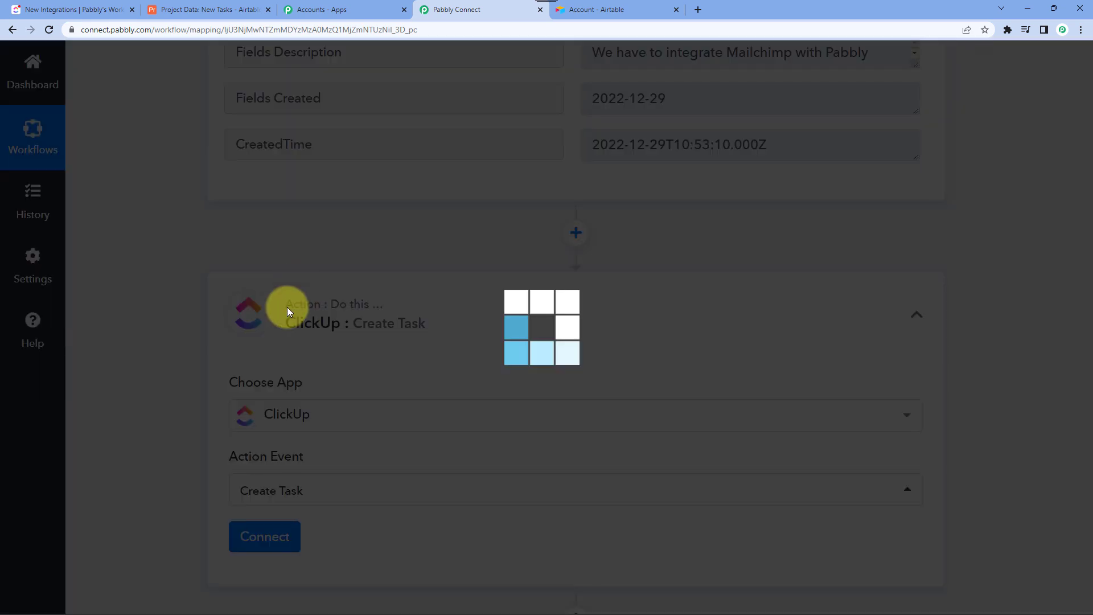
pyautogui.scroll(-5, 178, 368)
pyautogui.click(267, 254)
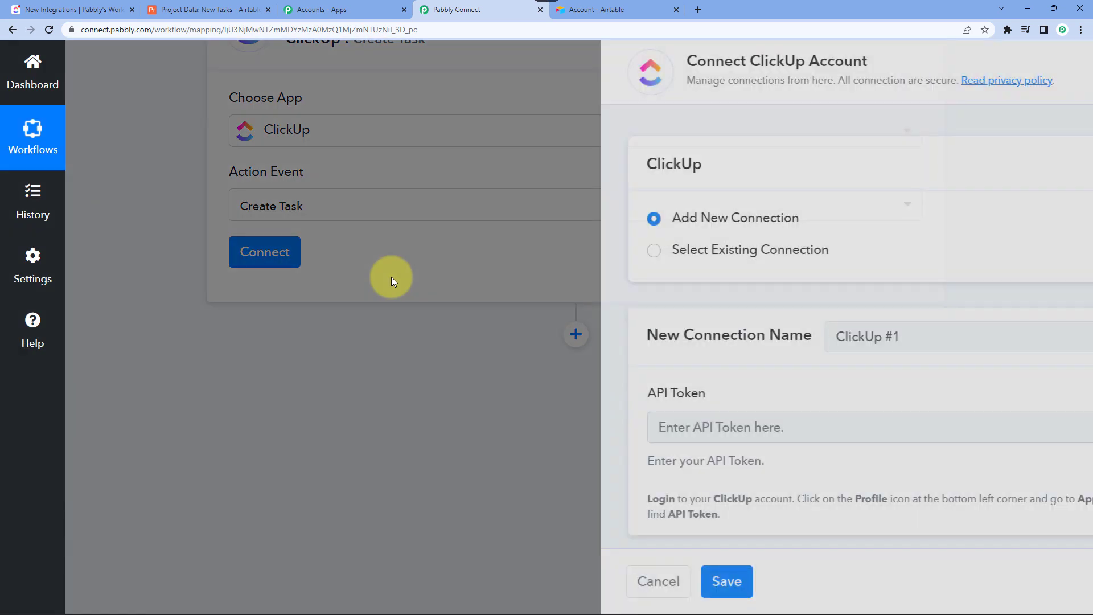
pyautogui.scroll(-1, 577, 295)
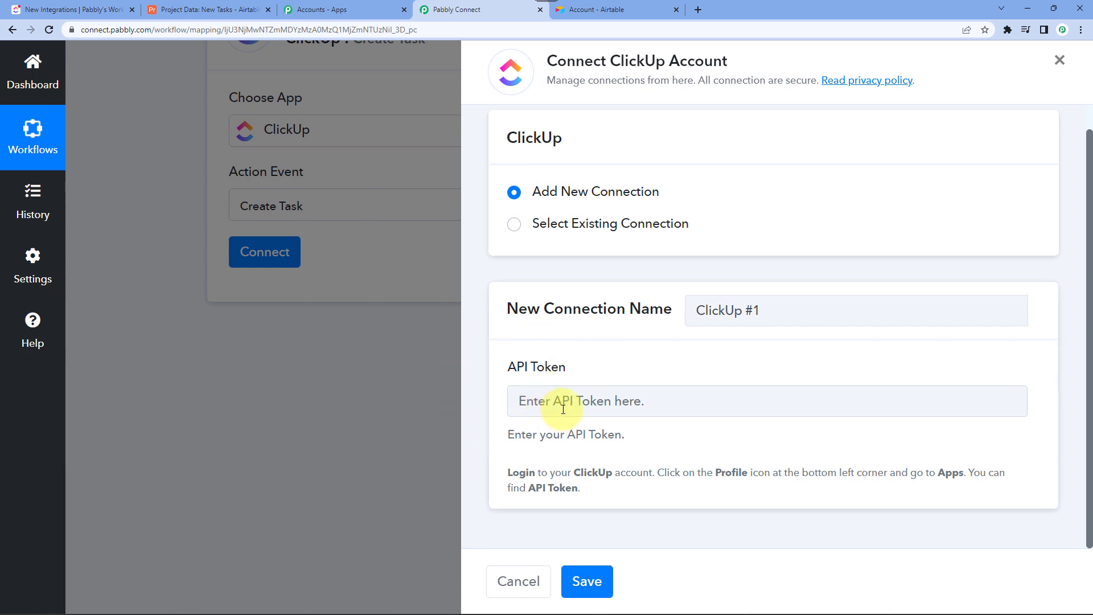
# Switch to ClickUp and copy the API token from the account's Apps settings
pyautogui.click(63, 10)
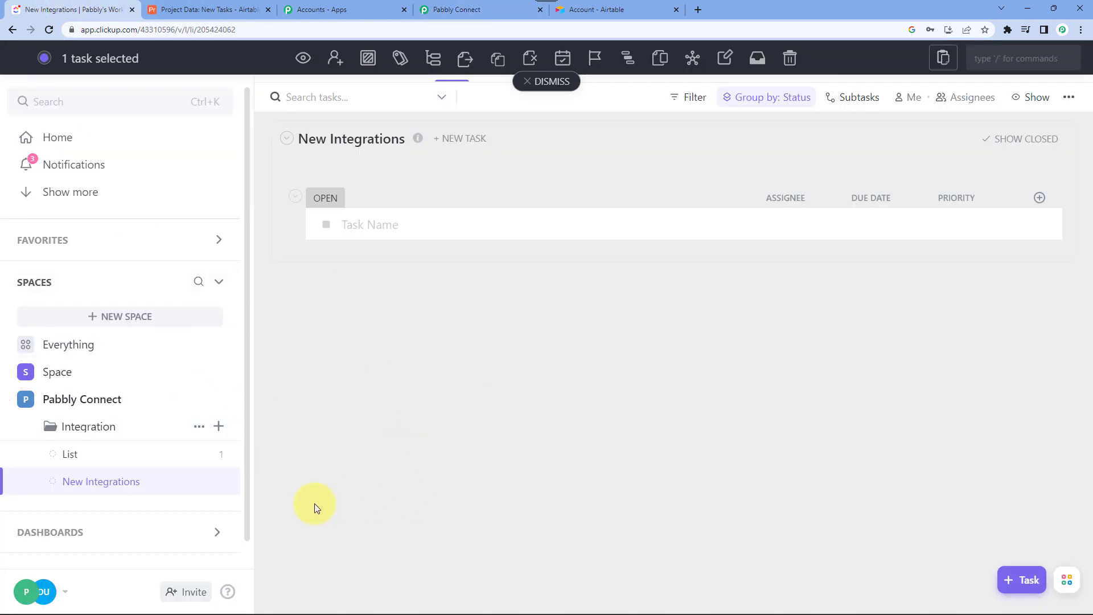
pyautogui.click(44, 592)
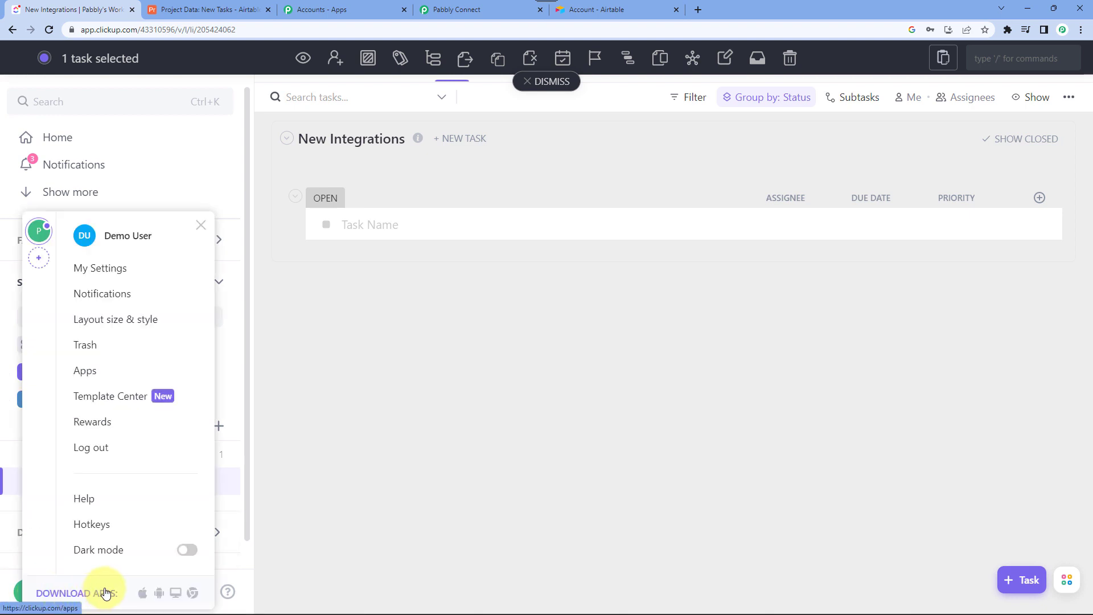
pyautogui.click(86, 376)
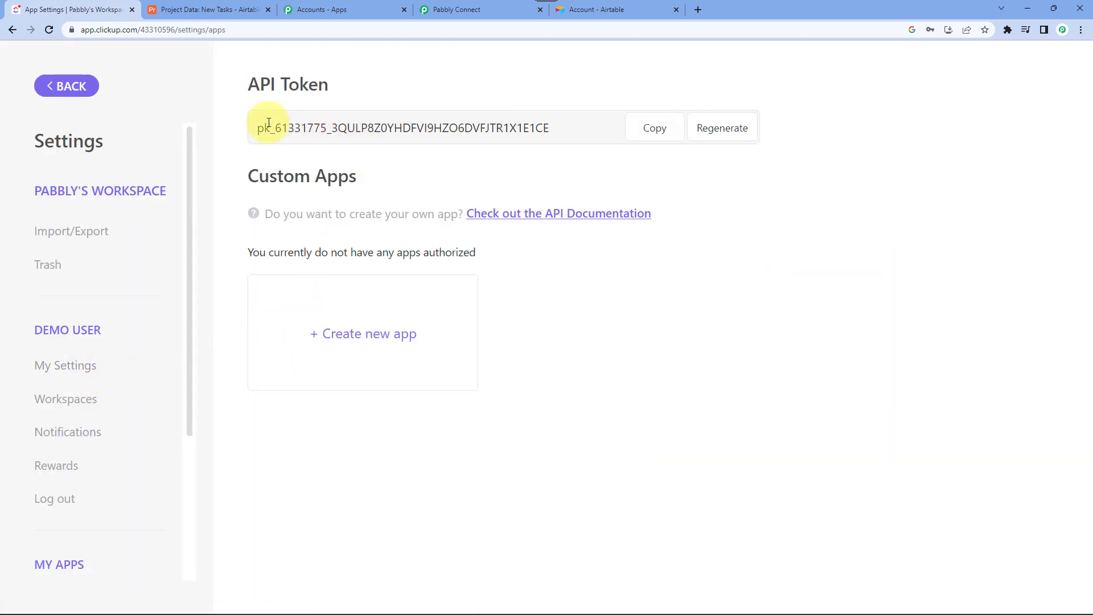
pyautogui.click(641, 137)
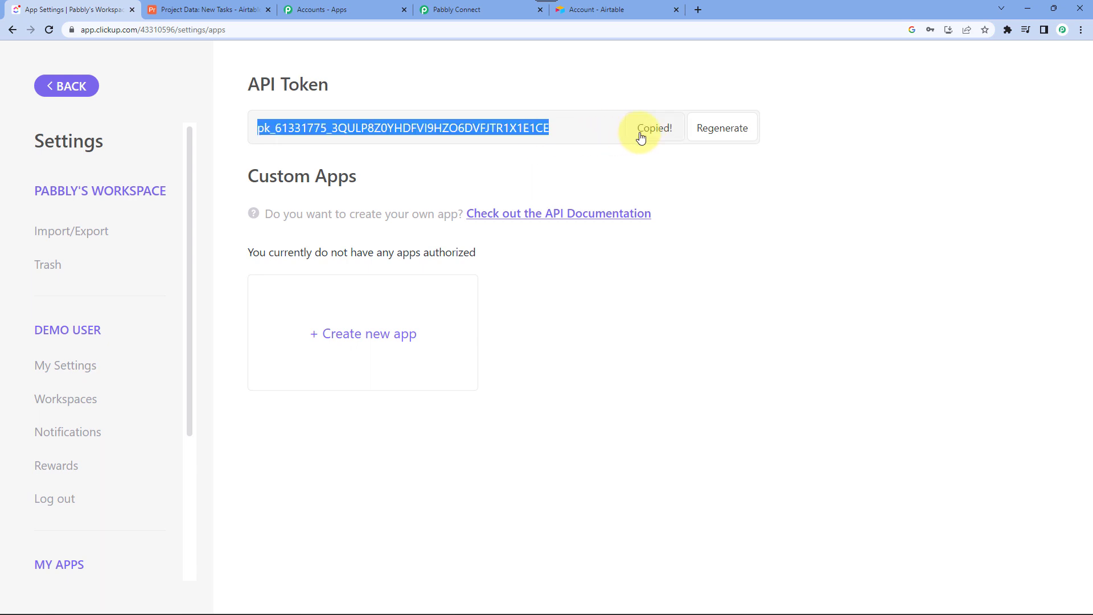
# Return to Pabbly Connect, paste the API token into the new ClickUp connection and save it
pyautogui.click(470, 12)
pyautogui.click(539, 403)
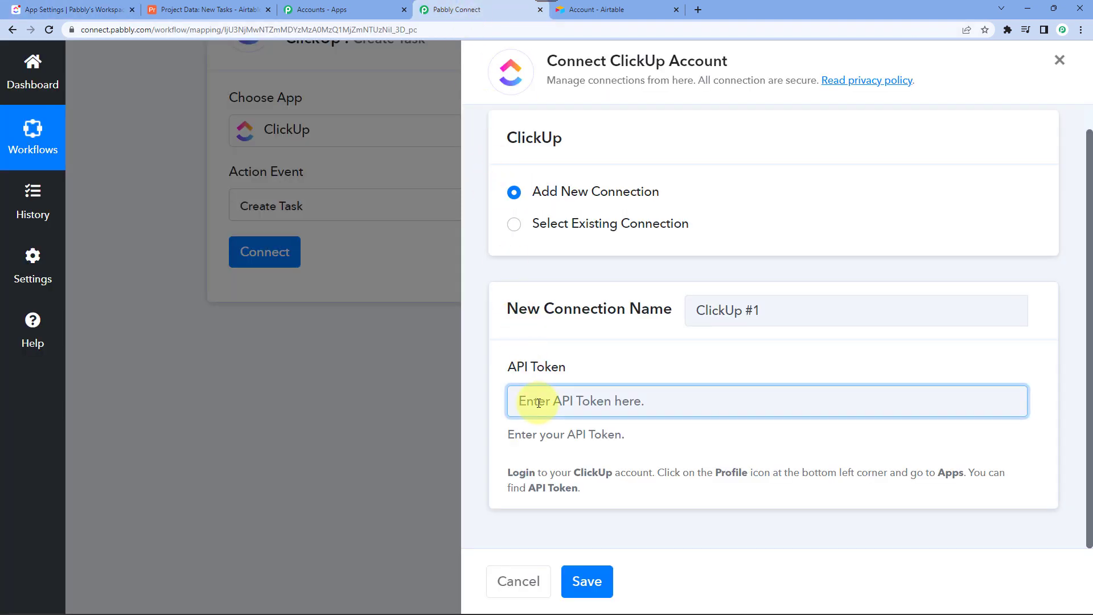
pyautogui.hotkey('ctrl', 'v')
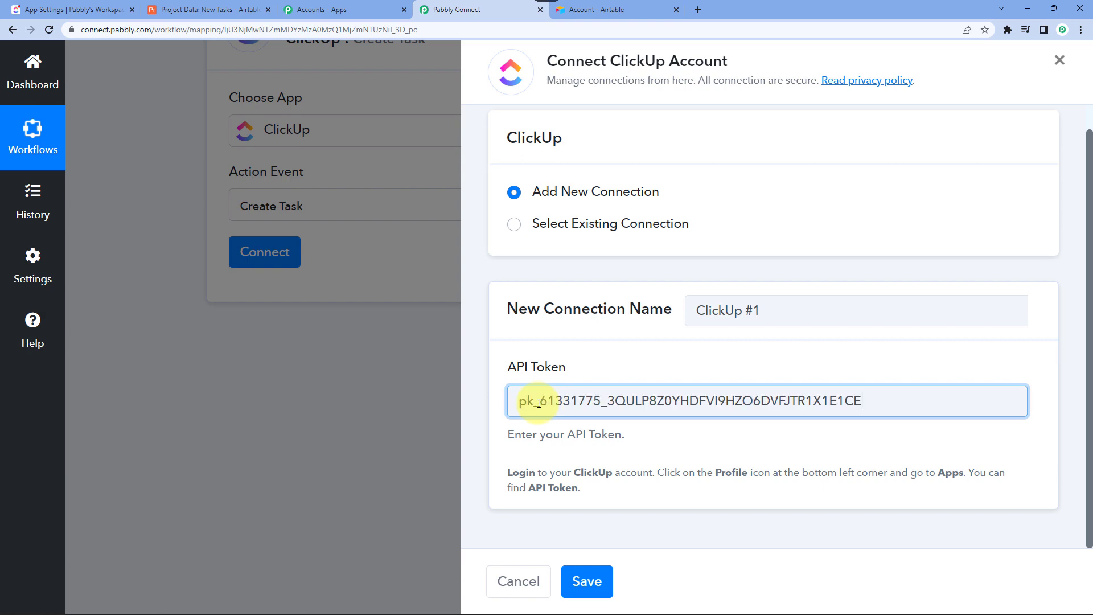
pyautogui.click(589, 582)
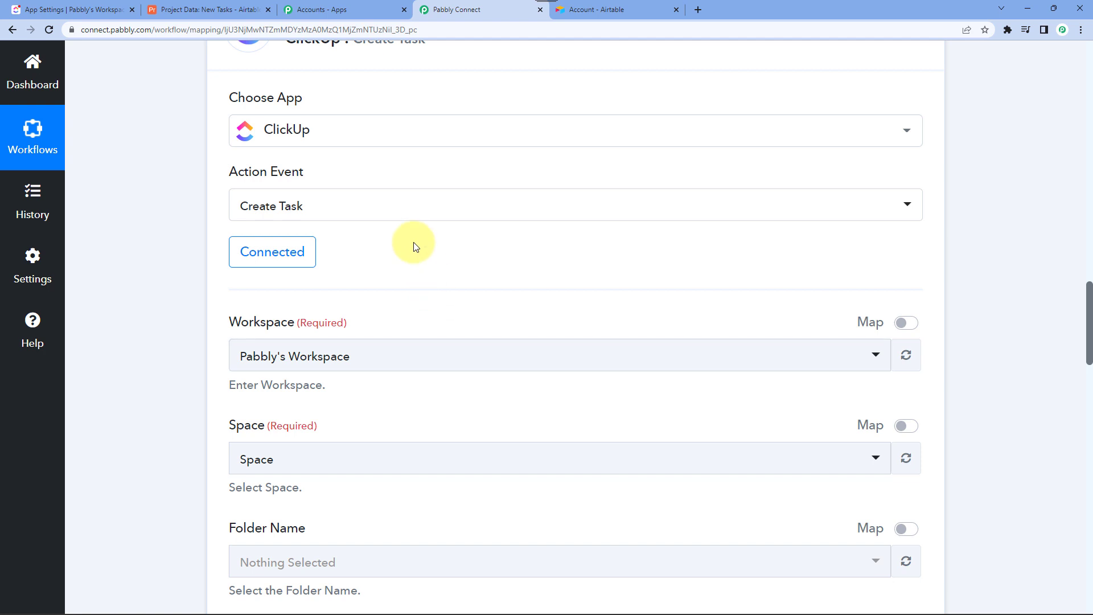
# Select Pabbly's Workspace as the workspace of the ClickUp action
pyautogui.scroll(-3, 414, 247)
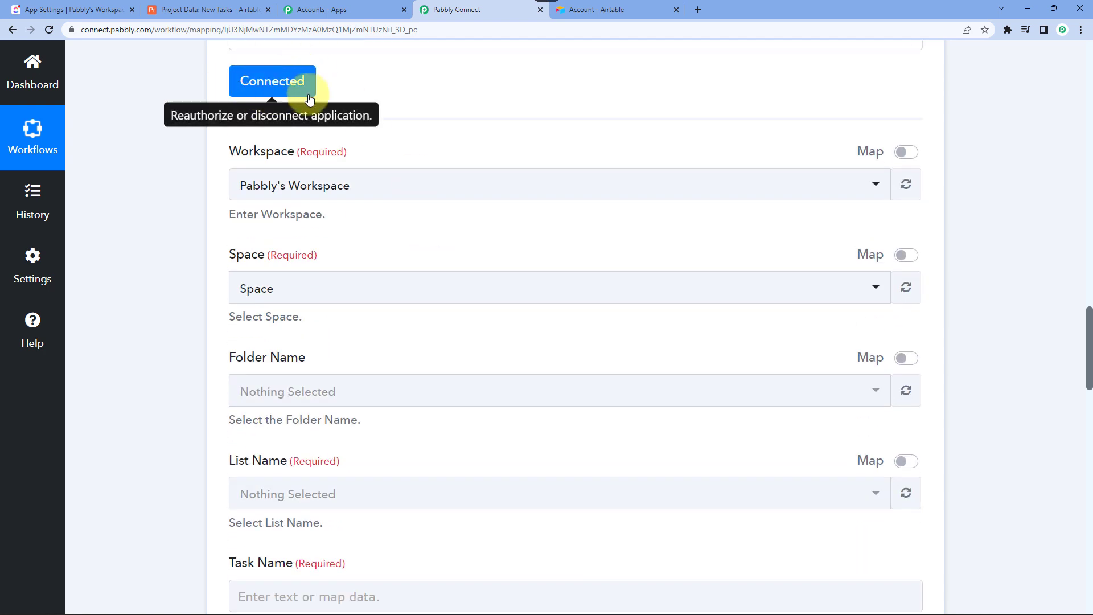
pyautogui.click(324, 184)
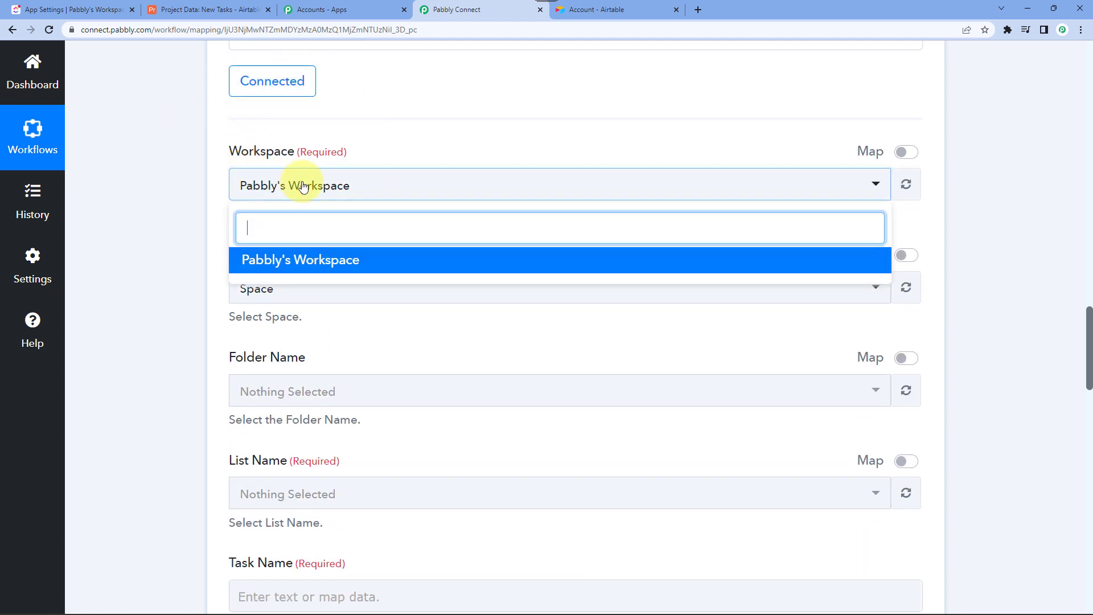
pyautogui.click(296, 261)
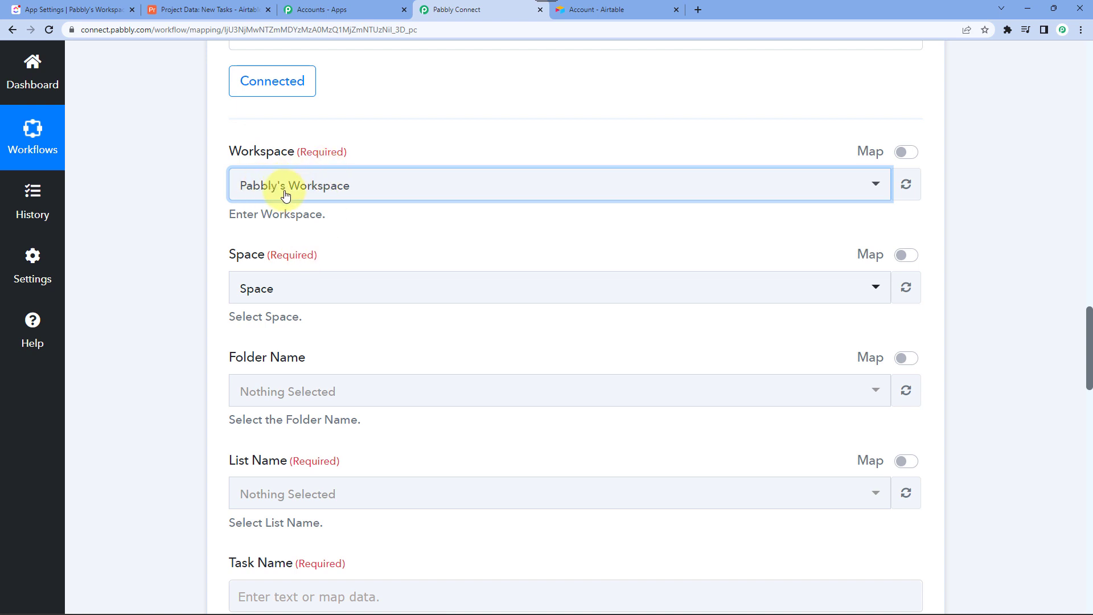
# Open the Space choices and check them against ClickUp's Pabbly Connect space, its Integration folder and the New Integrations list
pyautogui.scroll(-1, 206, 207)
pyautogui.click(276, 229)
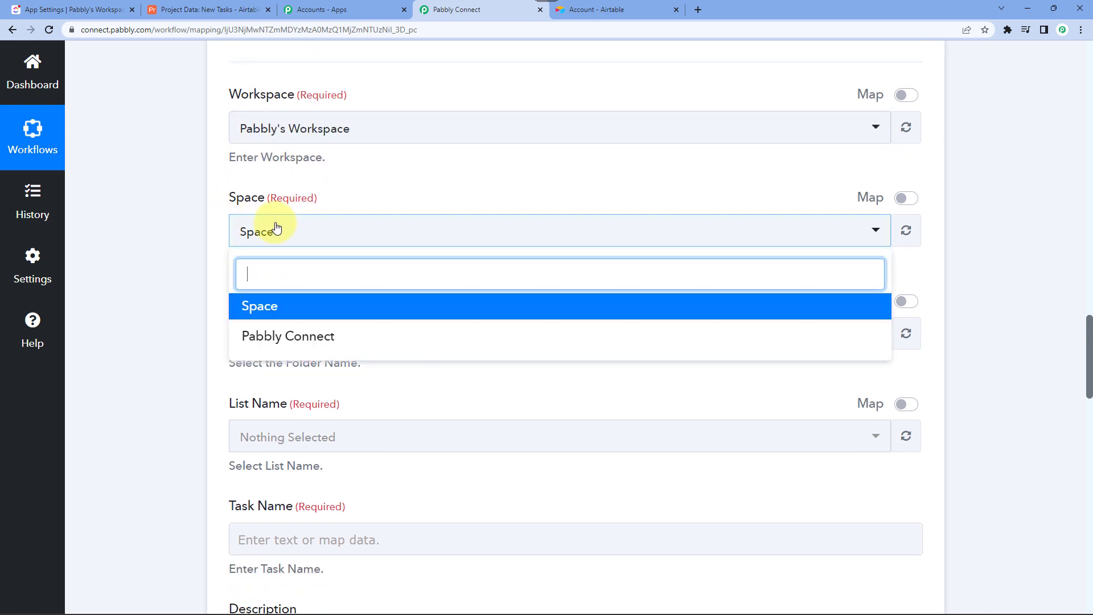
pyautogui.click(275, 318)
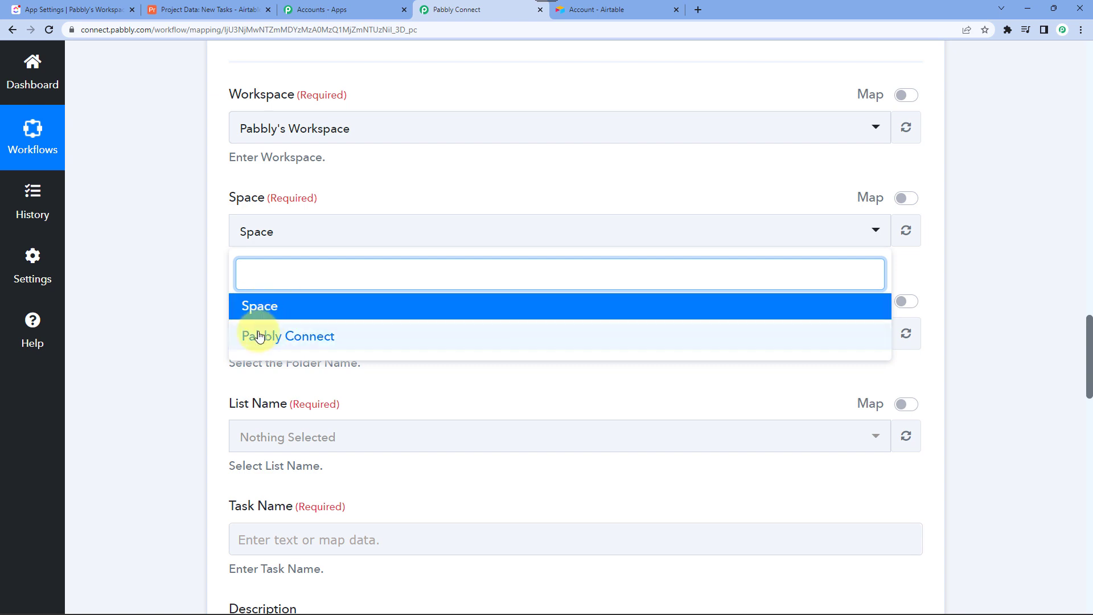
pyautogui.click(105, 10)
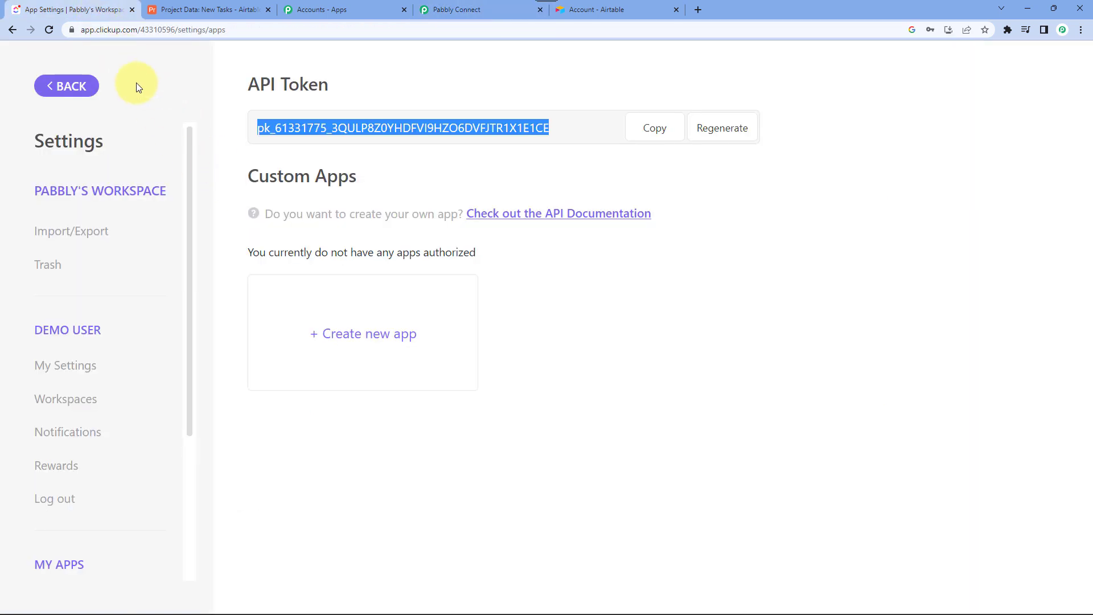
pyautogui.click(86, 87)
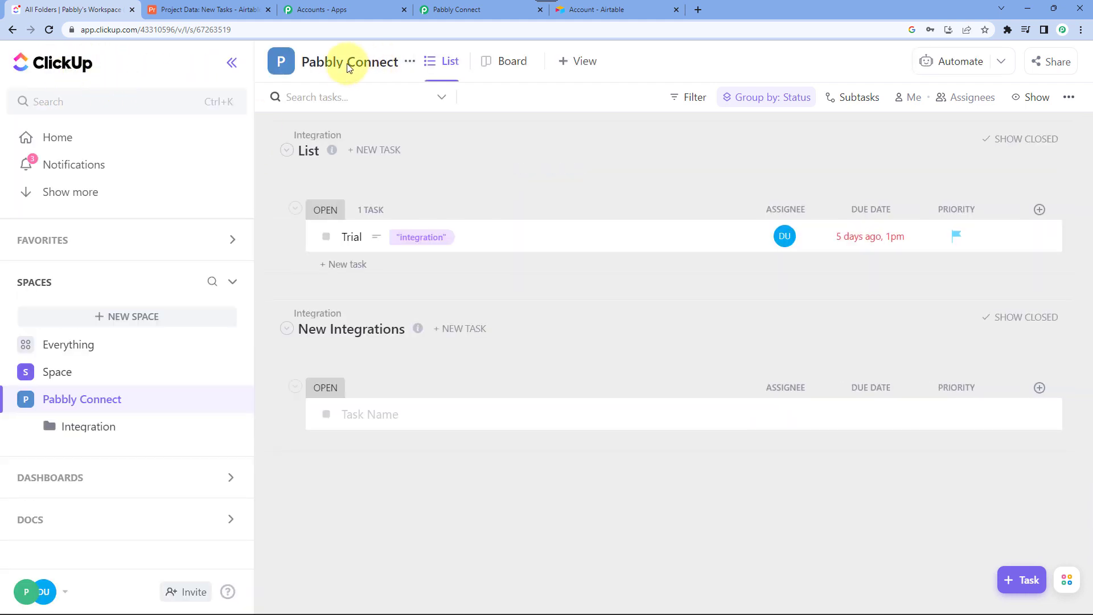
pyautogui.click(479, 7)
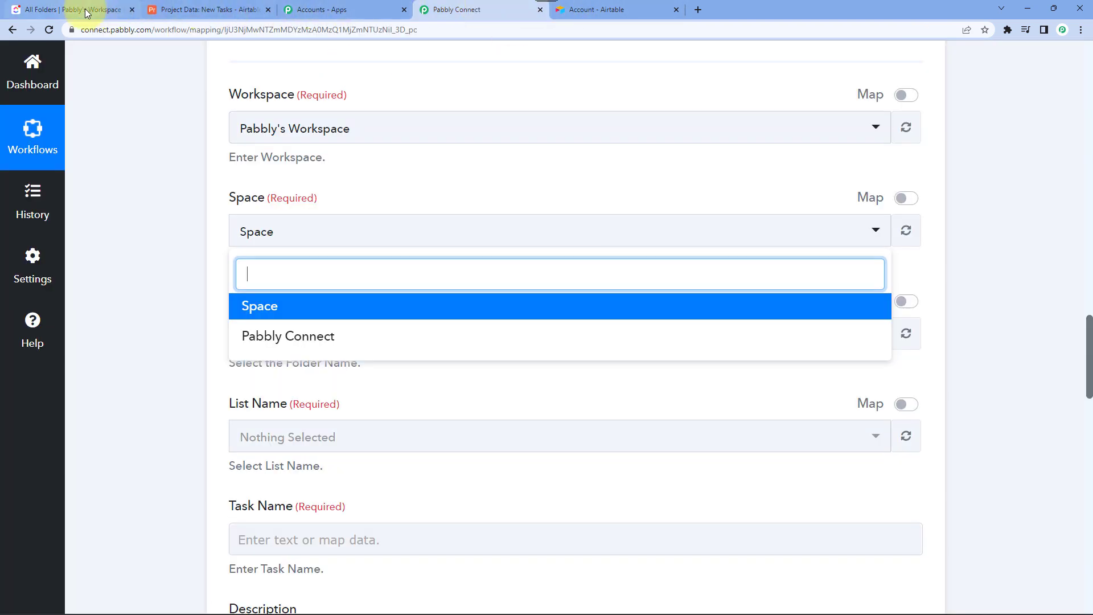
pyautogui.click(87, 12)
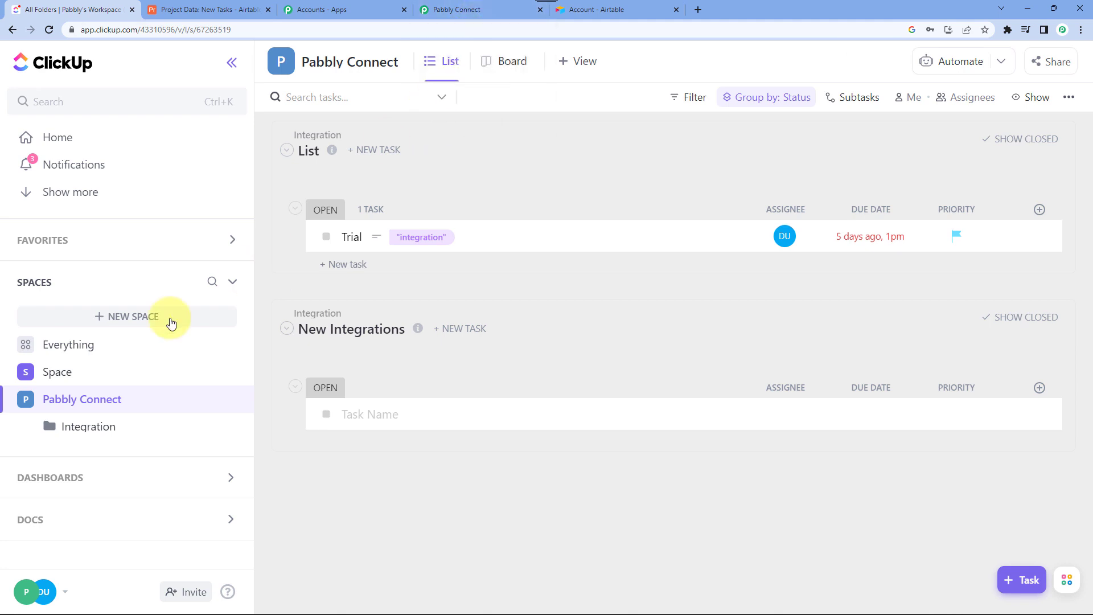
pyautogui.click(71, 427)
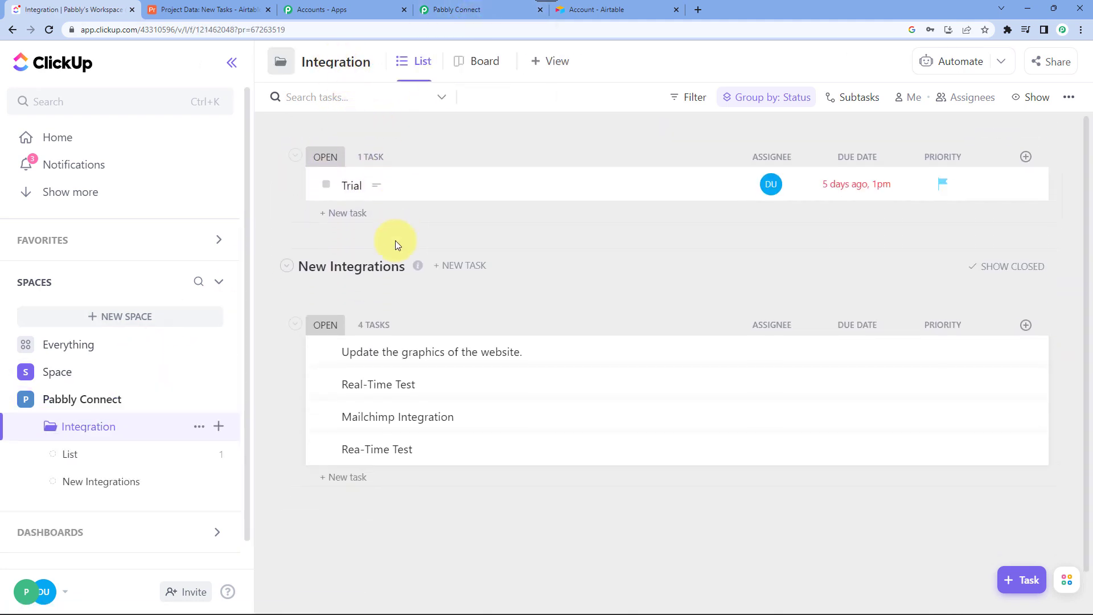
pyautogui.rightClick(349, 307)
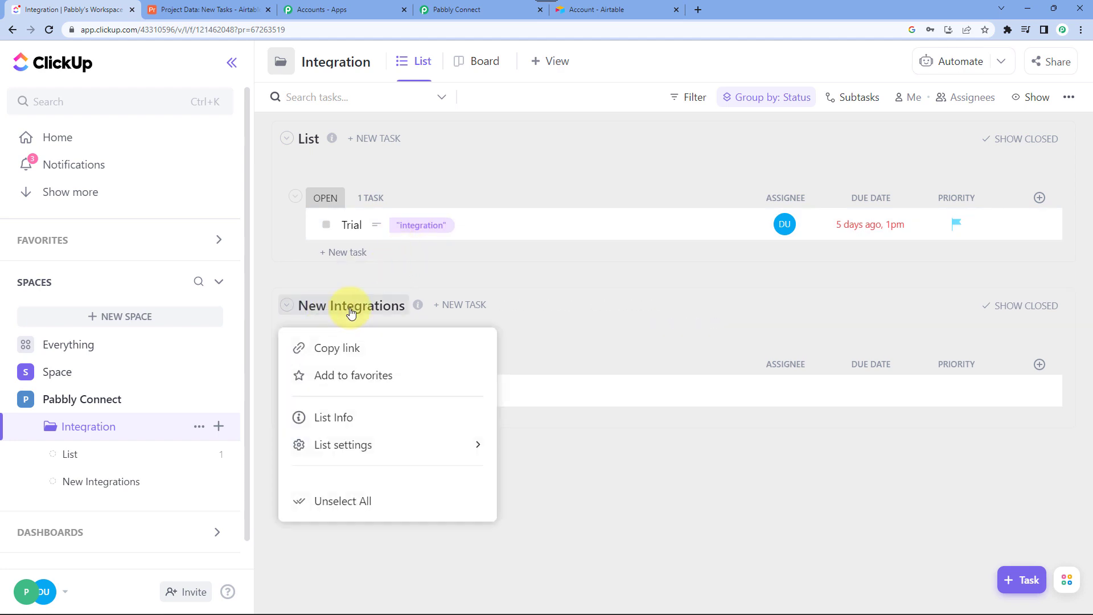
pyautogui.click(595, 304)
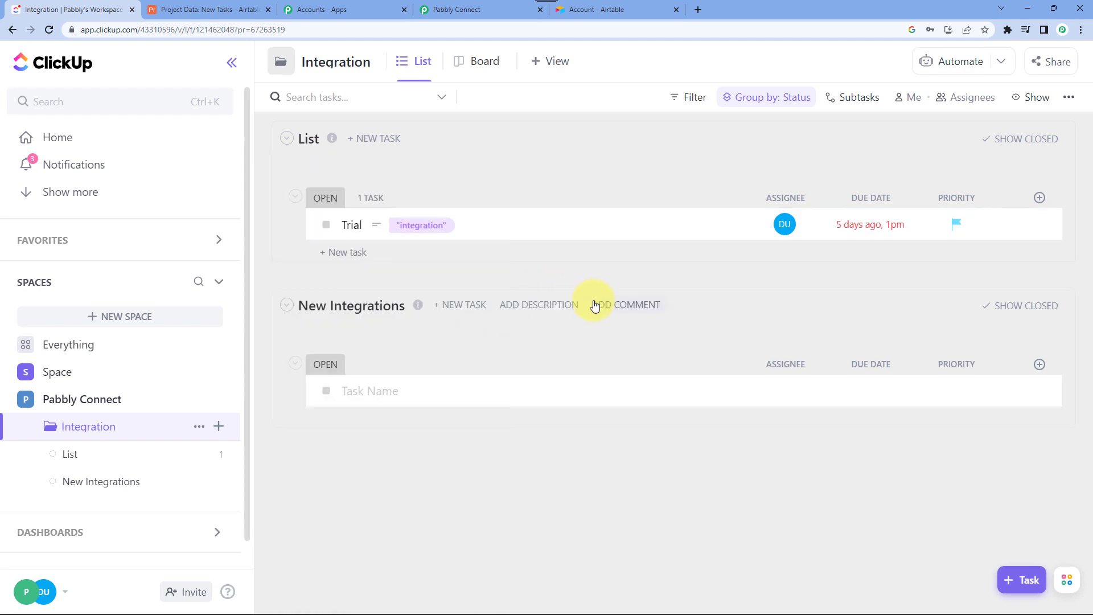
pyautogui.click(487, 9)
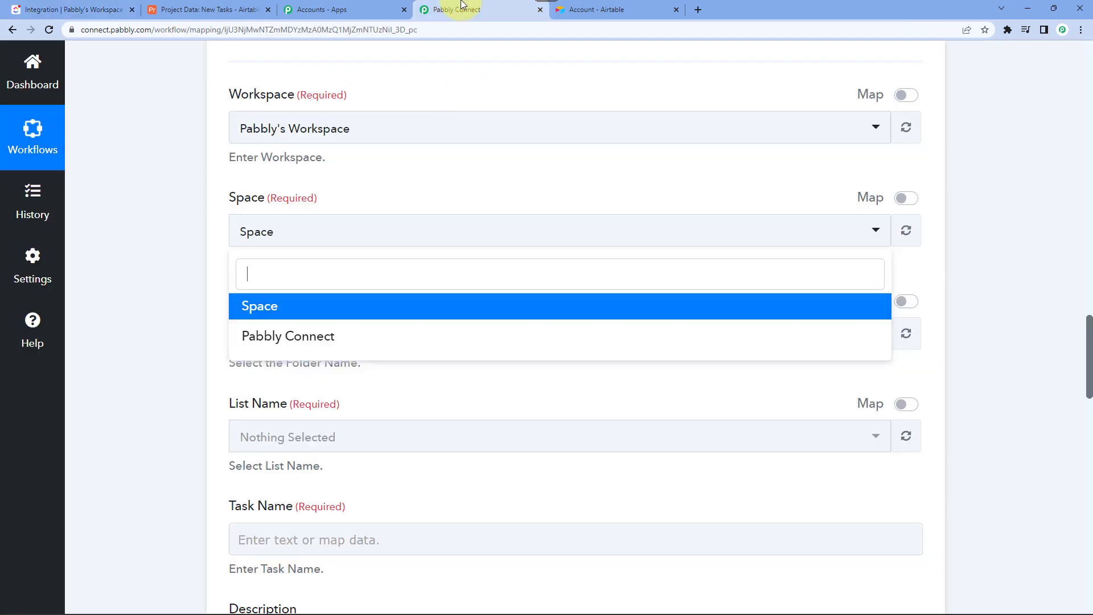
# Choose Pabbly Connect as the space and Integration as the folder for the ClickUp task
pyautogui.click(276, 339)
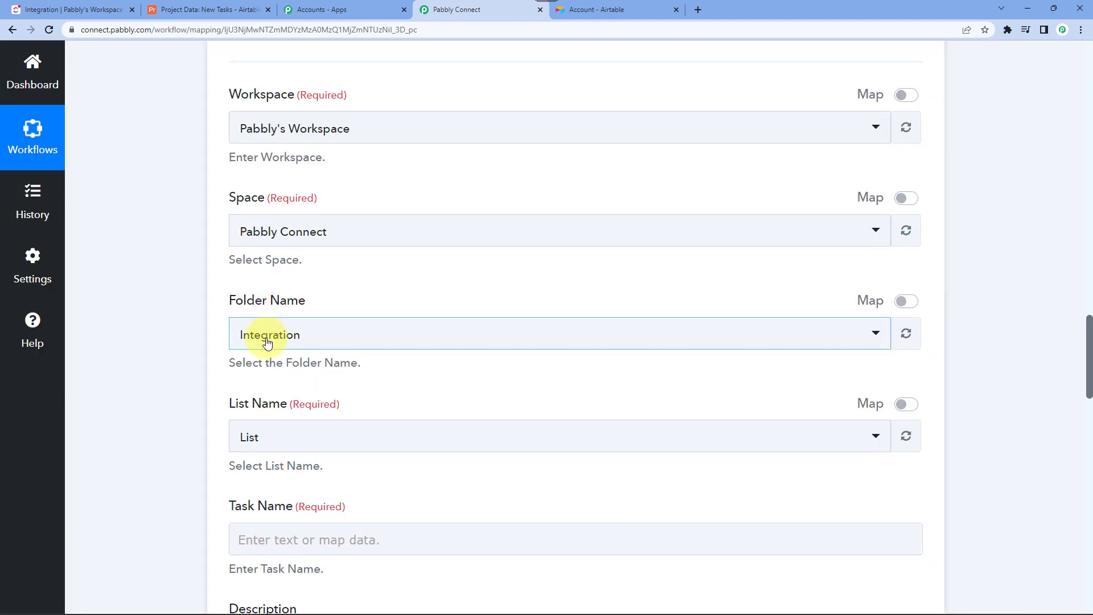
pyautogui.click(268, 342)
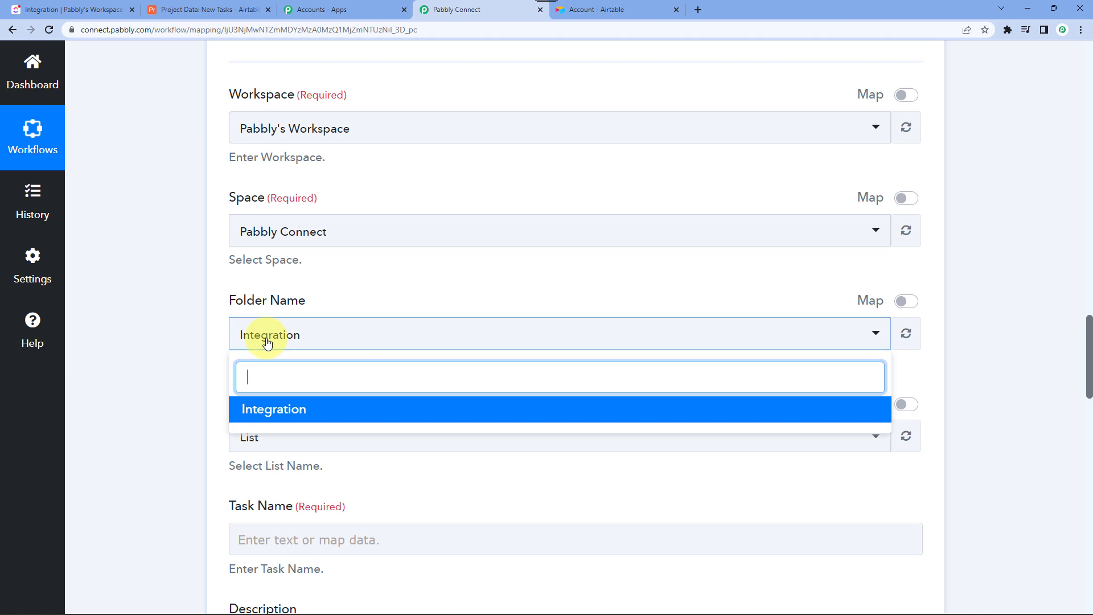
pyautogui.click(262, 414)
# Select New Integrations as the list for the ClickUp task
pyautogui.scroll(-3, 192, 305)
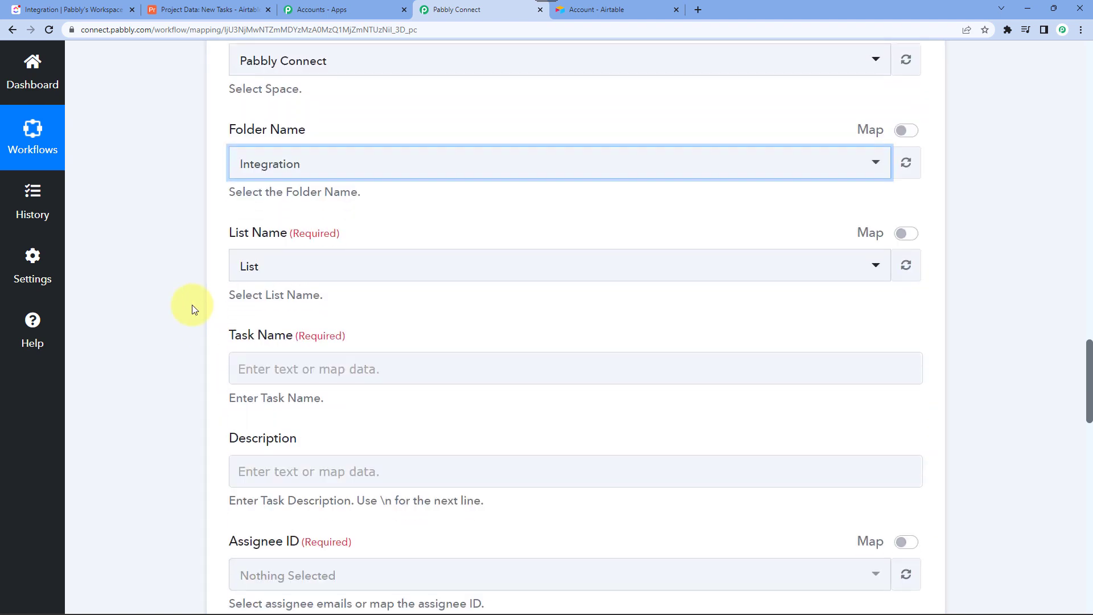
pyautogui.click(259, 266)
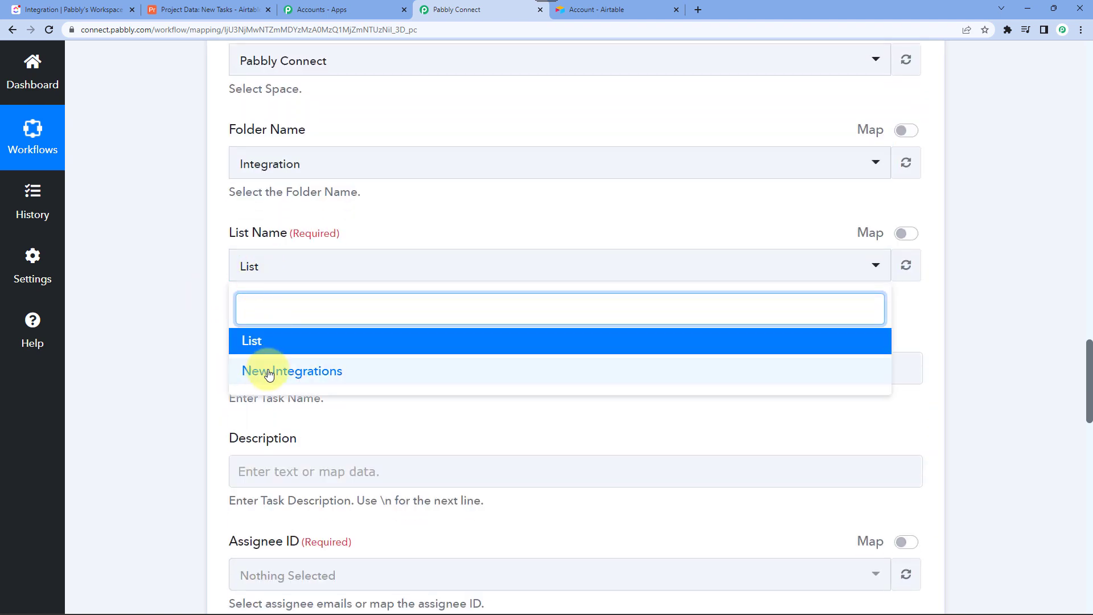
pyautogui.click(316, 374)
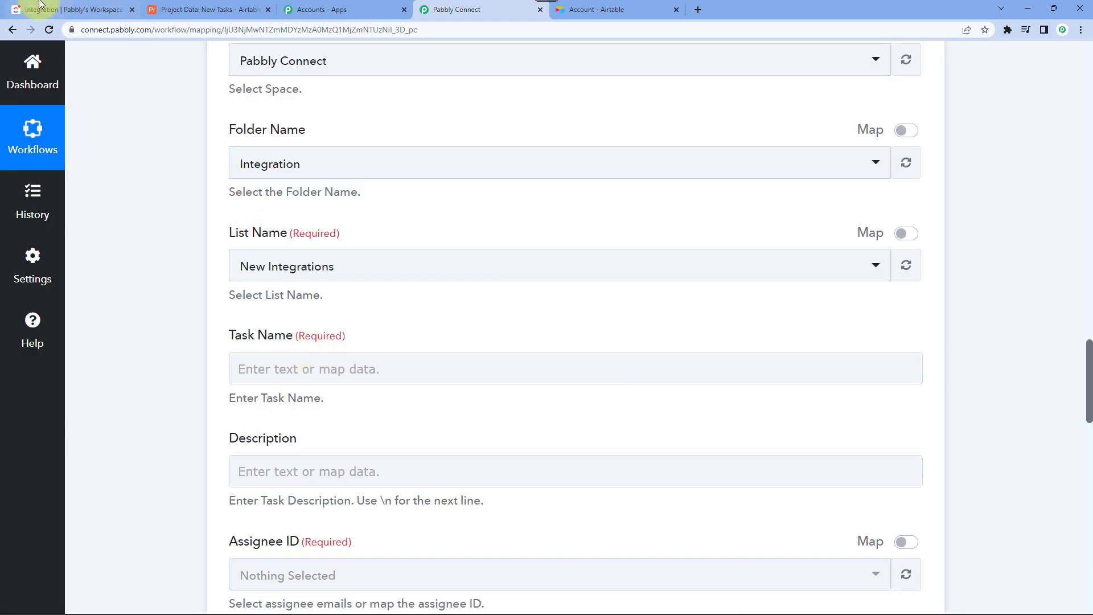
# Check the New Integrations list in ClickUp, then review the action's Task Name and Description fields in Pabbly Connect
pyautogui.click(40, 7)
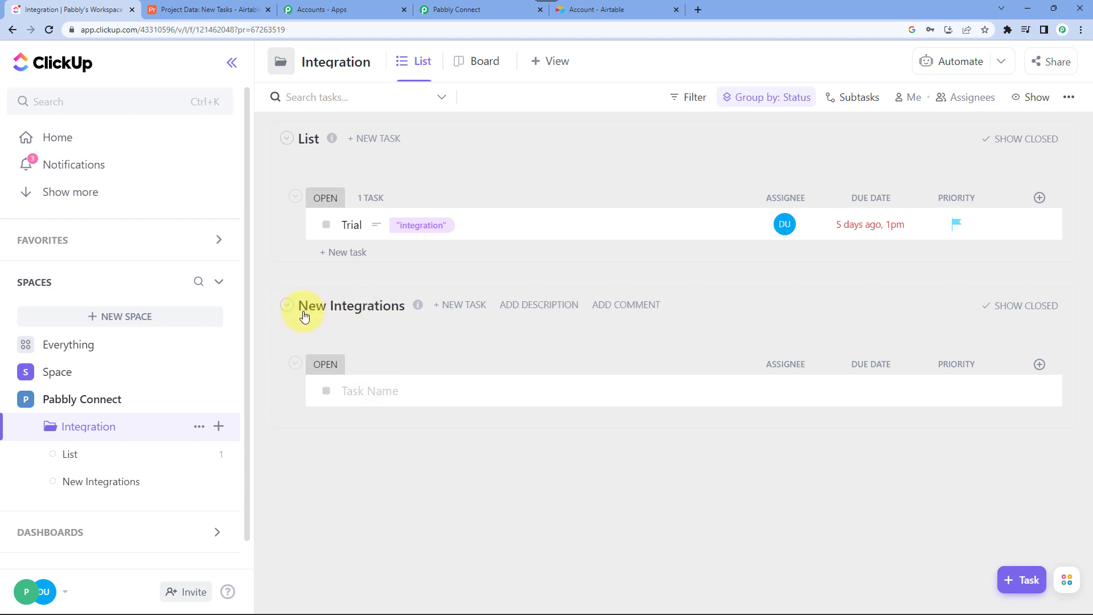
pyautogui.click(336, 306)
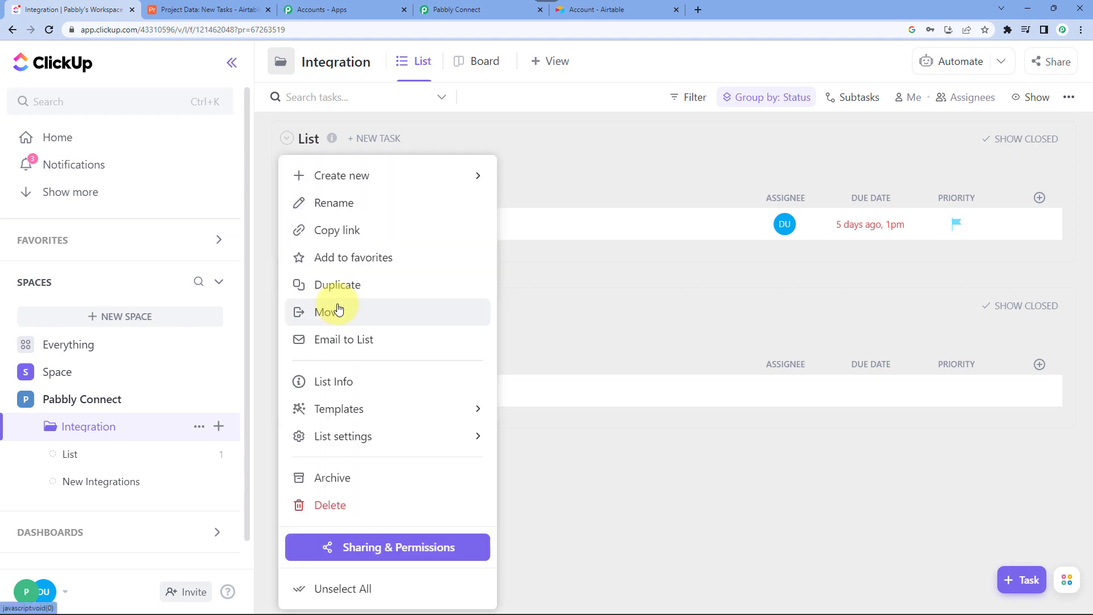
pyautogui.click(574, 363)
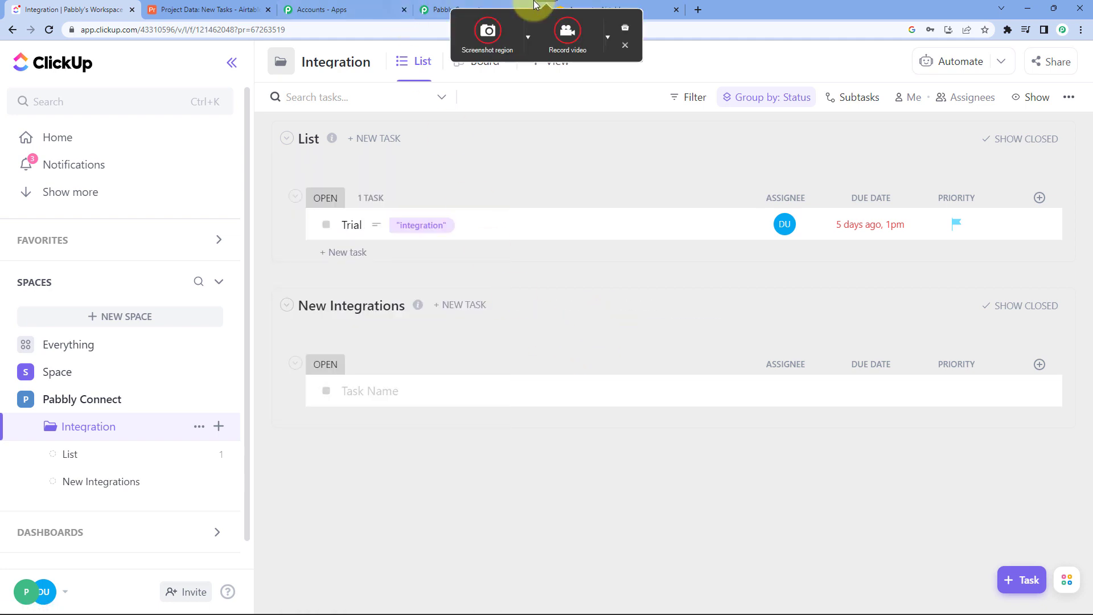
pyautogui.click(455, 10)
pyautogui.scroll(-3, 200, 265)
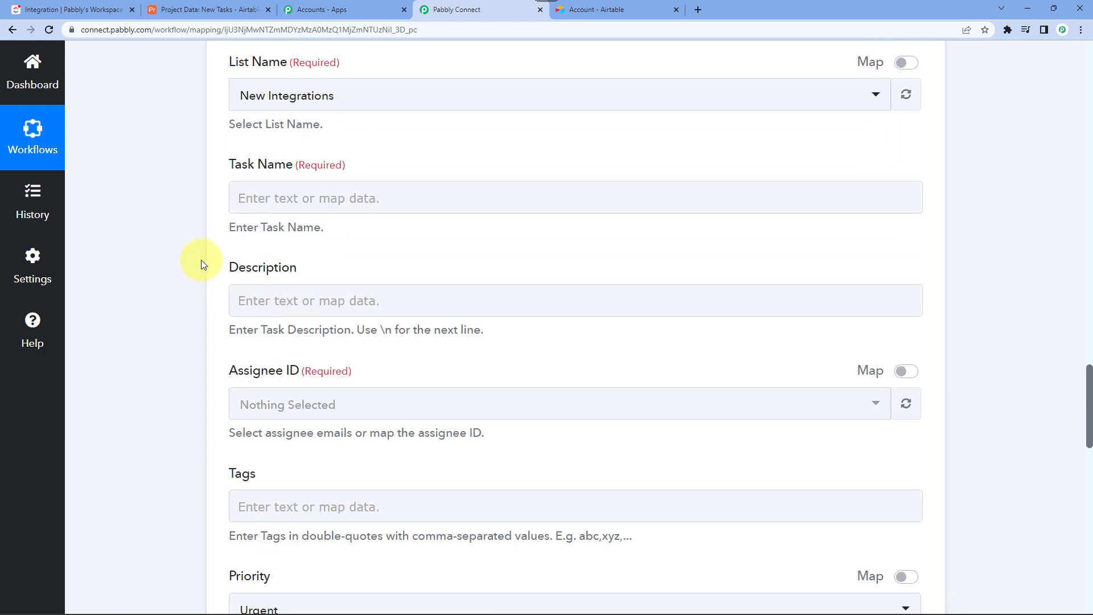
pyautogui.moveTo(221, 164); pyautogui.dragTo(285, 167)
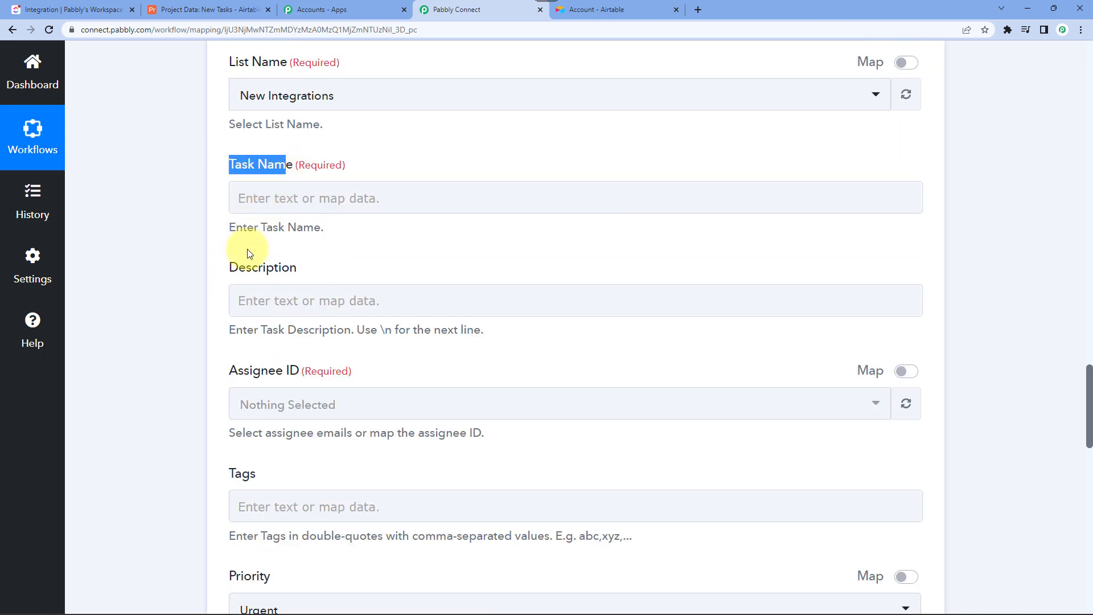
pyautogui.moveTo(229, 268); pyautogui.dragTo(376, 287)
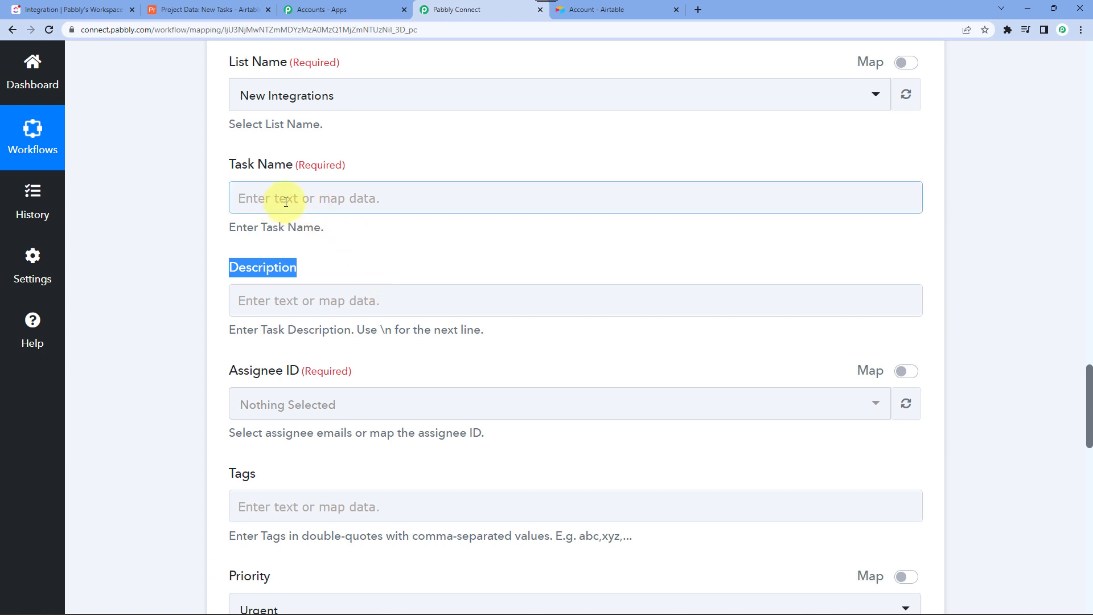
# Review the Airtable trigger's received fields and the New Tasks table, then return to the ClickUp action's Task Name field in Pabbly Connect
pyautogui.scroll(20, 311, 203)
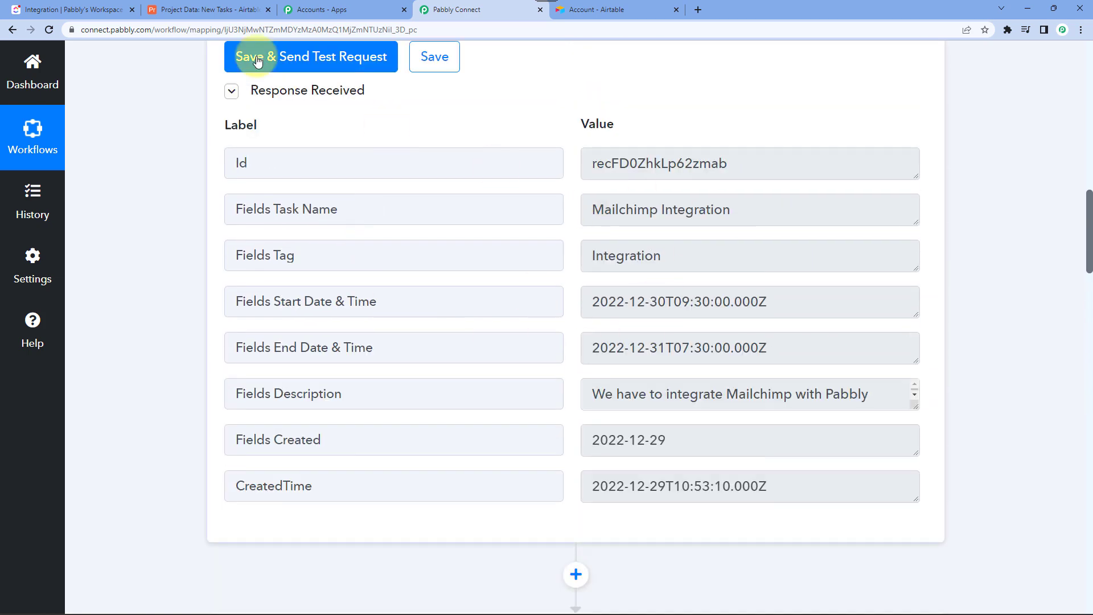
pyautogui.click(211, 10)
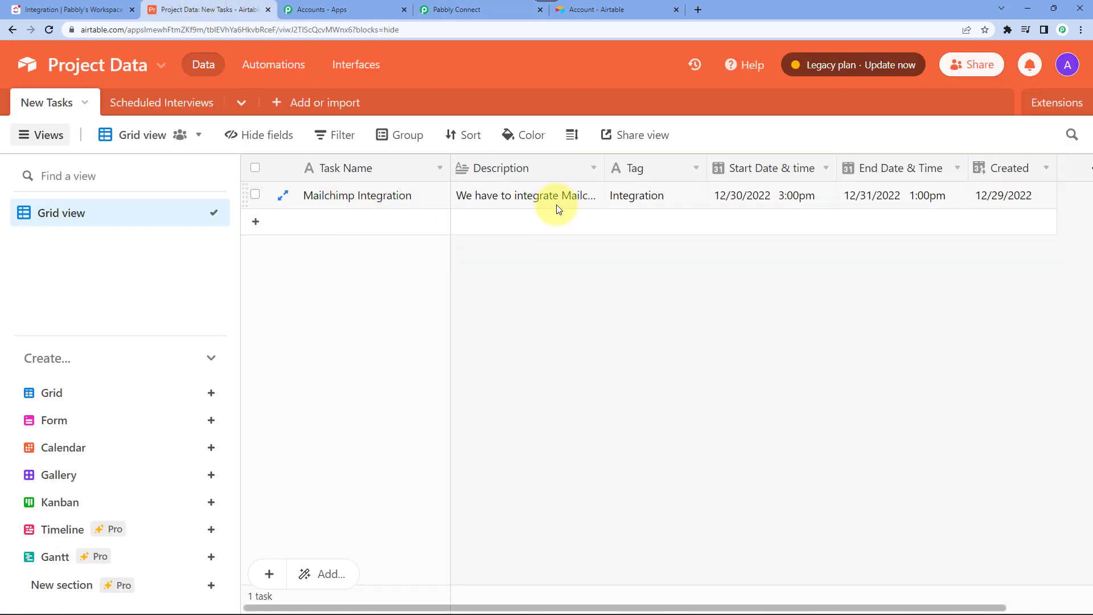
pyautogui.click(491, 10)
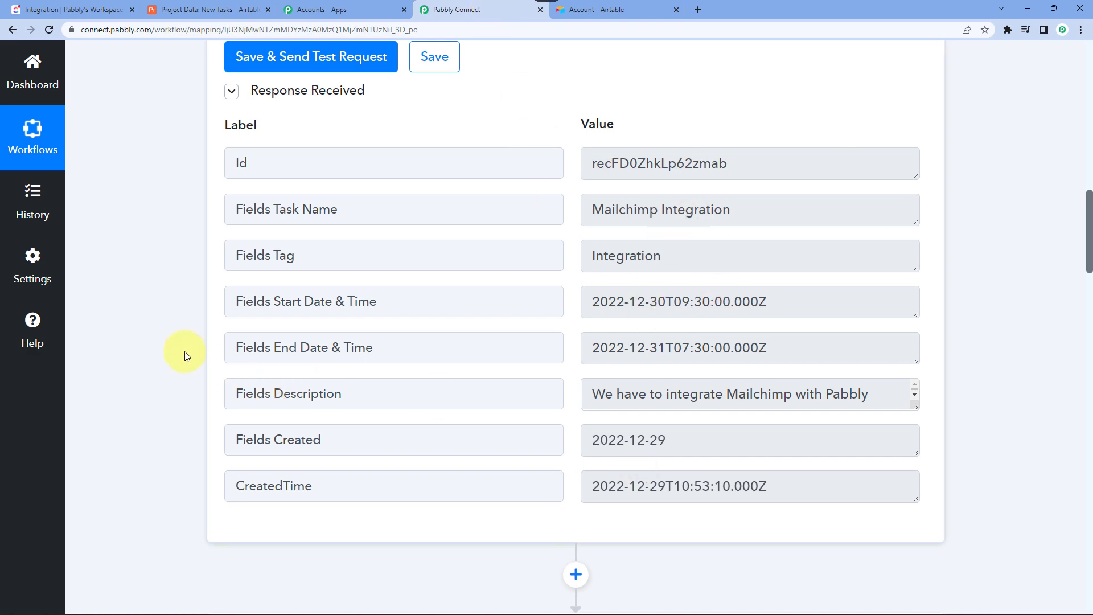
pyautogui.scroll(-17, 183, 354)
pyautogui.scroll(-3, 207, 432)
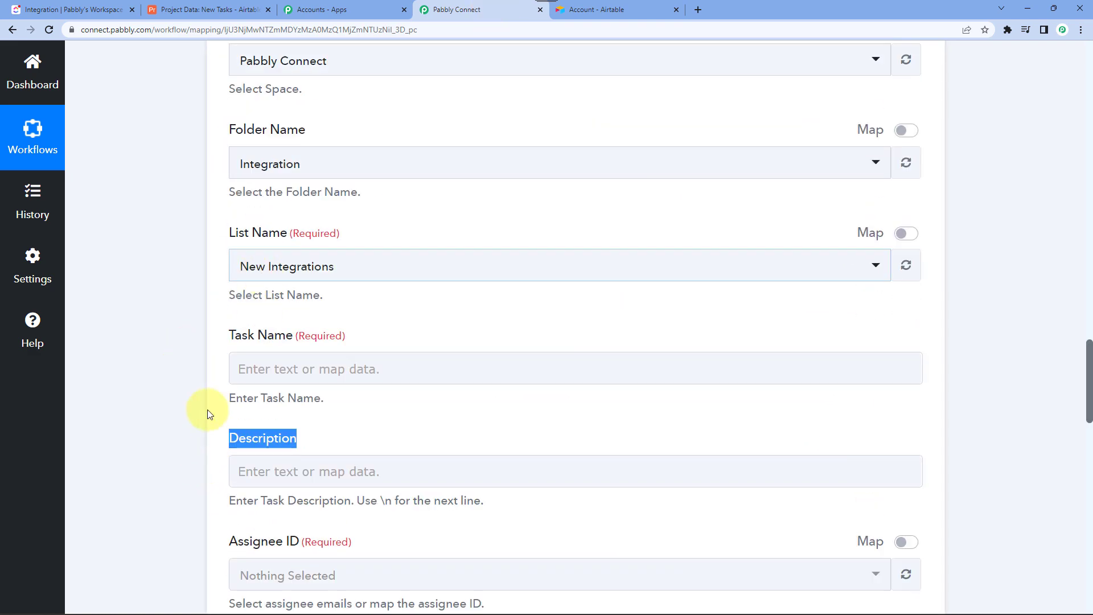
pyautogui.click(183, 265)
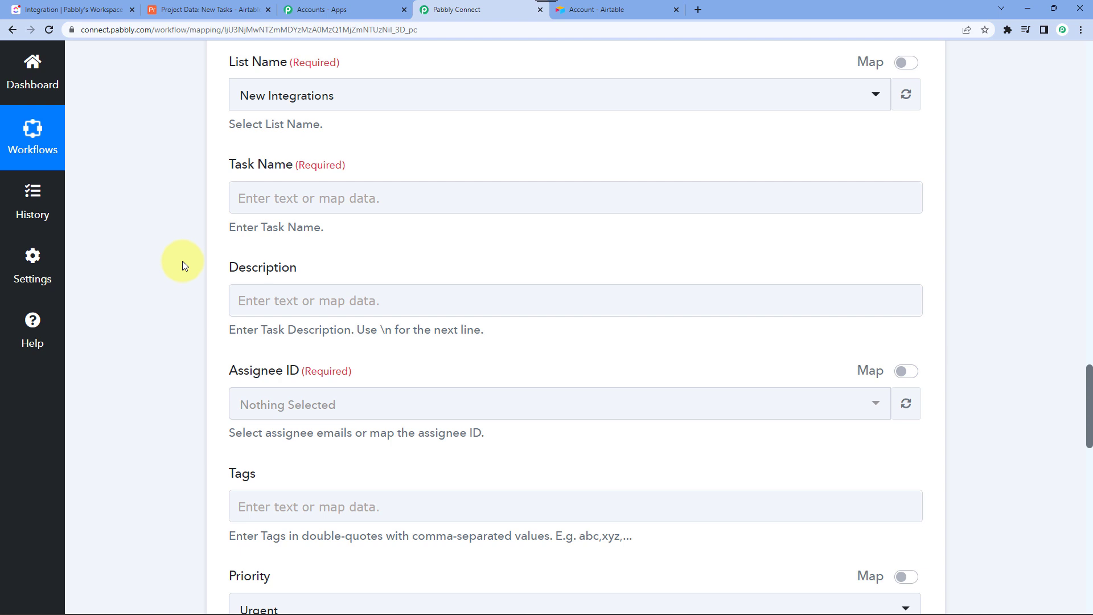
# Map the ClickUp Task Name to the Airtable record's Fields Task Name and check it against the New Tasks table in Airtable
pyautogui.click(296, 196)
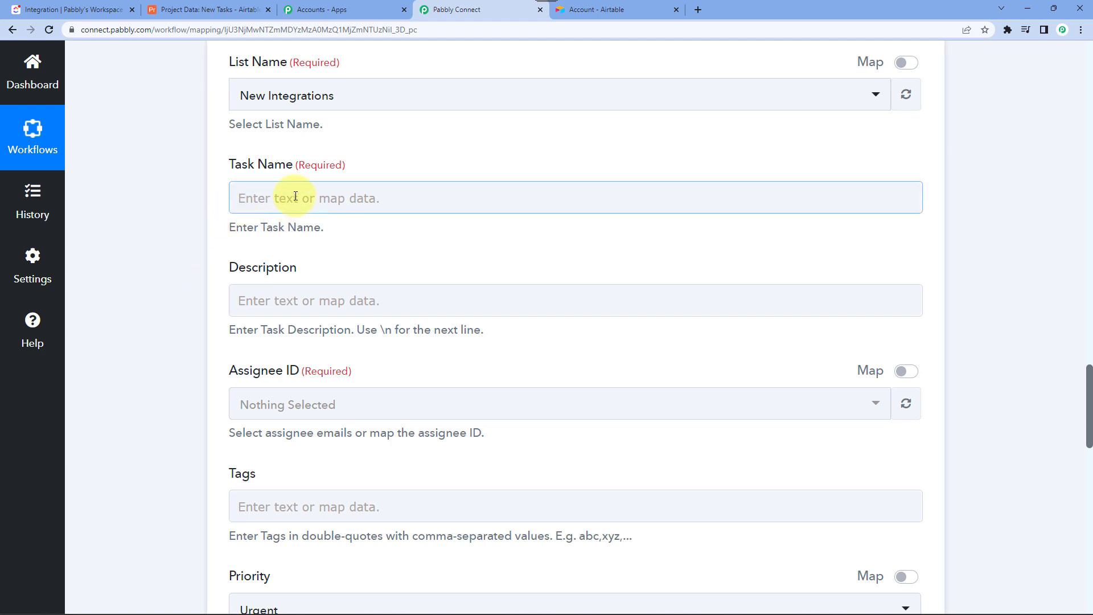
pyautogui.click(295, 196)
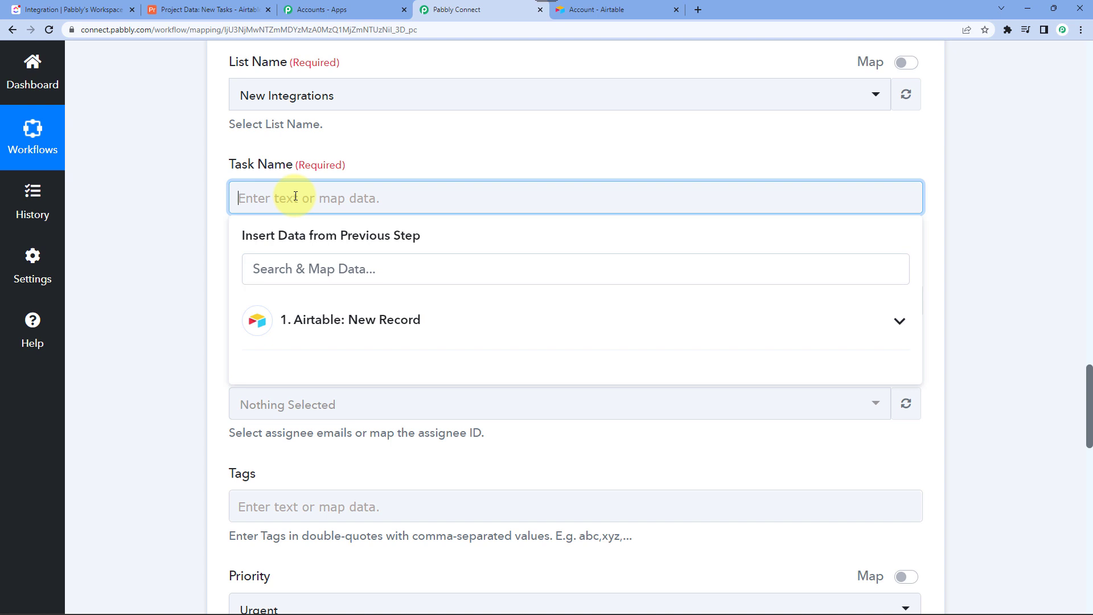
pyautogui.click(310, 319)
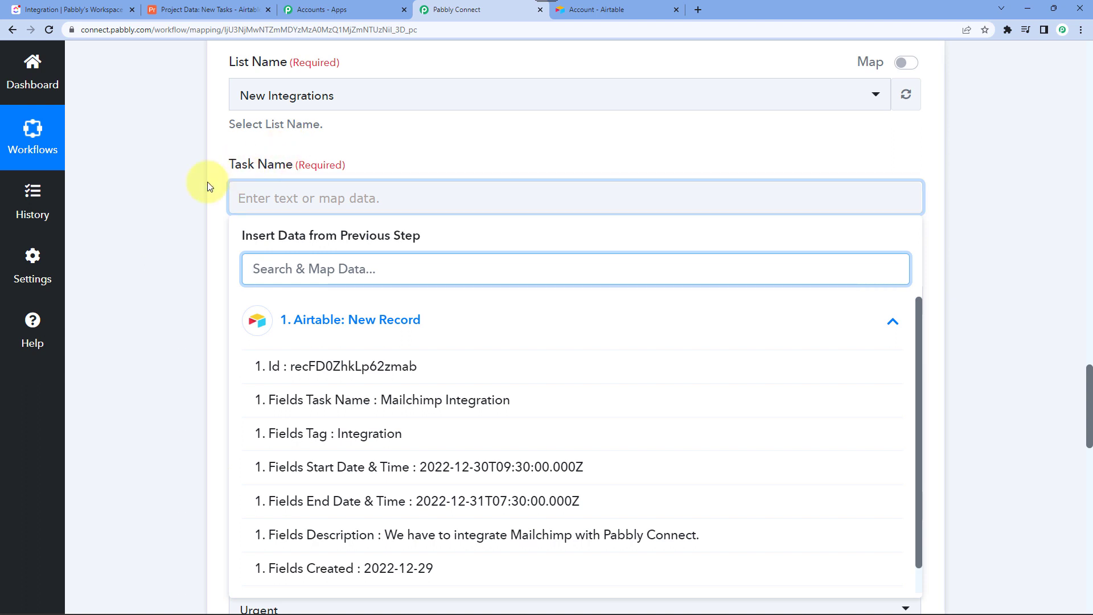
pyautogui.scroll(-2, 177, 254)
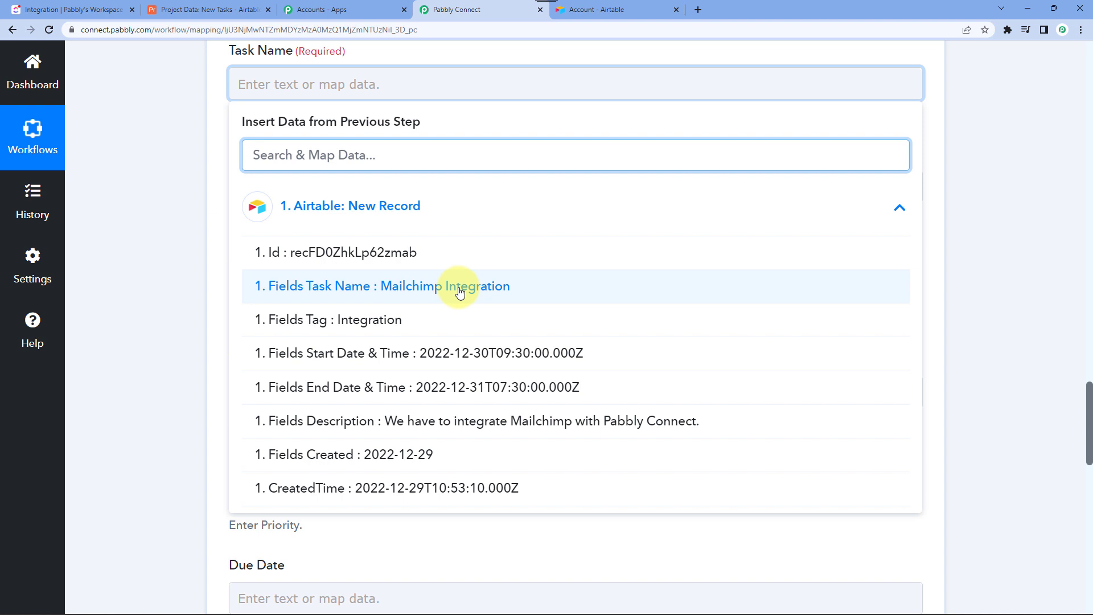
pyautogui.click(461, 291)
pyautogui.click(196, 170)
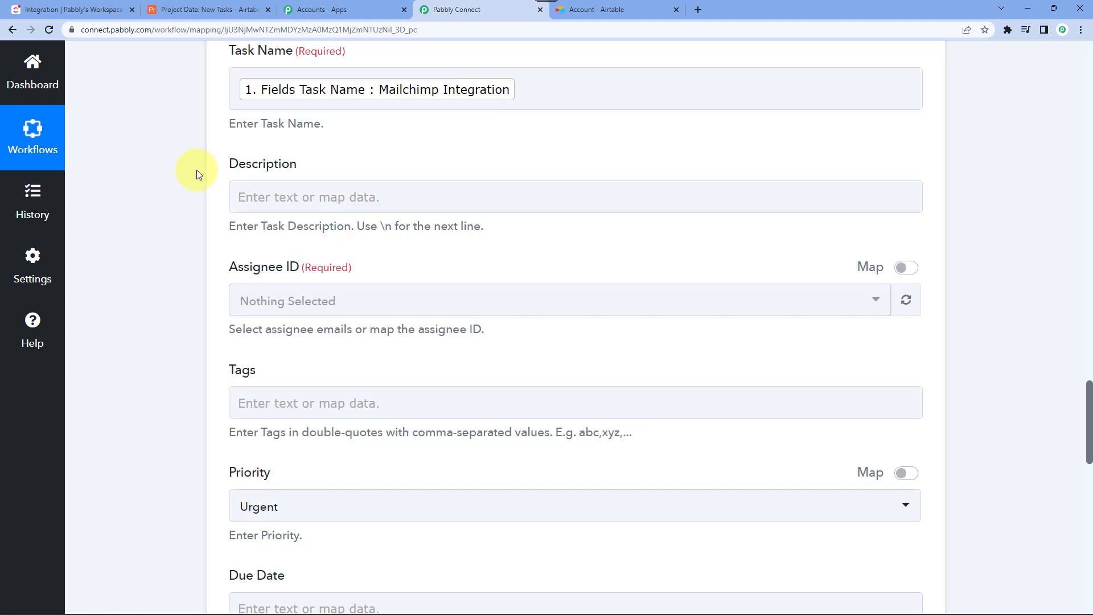
pyautogui.scroll(2, 196, 170)
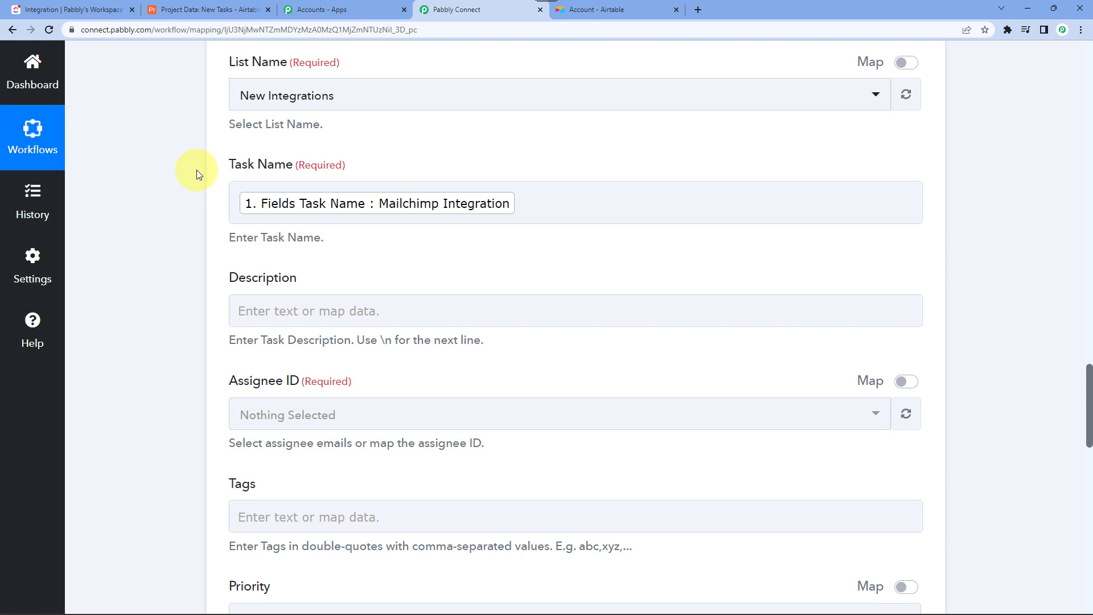
pyautogui.click(207, 10)
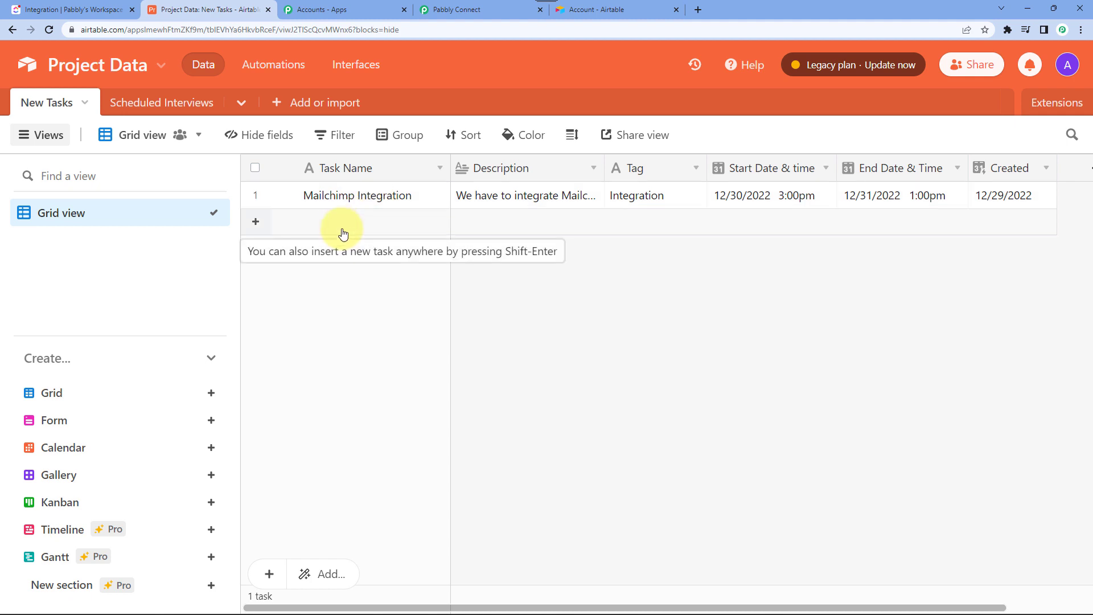
pyautogui.click(477, 10)
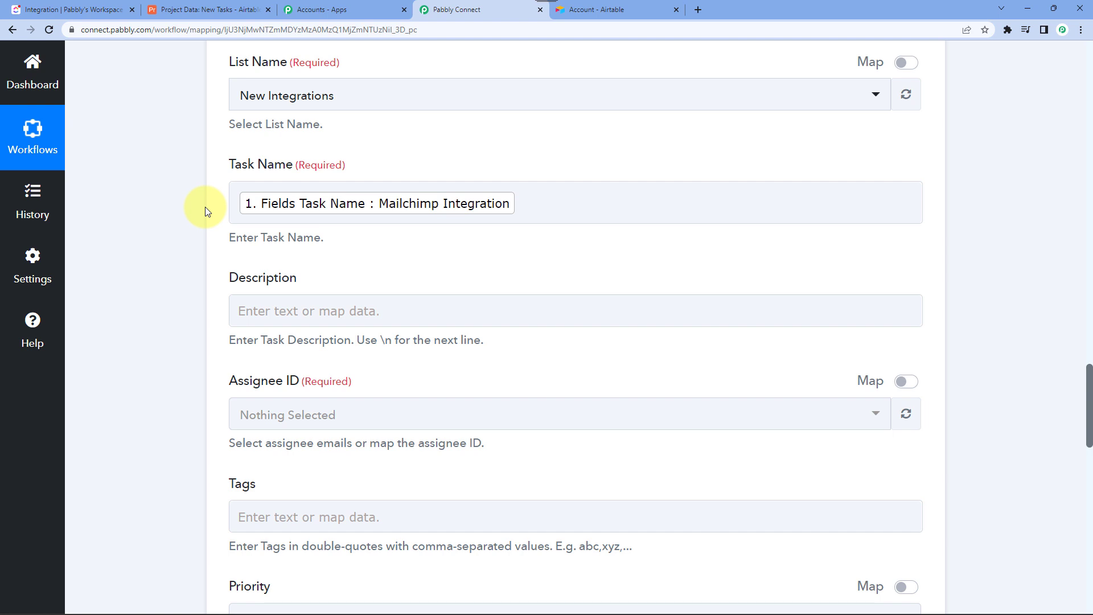
# Map the ClickUp task's Description to the Airtable record's Fields Description
pyautogui.scroll(-2, 320, 245)
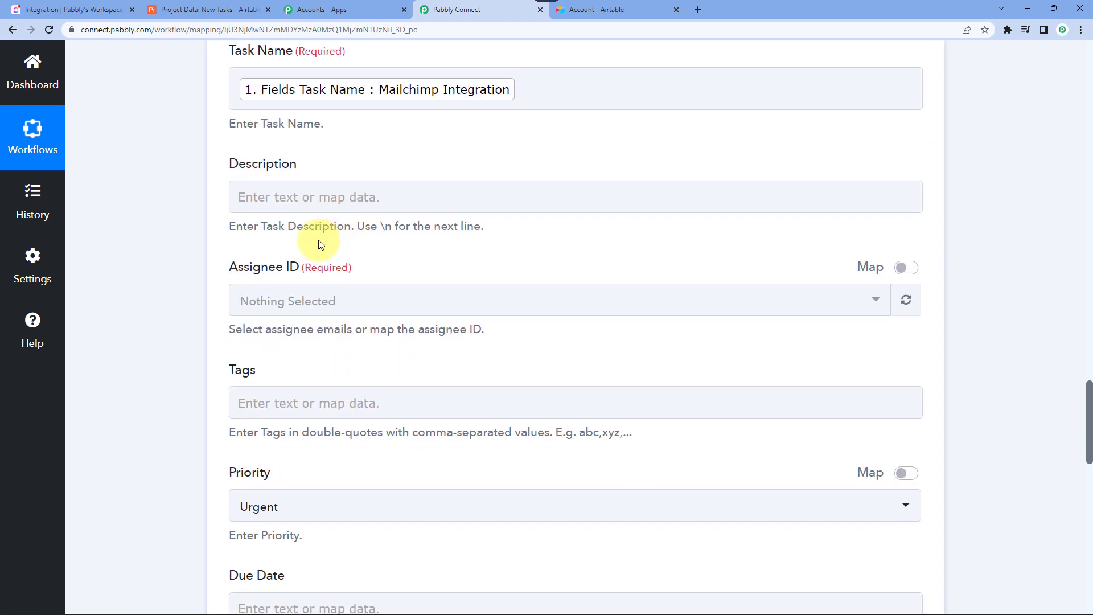
pyautogui.click(279, 198)
pyautogui.click(285, 319)
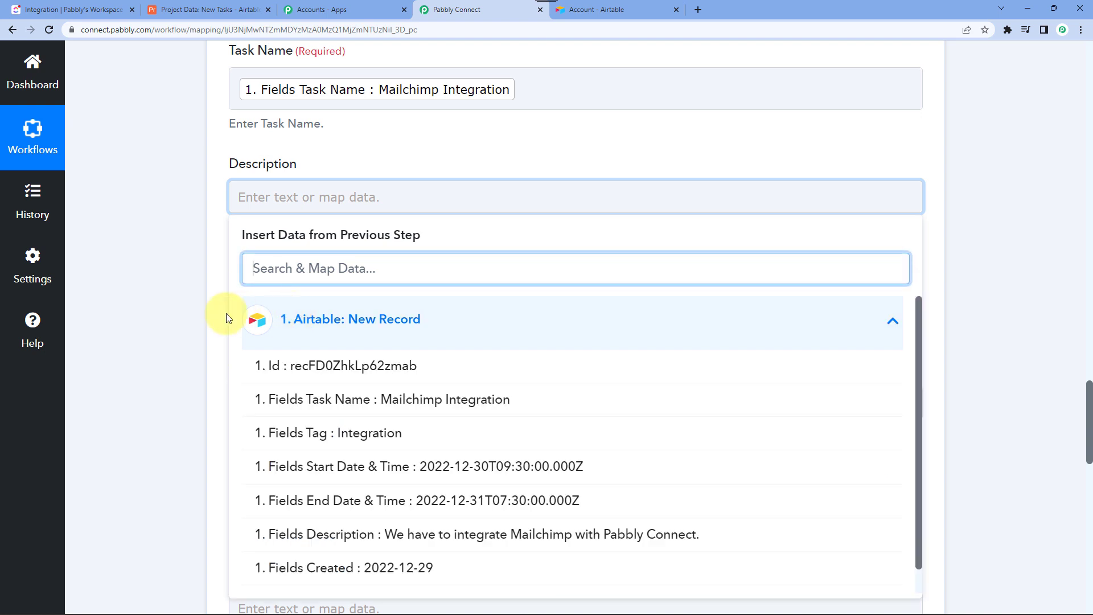
pyautogui.scroll(-1, 155, 293)
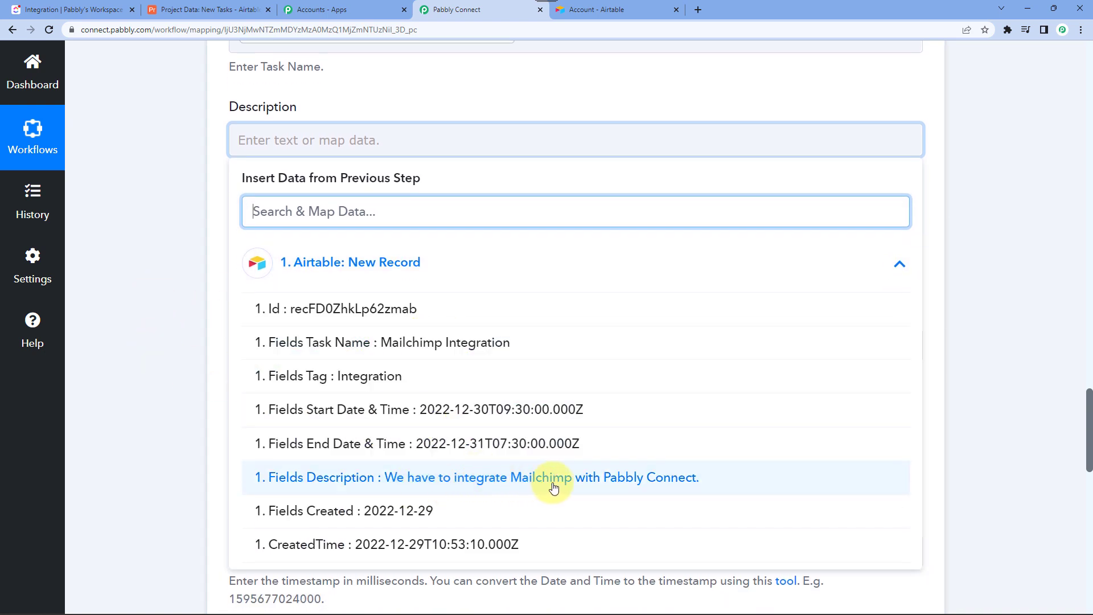
pyautogui.click(611, 479)
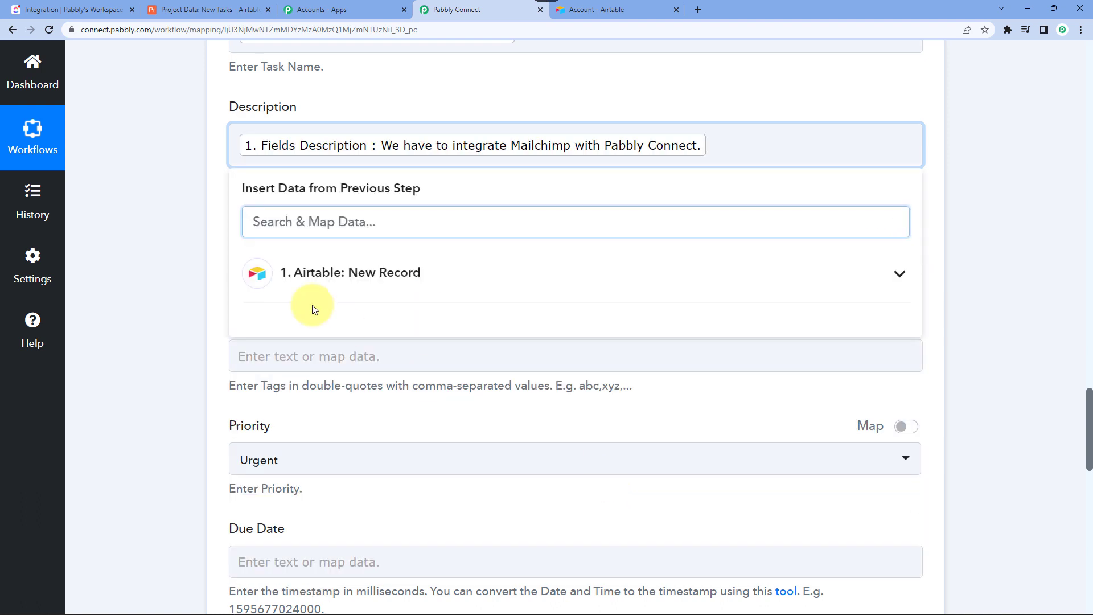
pyautogui.click(193, 185)
# Choose Demo User as the Assignee ID for the ClickUp task
pyautogui.scroll(-2, 194, 186)
pyautogui.click(252, 140)
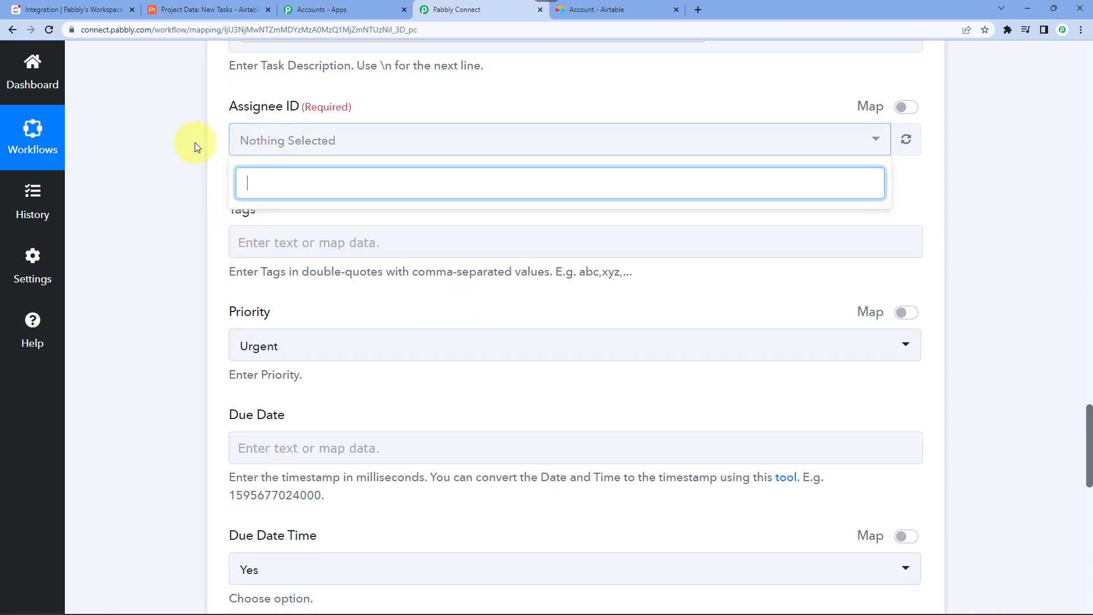
pyautogui.click(195, 143)
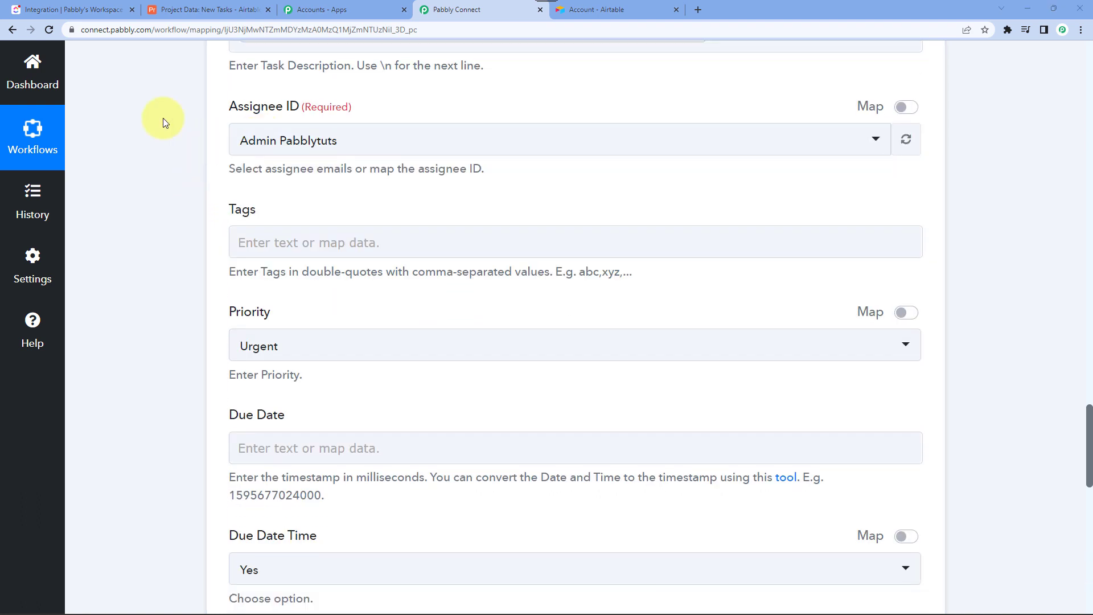
pyautogui.click(264, 141)
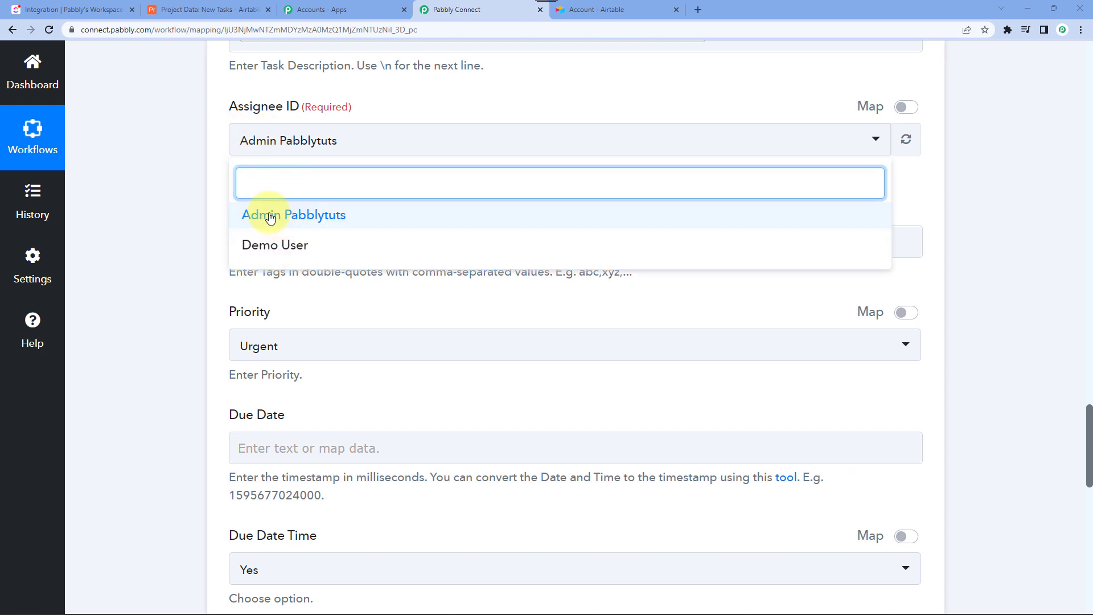
pyautogui.click(284, 247)
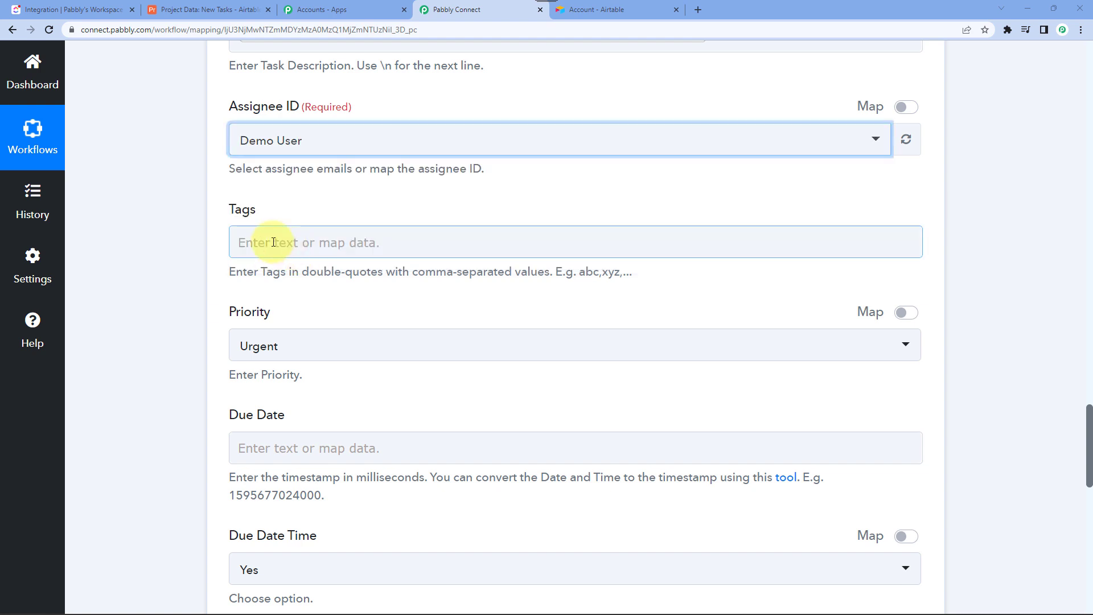
# Check the tasks in Airtable and in ClickUp's Integration folder, then refresh the Assignee ID choices in Pabbly Connect
pyautogui.click(211, 11)
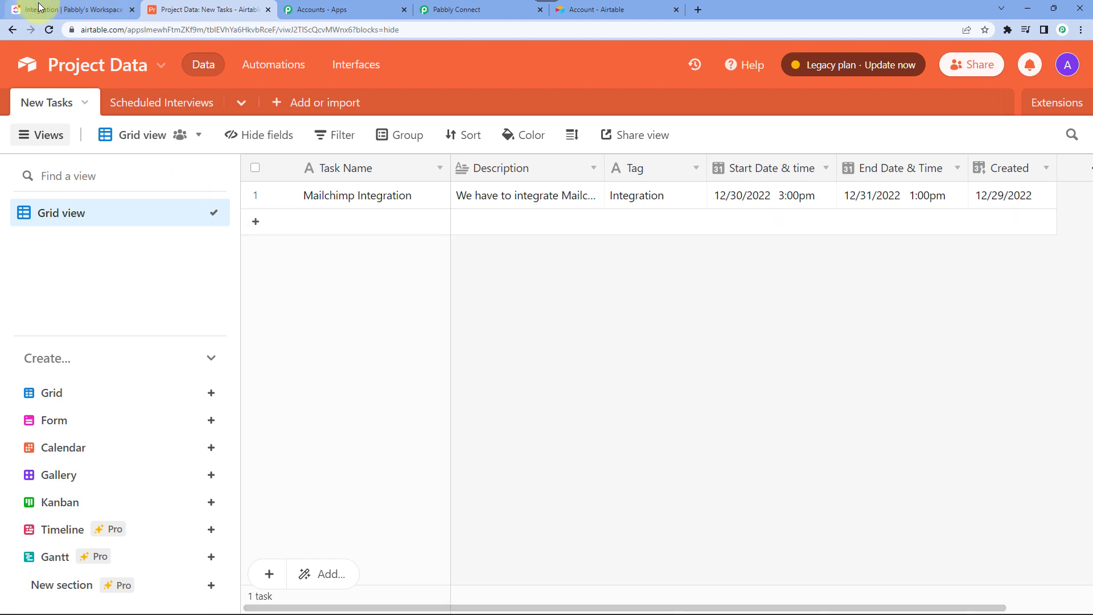
pyautogui.click(72, 9)
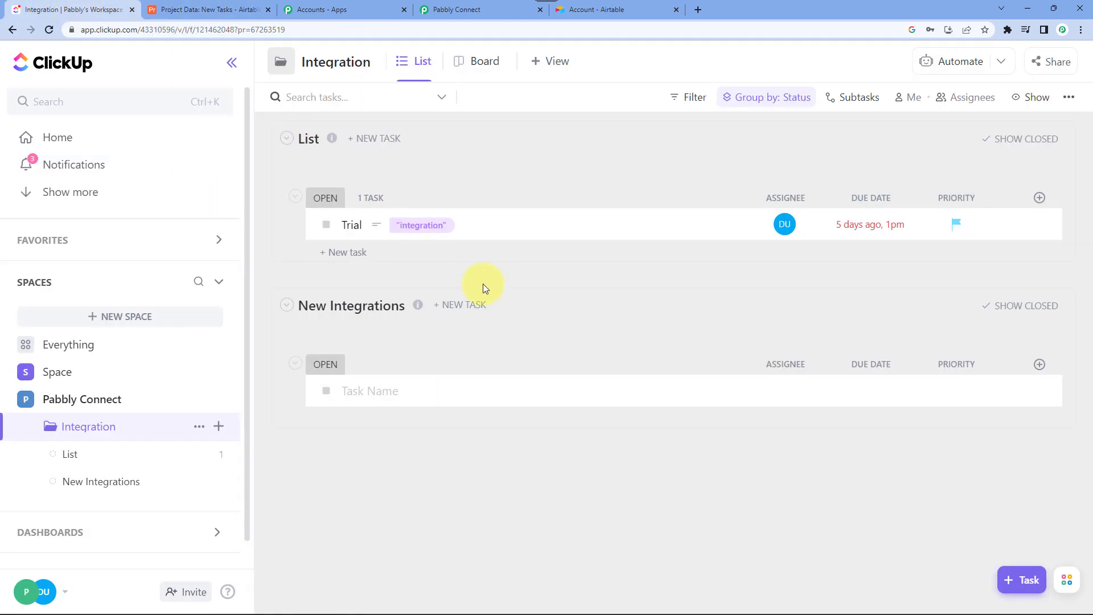
pyautogui.click(473, 17)
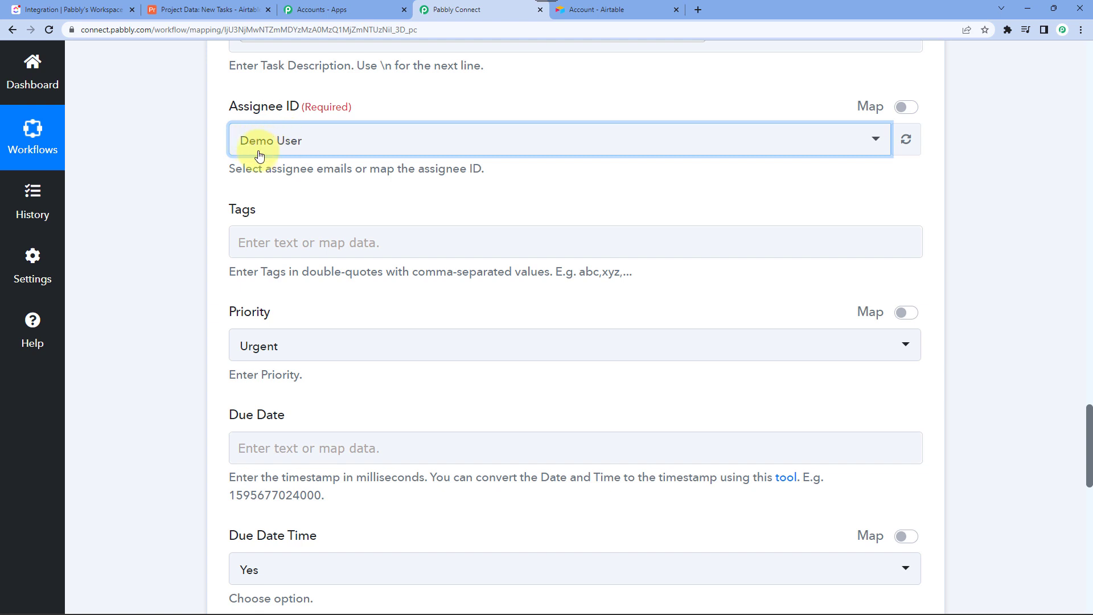
pyautogui.click(909, 142)
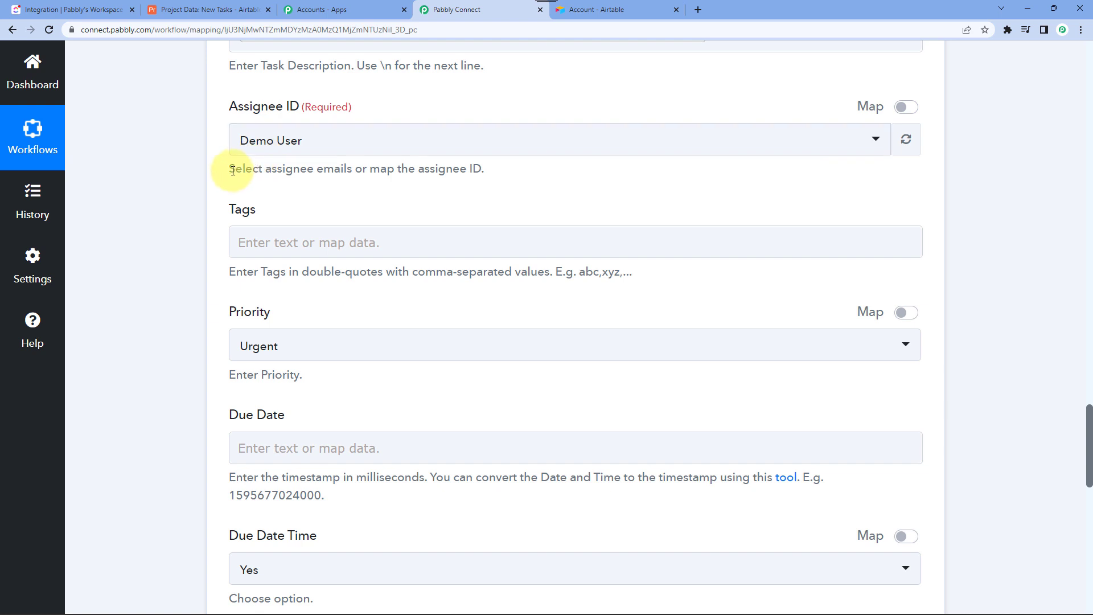
# Map the ClickUp task's Tags to the Airtable record's Fields Tag, enclosed in double quotes
pyautogui.scroll(-1, 208, 195)
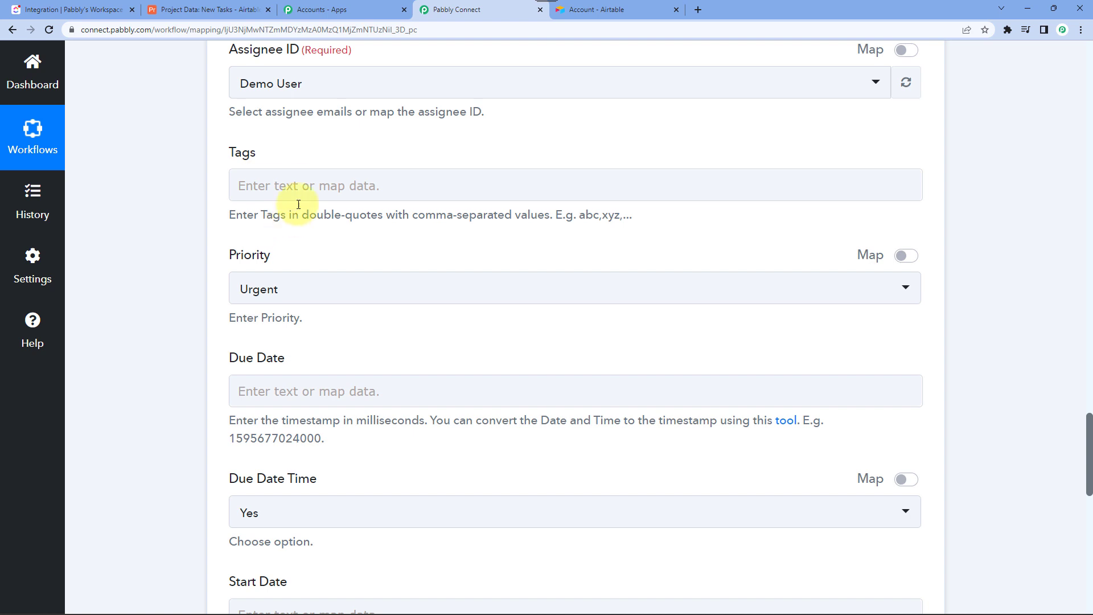
pyautogui.click(298, 186)
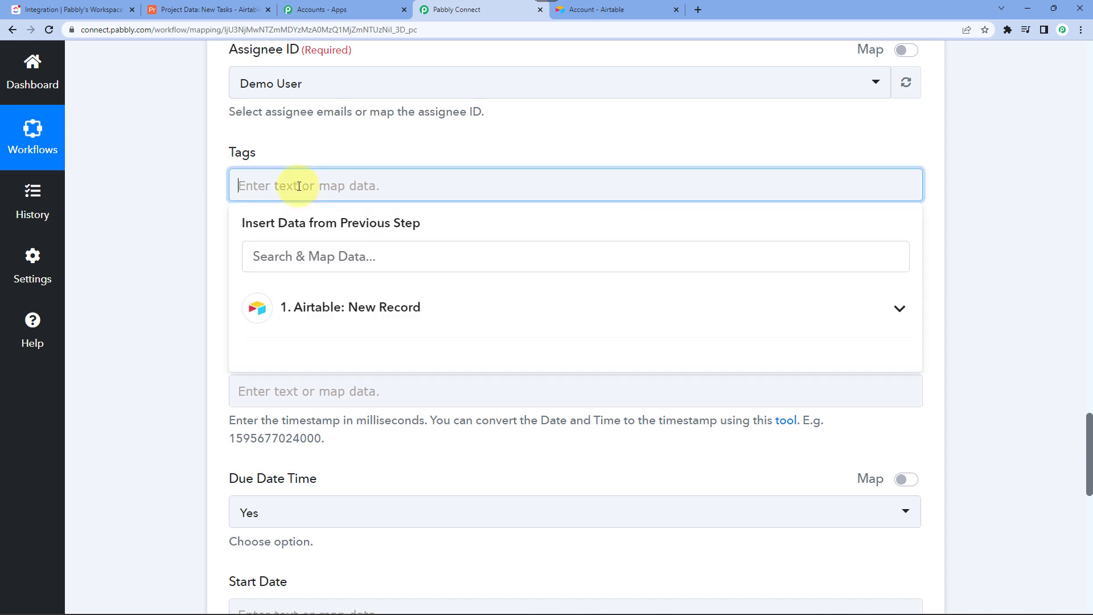
pyautogui.write('"')
pyautogui.click(322, 308)
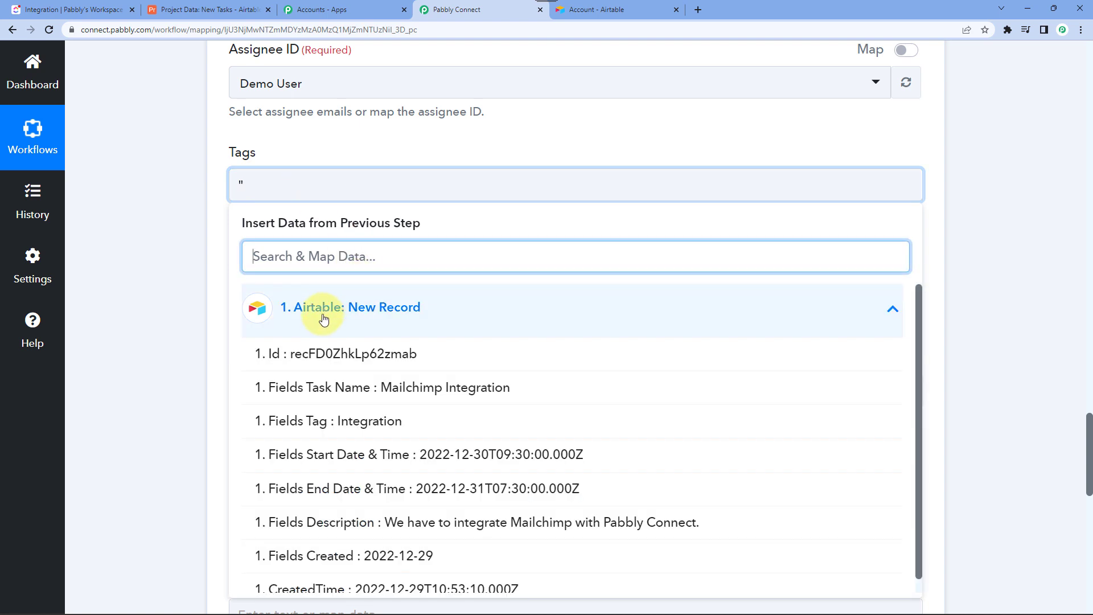
pyautogui.click(380, 431)
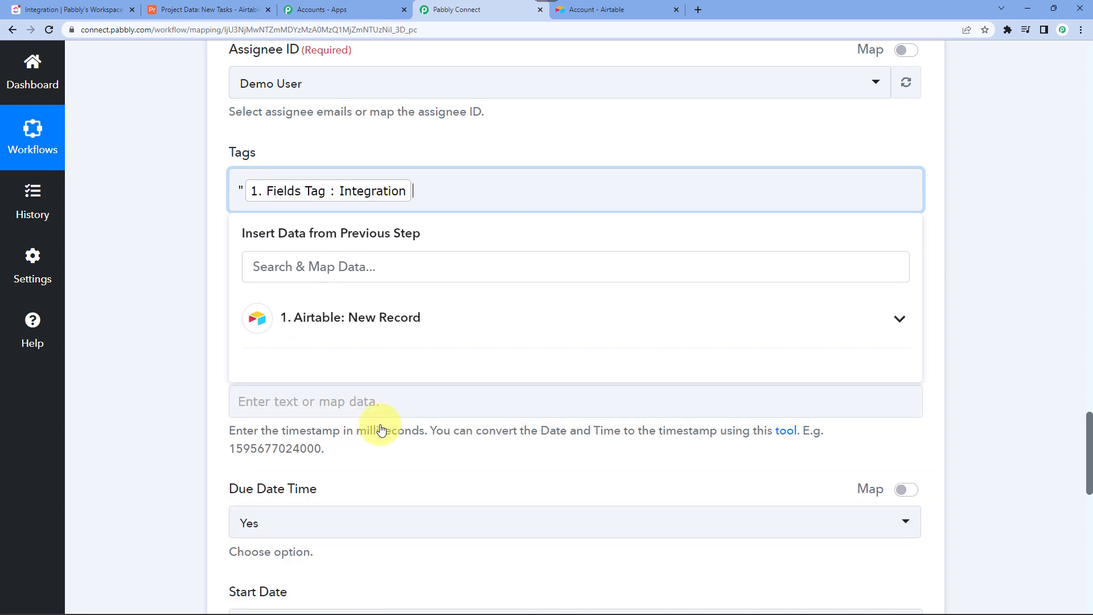
pyautogui.write('"')
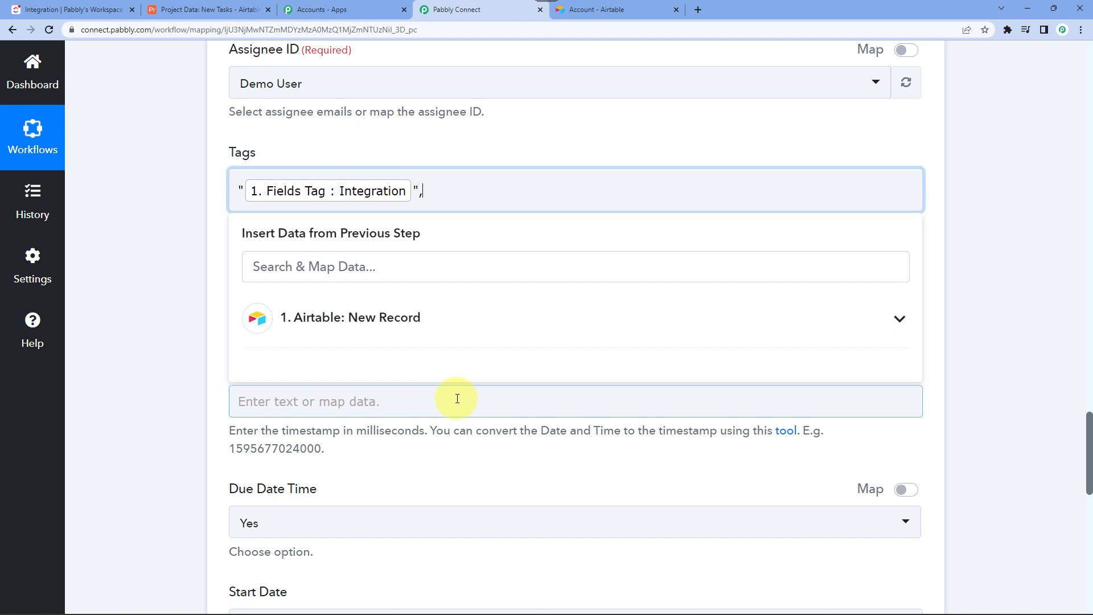
pyautogui.write(',"')
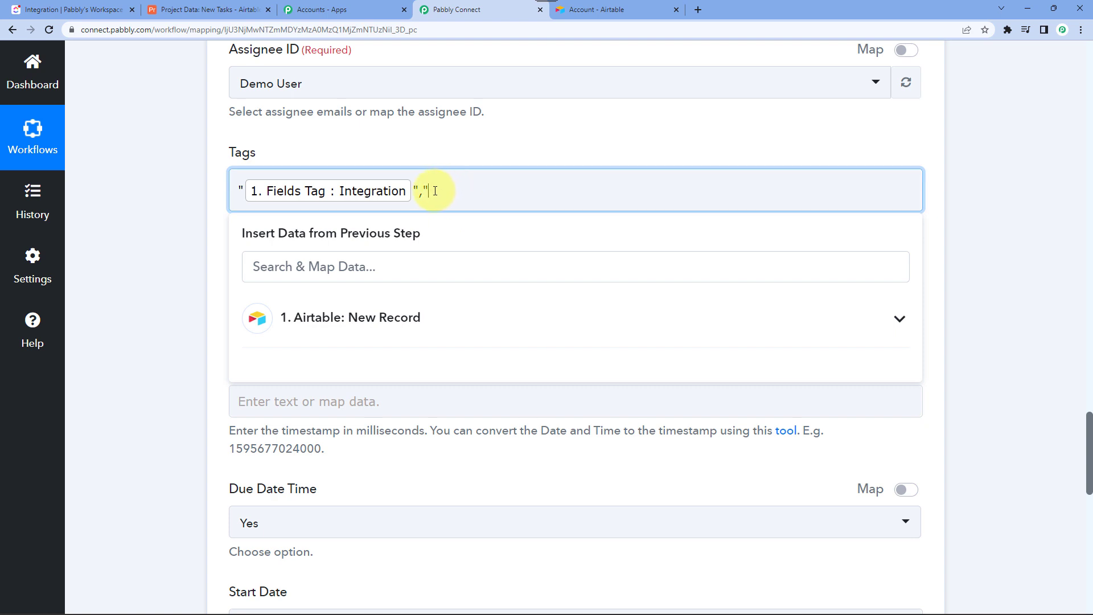
pyautogui.write('"')
pyautogui.press('BackSpace')
pyautogui.press('BackSpace')
pyautogui.click(203, 205)
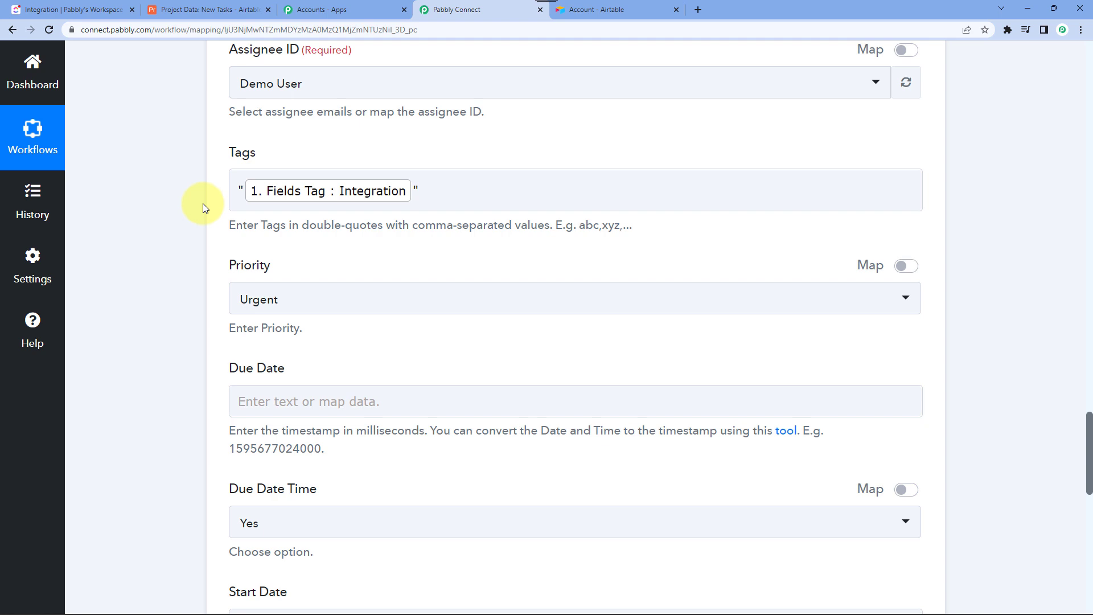
# Set the ClickUp task's Priority to Normal
pyautogui.scroll(-3, 203, 203)
pyautogui.click(275, 138)
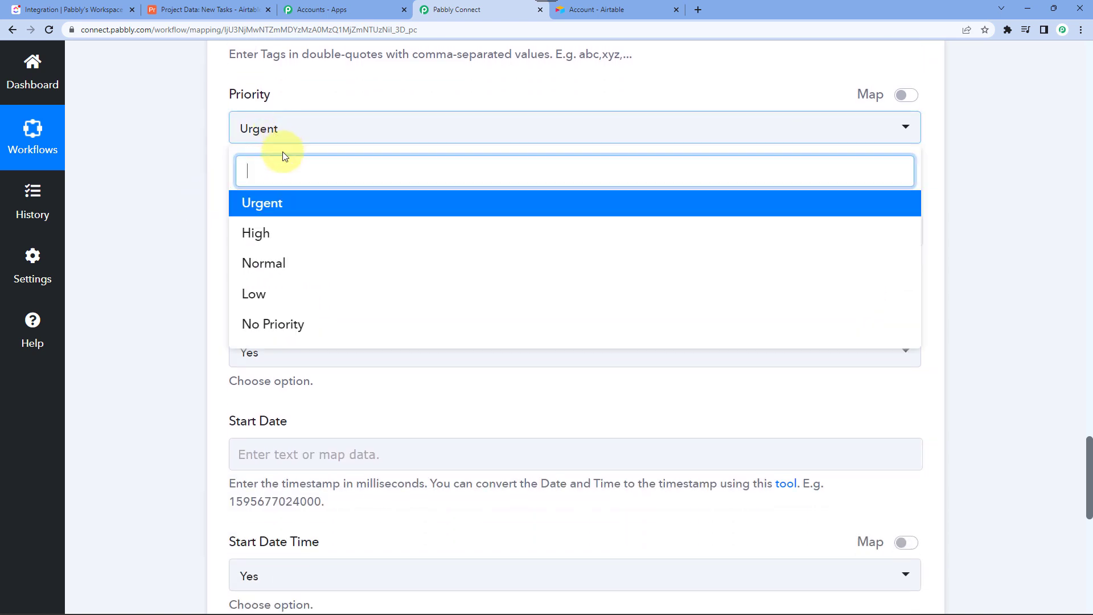
pyautogui.click(272, 263)
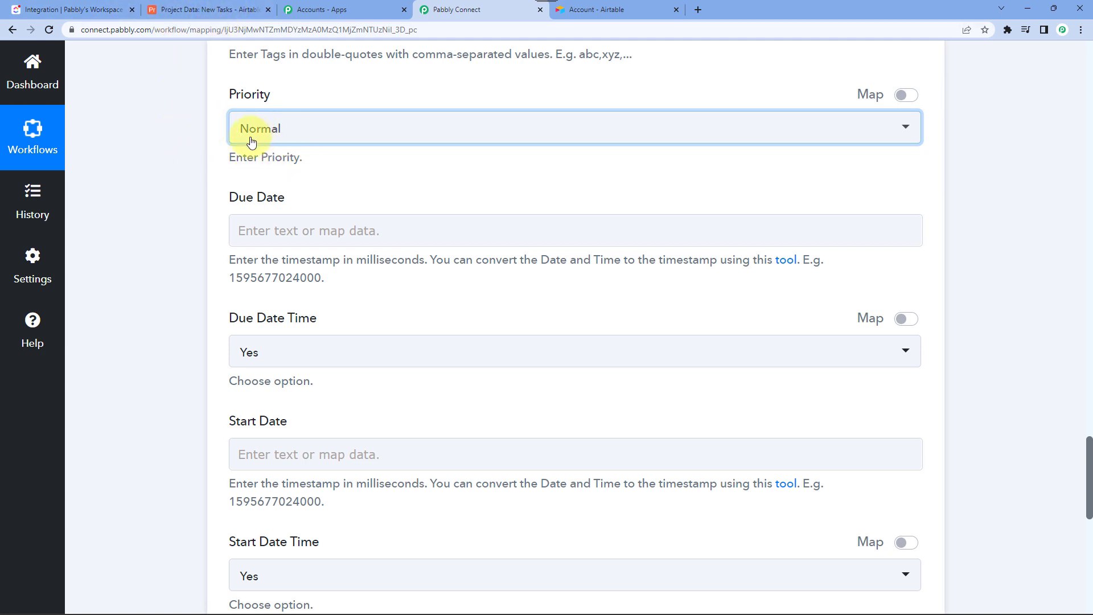
pyautogui.scroll(-2, 200, 144)
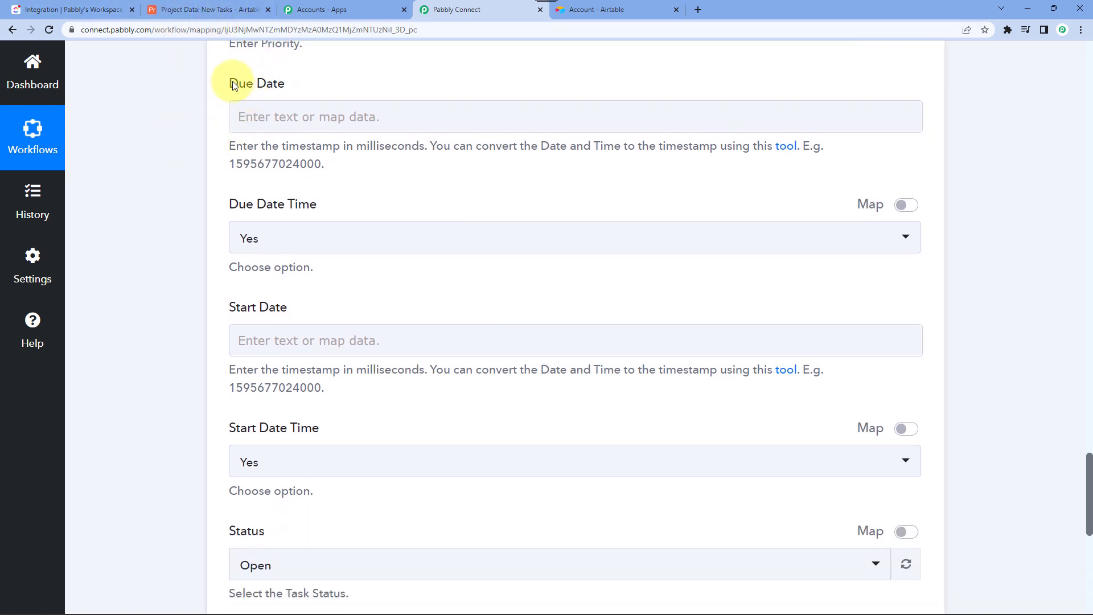
# Examine the ClickUp task's Due Date and Start Date fields and the timestamp format they require
pyautogui.moveTo(230, 84); pyautogui.dragTo(305, 81)
pyautogui.moveTo(235, 308); pyautogui.dragTo(310, 309)
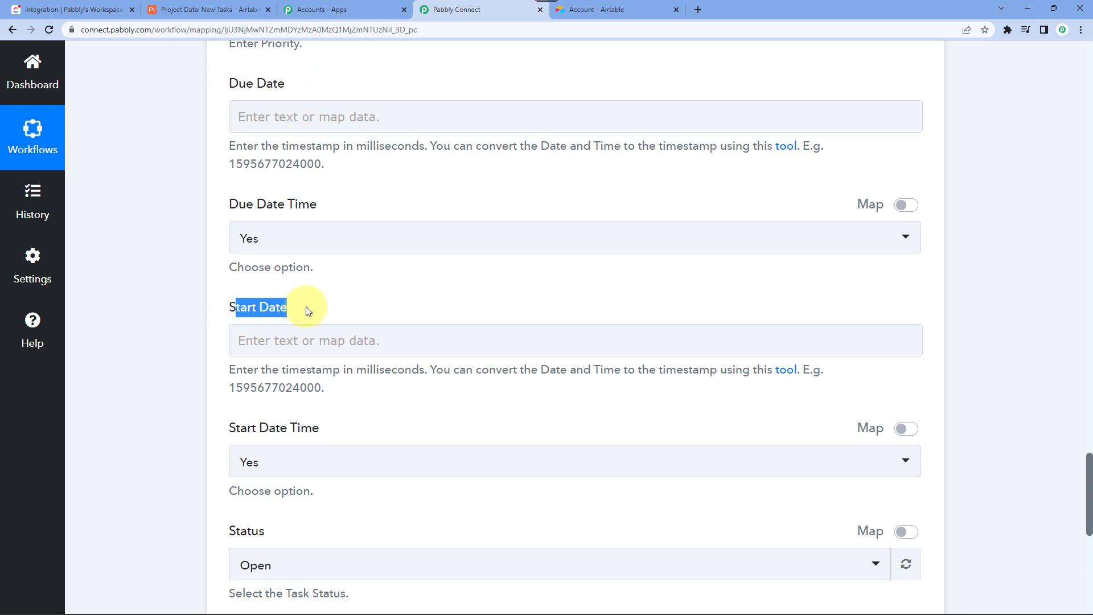
pyautogui.click(401, 305)
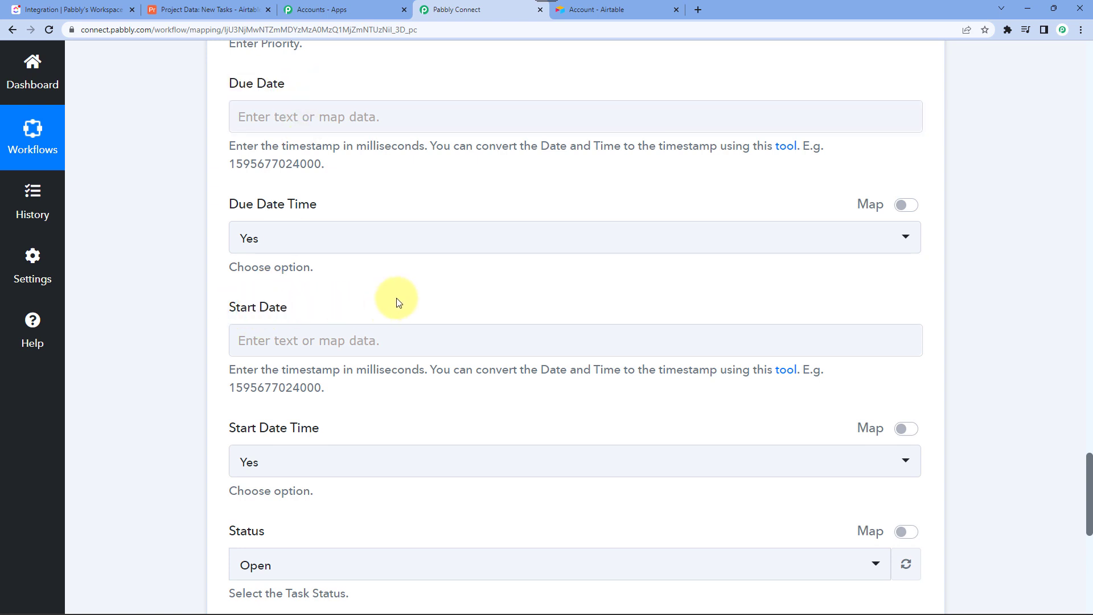
pyautogui.scroll(2, 398, 303)
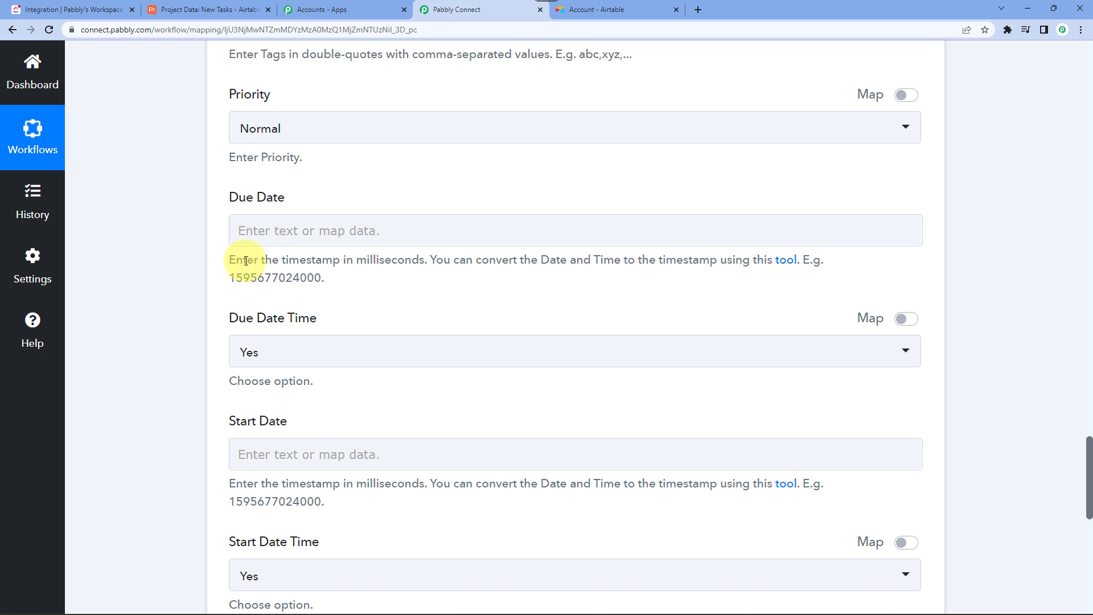
pyautogui.moveTo(246, 261); pyautogui.dragTo(383, 261)
pyautogui.click(387, 262)
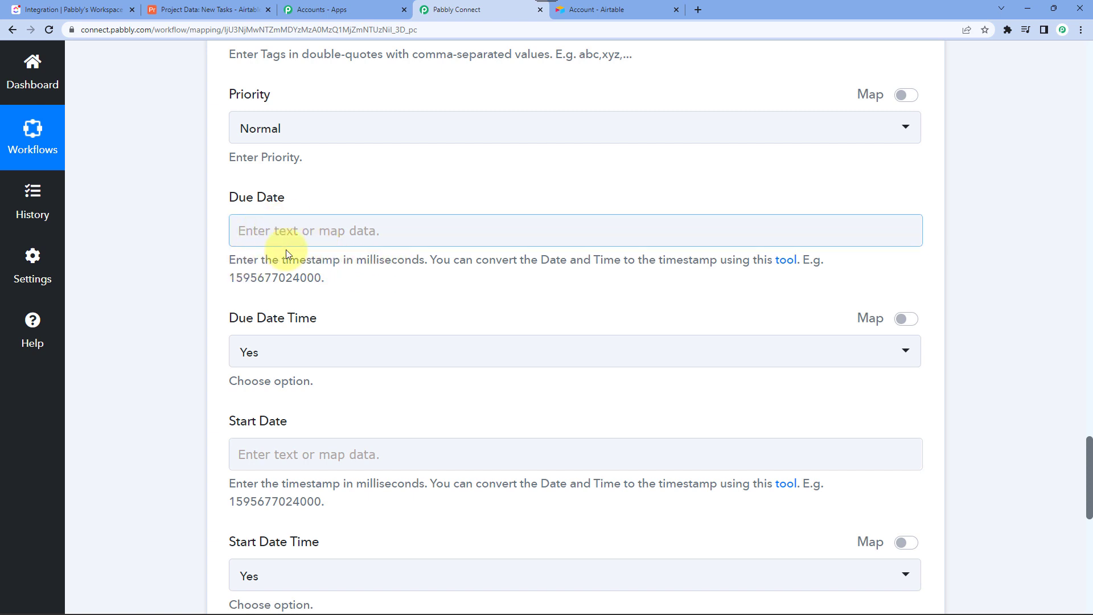
pyautogui.moveTo(321, 278); pyautogui.dragTo(224, 277)
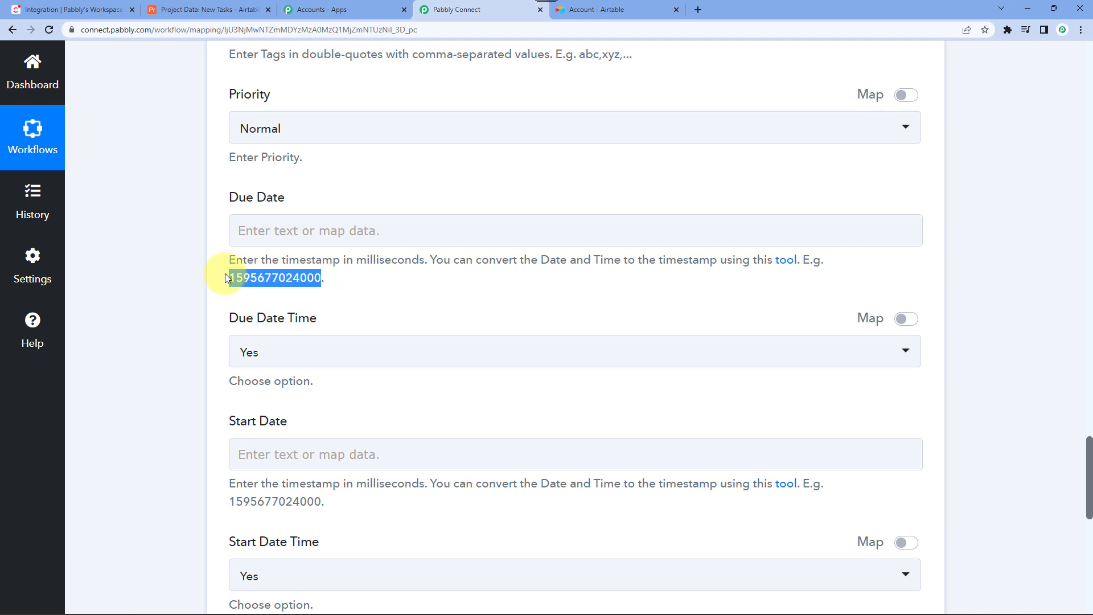
# Examine the date and time format of Fields Start Date & Time in the Airtable trigger's response
pyautogui.scroll(20, 167, 197)
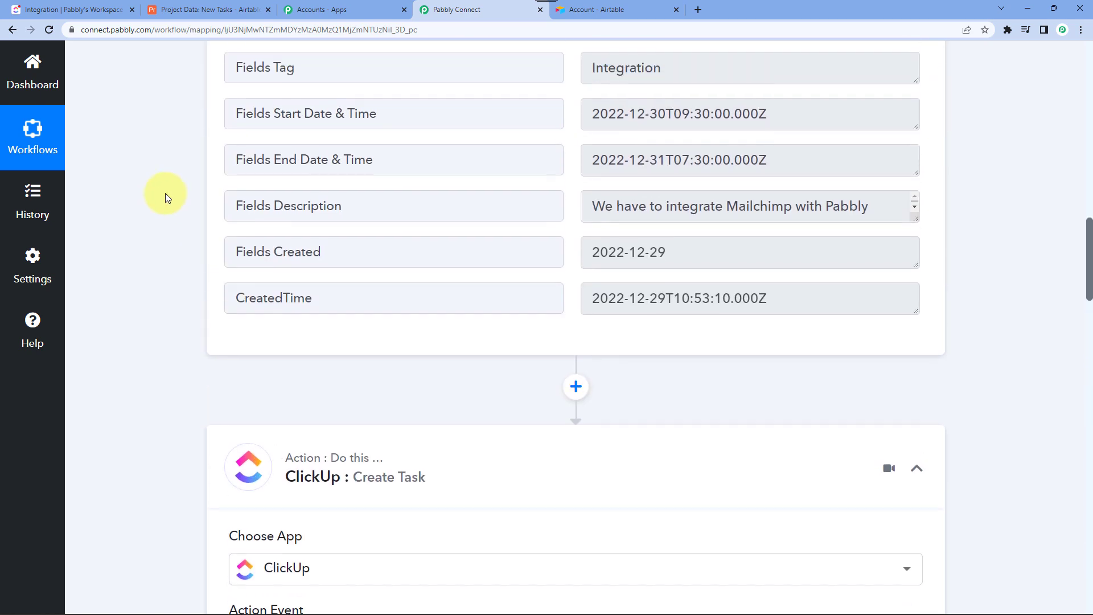
pyautogui.scroll(2, 165, 197)
pyautogui.click(615, 185)
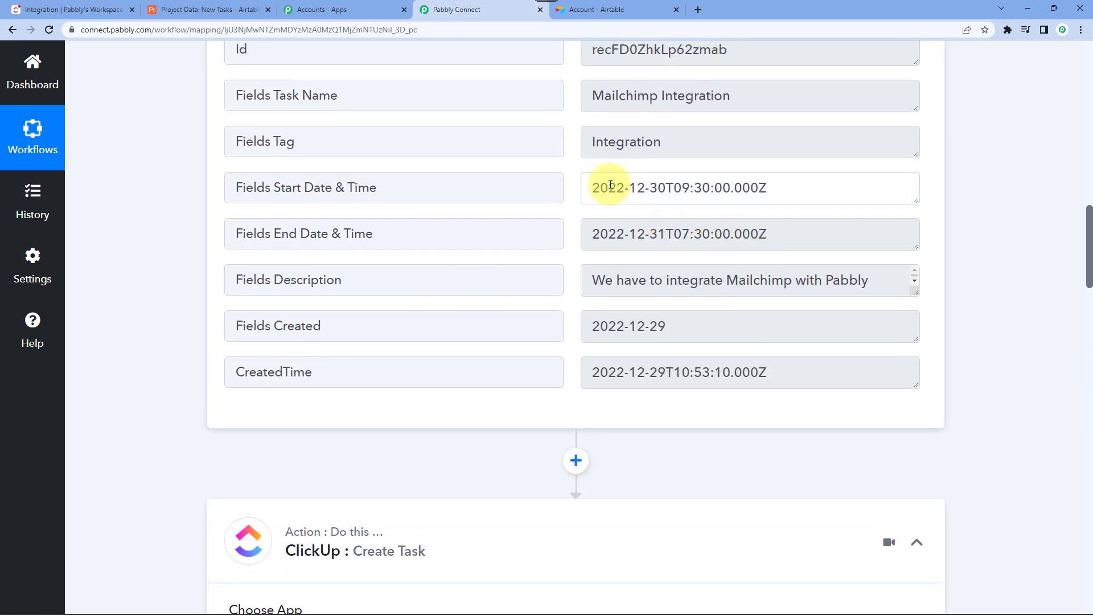
pyautogui.tripleClick(663, 195)
pyautogui.click(712, 194)
pyautogui.tripleClick(598, 188)
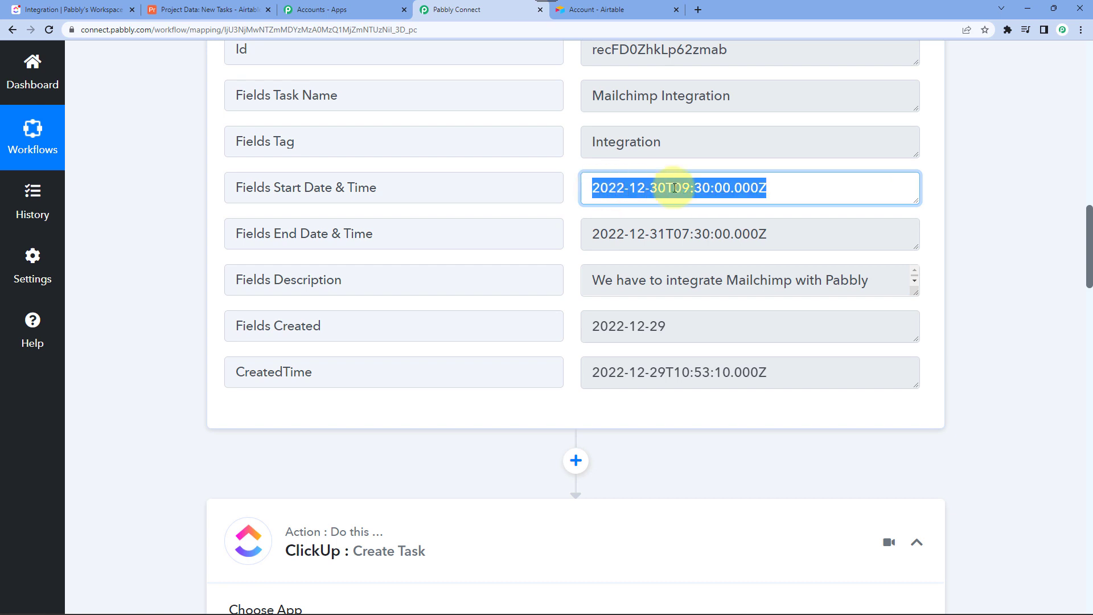
pyautogui.click(705, 188)
pyautogui.moveTo(675, 188); pyautogui.dragTo(702, 188)
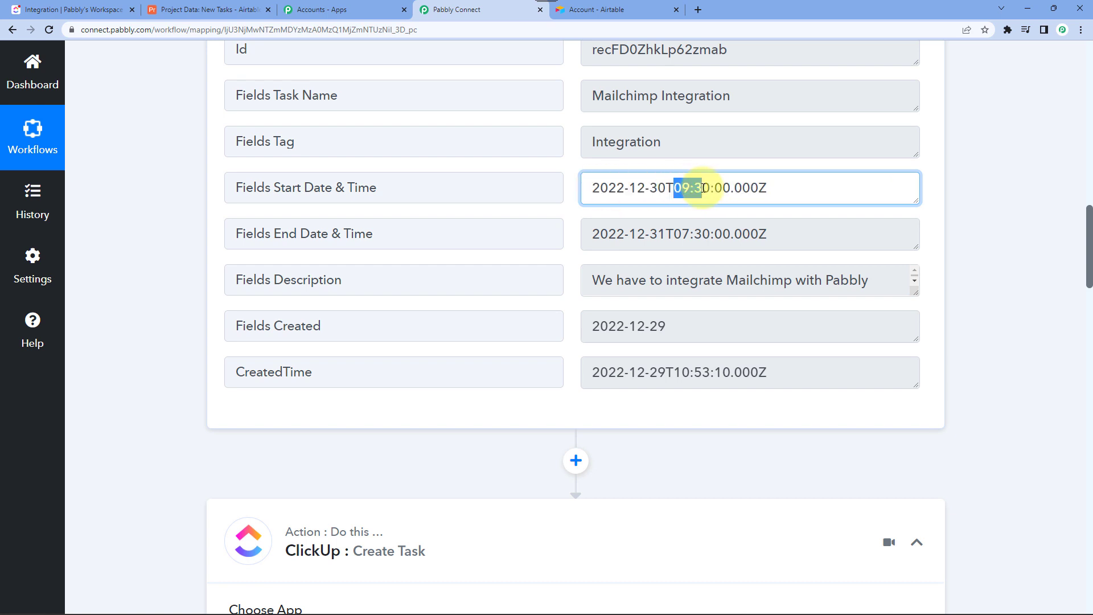
# Compare the task's Start Date & time in Airtable's New Tasks table with the value received in Pabbly Connect
pyautogui.click(215, 8)
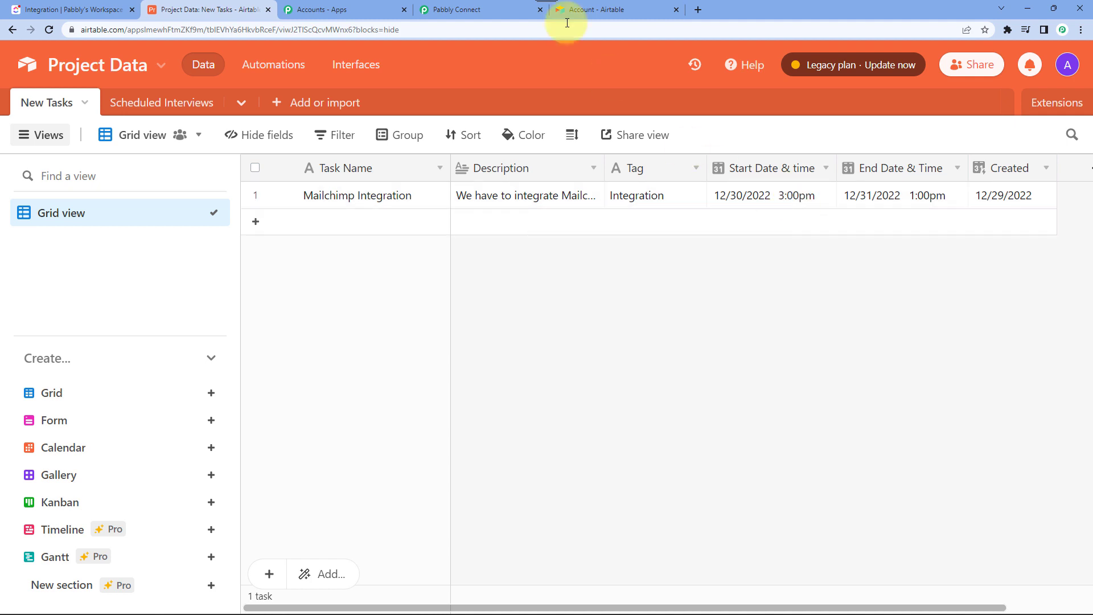
pyautogui.click(454, 8)
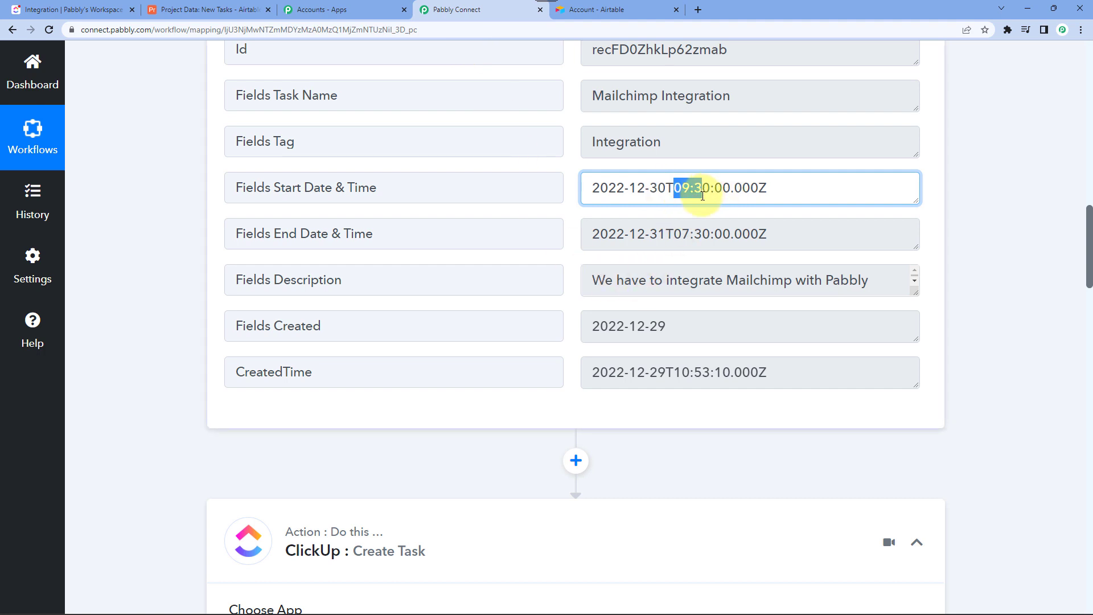
pyautogui.moveTo(781, 190); pyautogui.dragTo(483, 188)
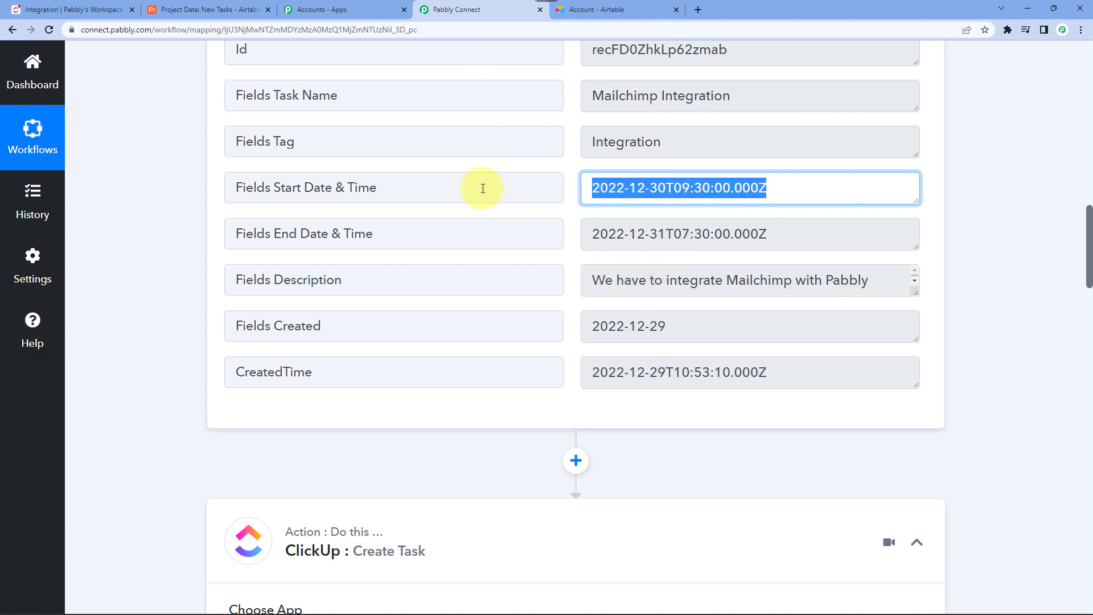
pyautogui.click(622, 194)
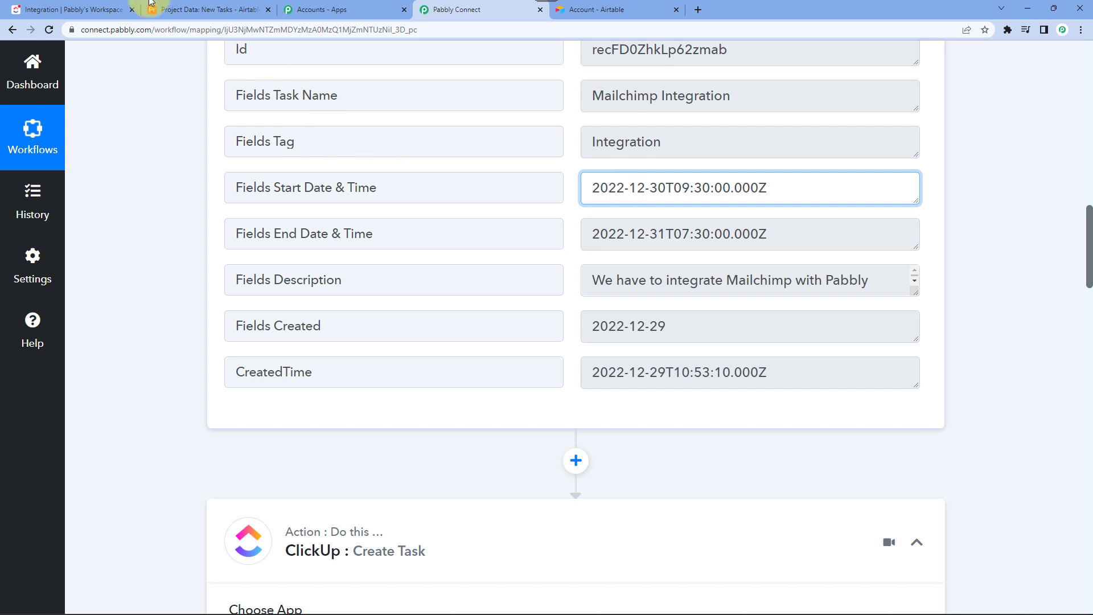
pyautogui.click(188, 9)
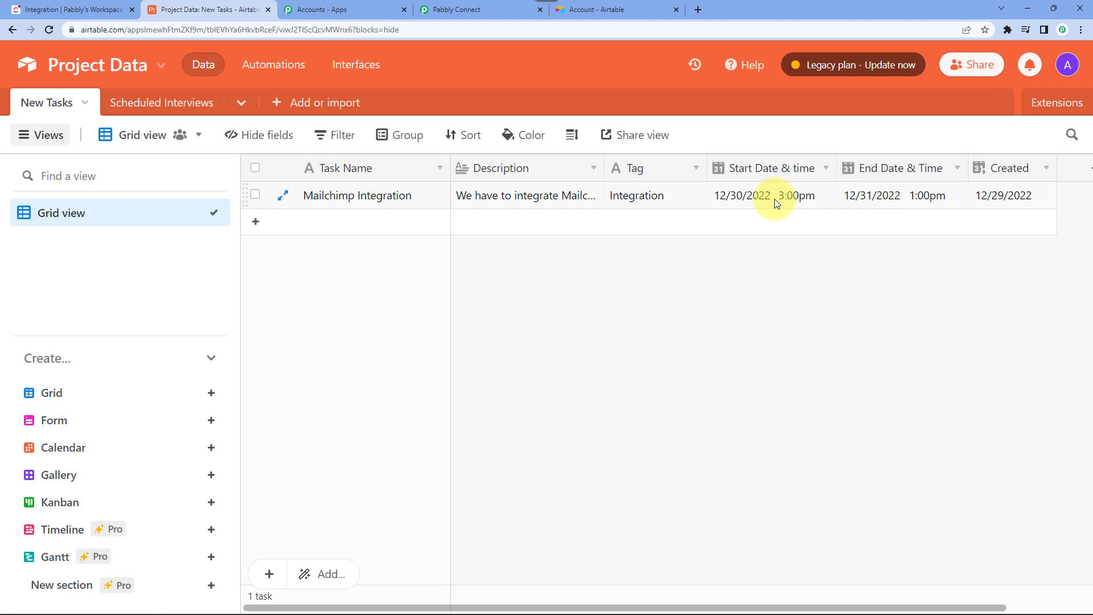
pyautogui.click(487, 7)
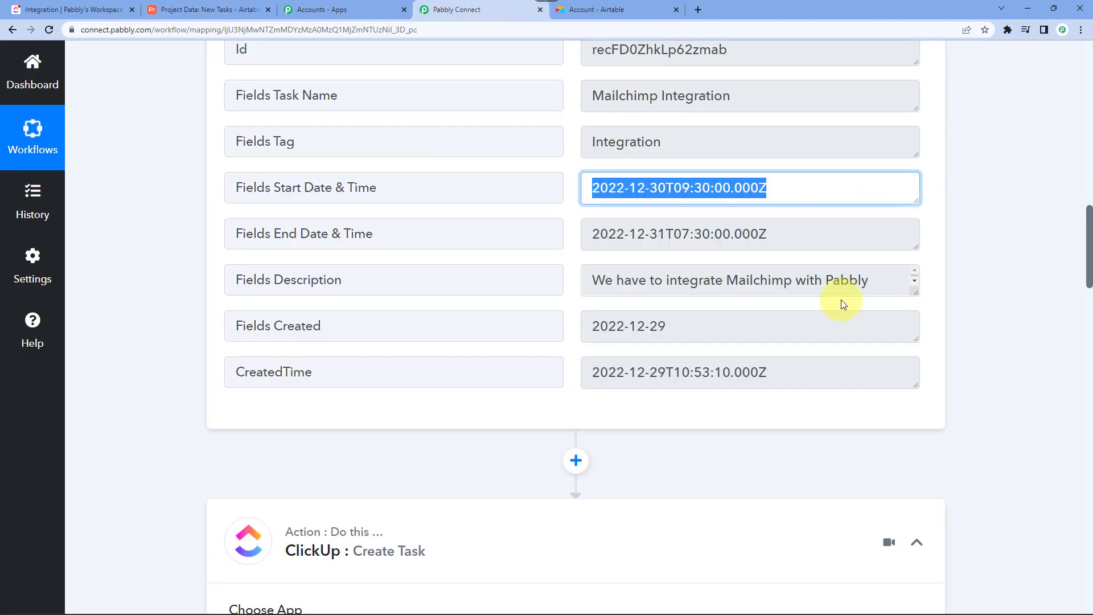
pyautogui.click(753, 195)
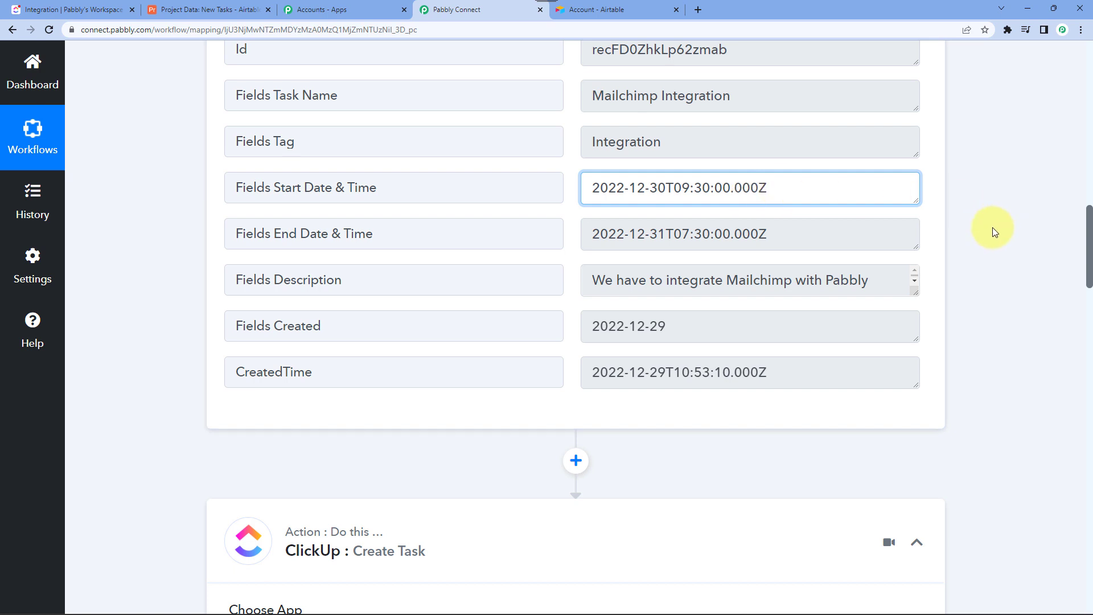
# Add a Date/Time Formatter action between the Airtable trigger and the ClickUp Create Task action
pyautogui.scroll(-3, 995, 232)
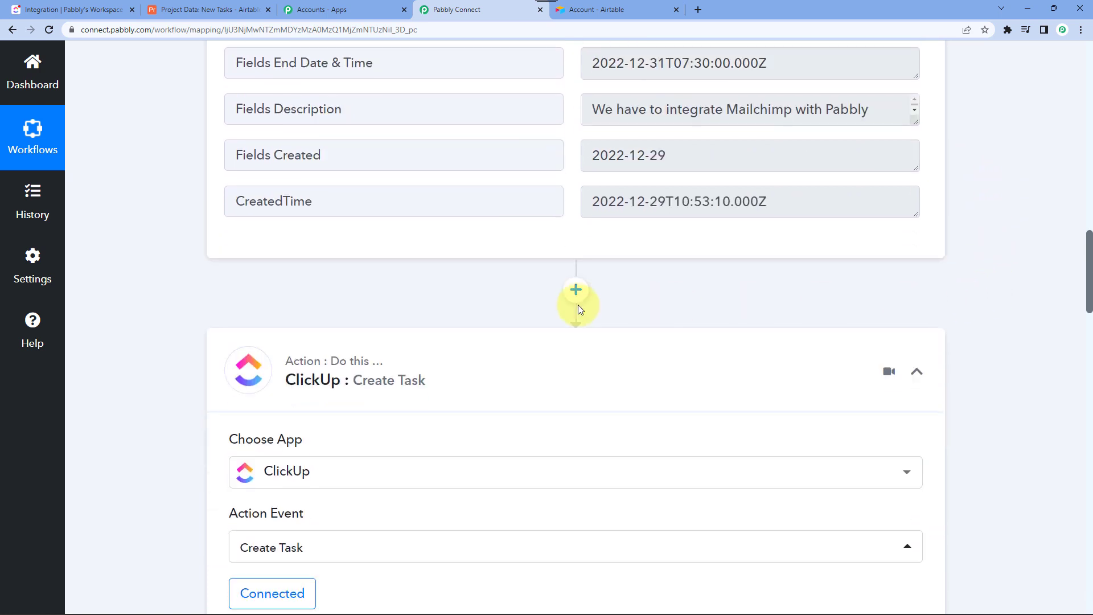
pyautogui.click(576, 289)
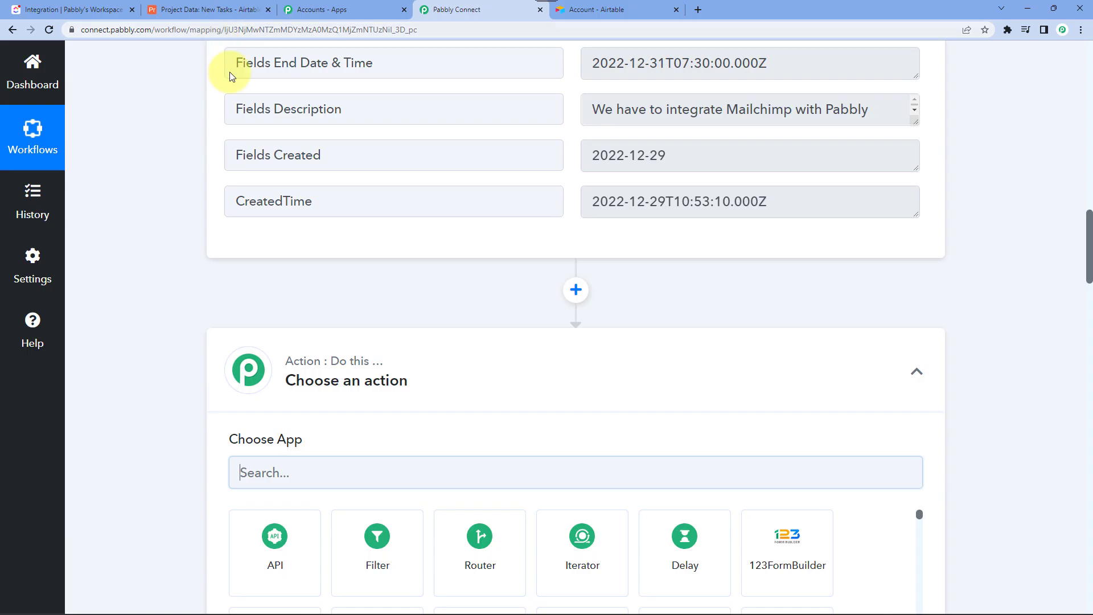
pyautogui.scroll(-2, 289, 204)
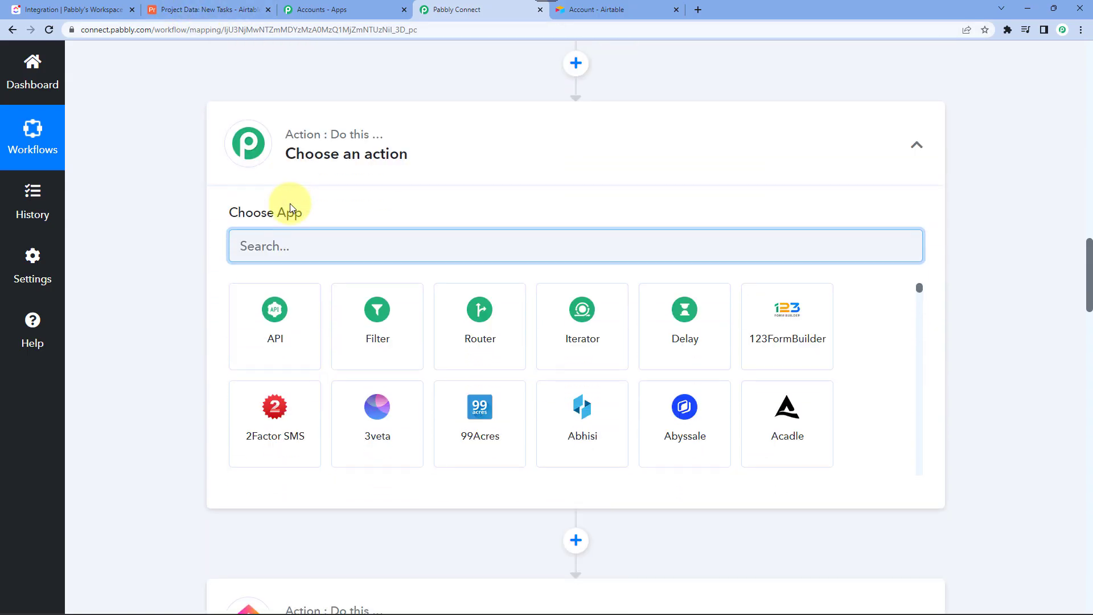
pyautogui.write('date')
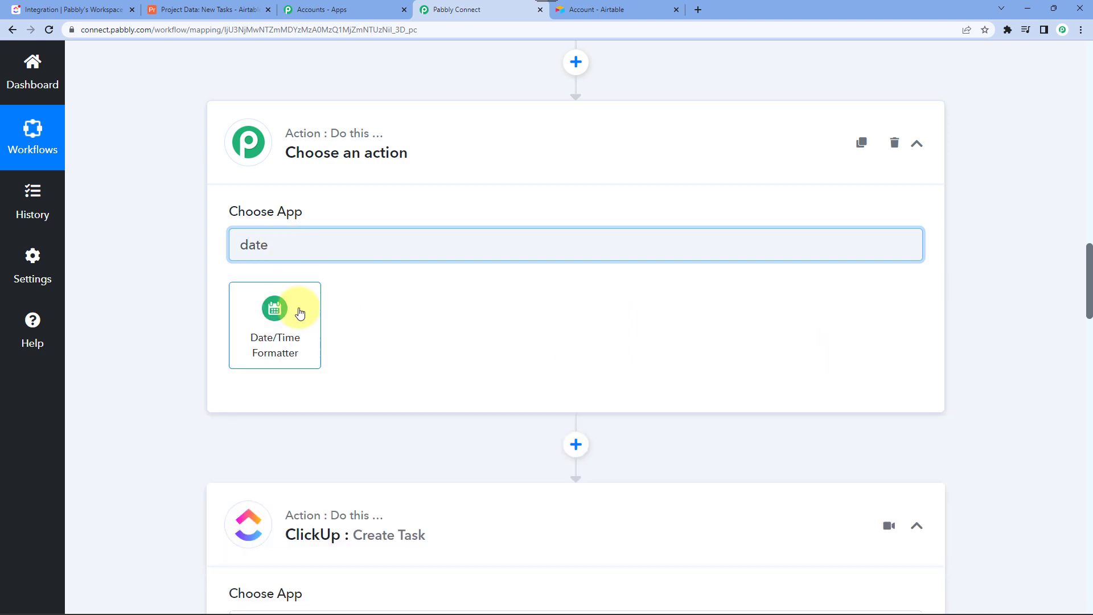
pyautogui.click(297, 310)
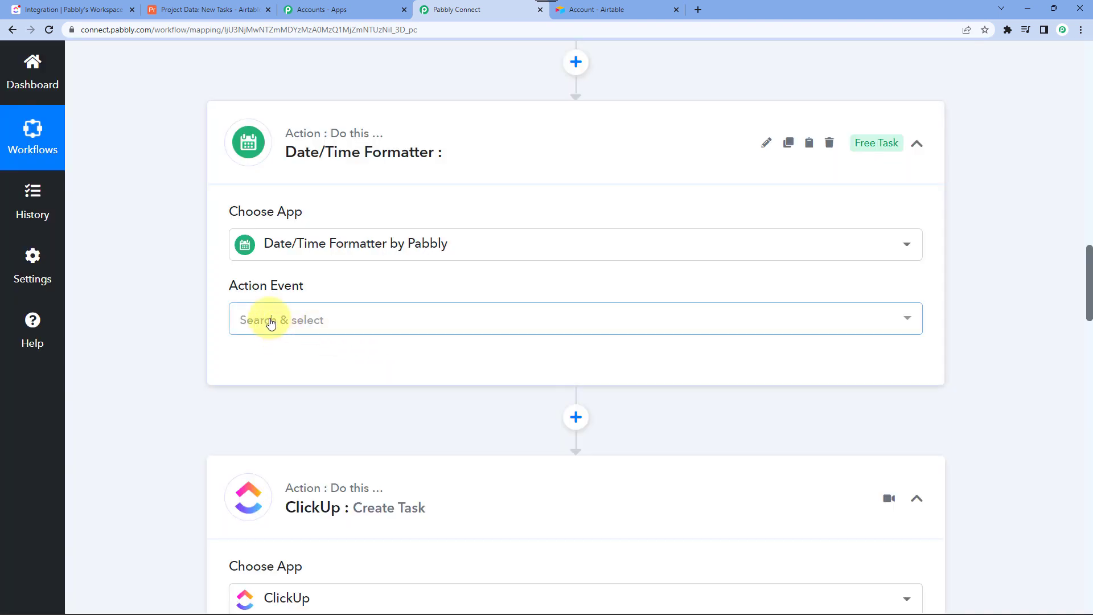
# Set the formatter's action event to Format Date with Time Zone and connect it
pyautogui.click(271, 322)
pyautogui.scroll(-1, 148, 299)
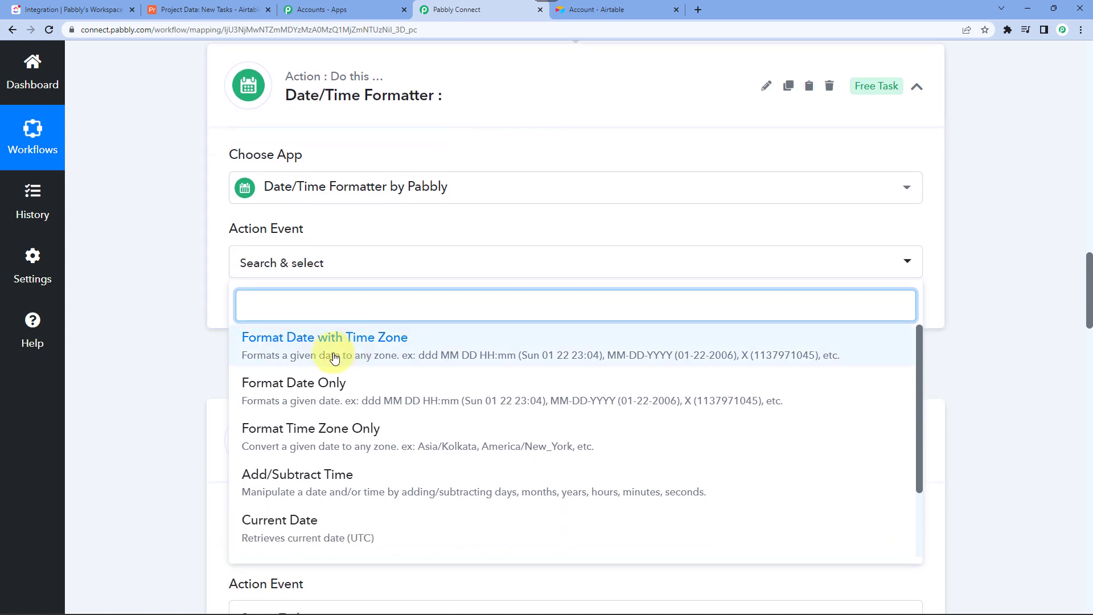
pyautogui.click(352, 349)
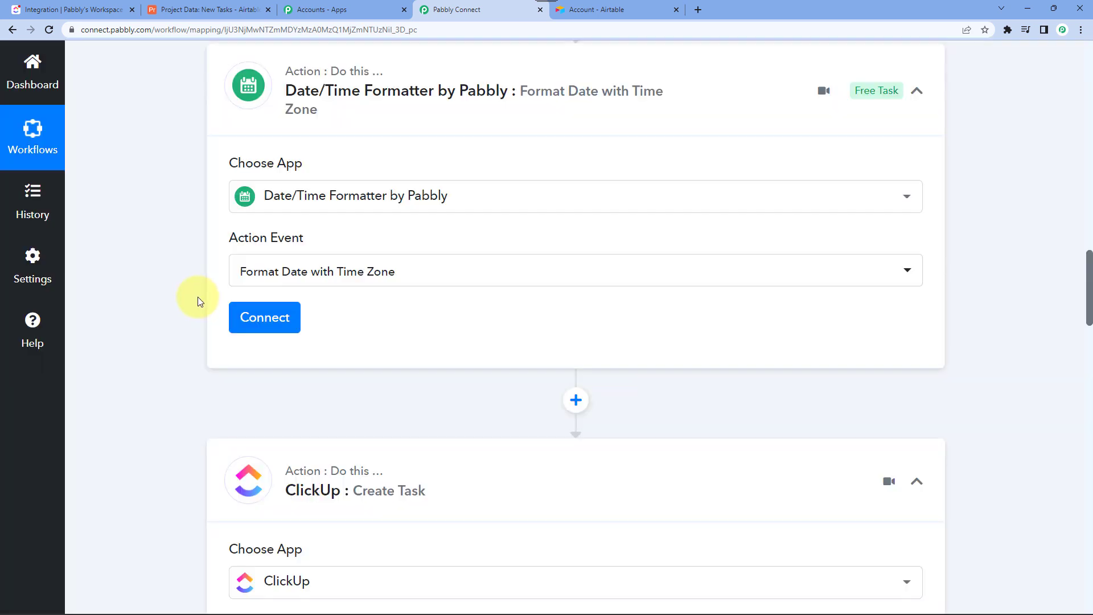
pyautogui.click(271, 326)
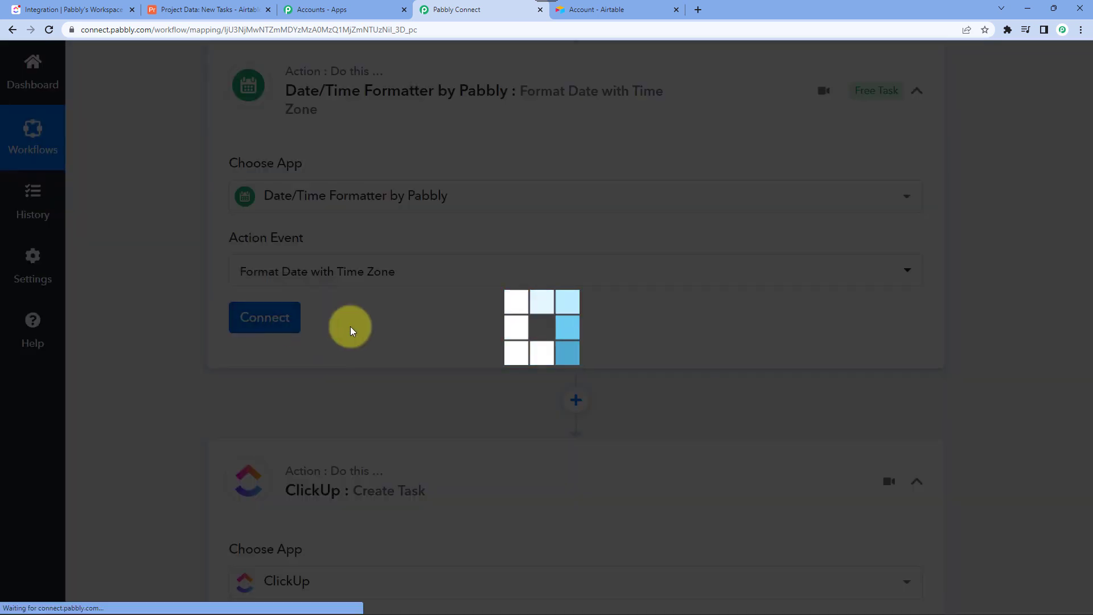
# Map the formatter's Date to Fields Start Date & Time from the Airtable new record
pyautogui.scroll(-4, 352, 330)
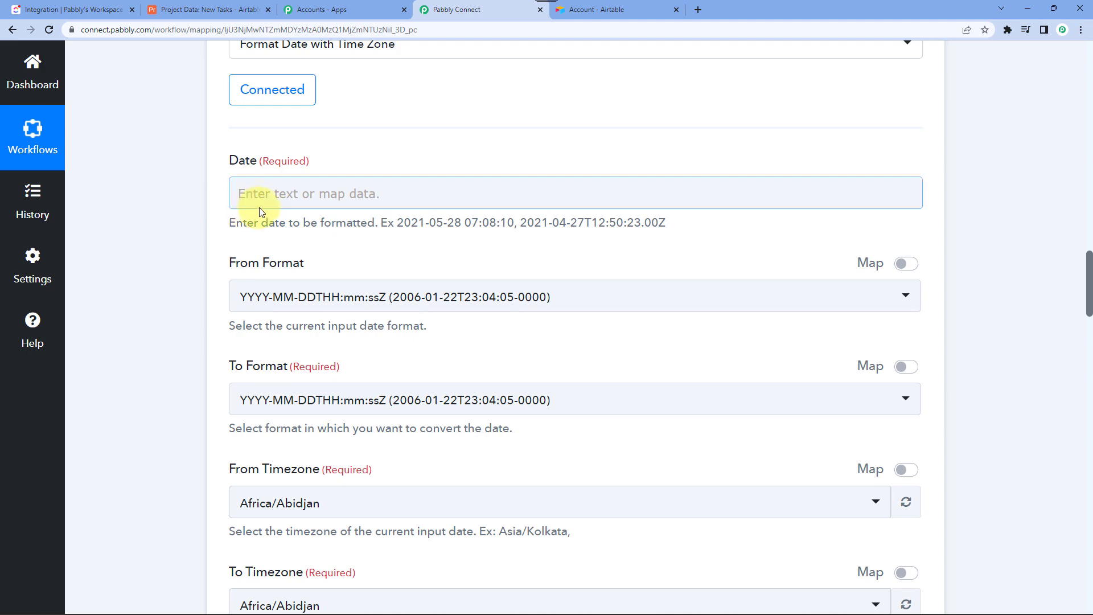
pyautogui.click(269, 195)
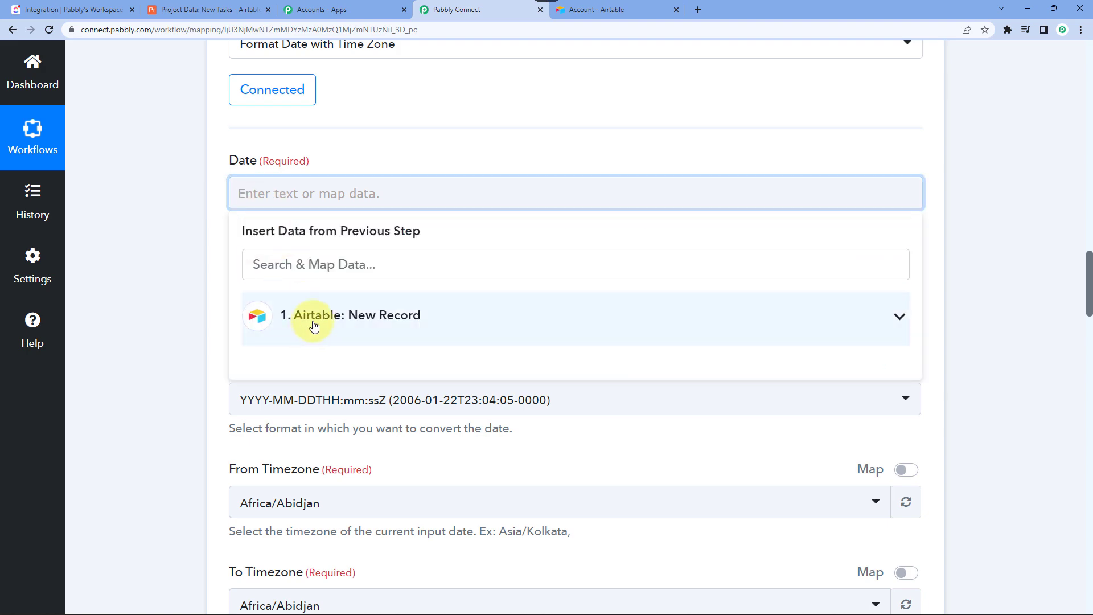
pyautogui.click(314, 326)
pyautogui.scroll(-3, 167, 308)
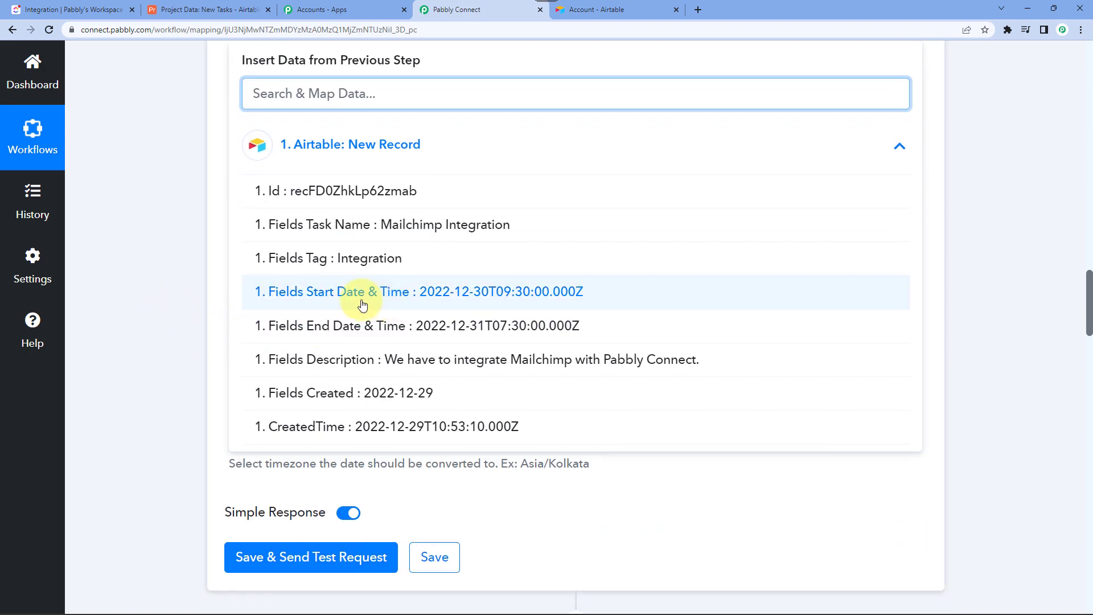
pyautogui.click(430, 296)
pyautogui.click(190, 122)
pyautogui.scroll(4, 199, 142)
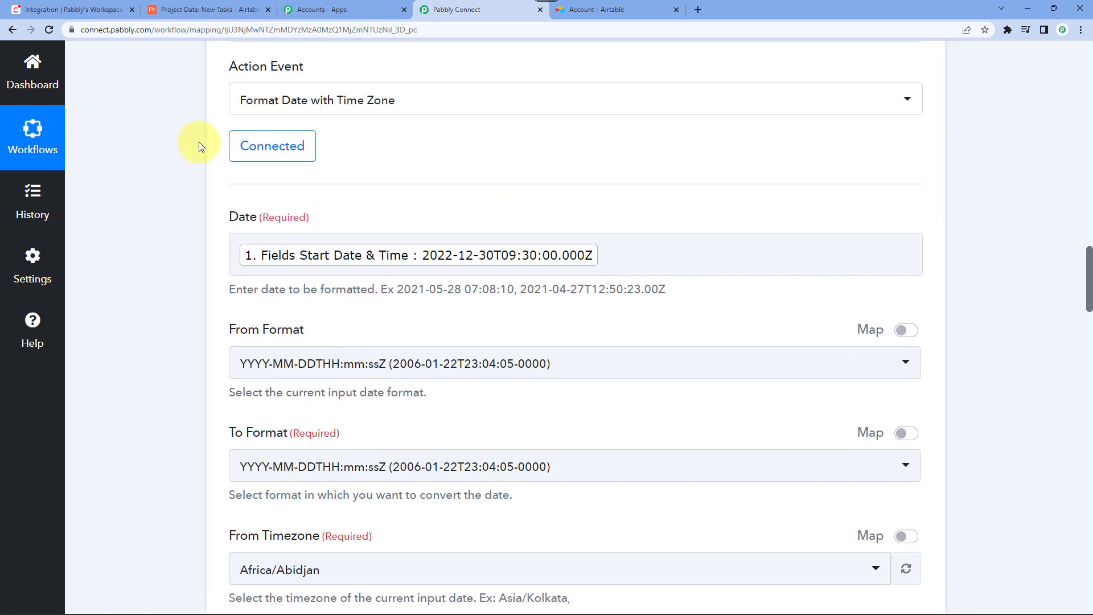
# Set the formatter's To Format to Timestamp in Millisecond
pyautogui.scroll(-2, 310, 342)
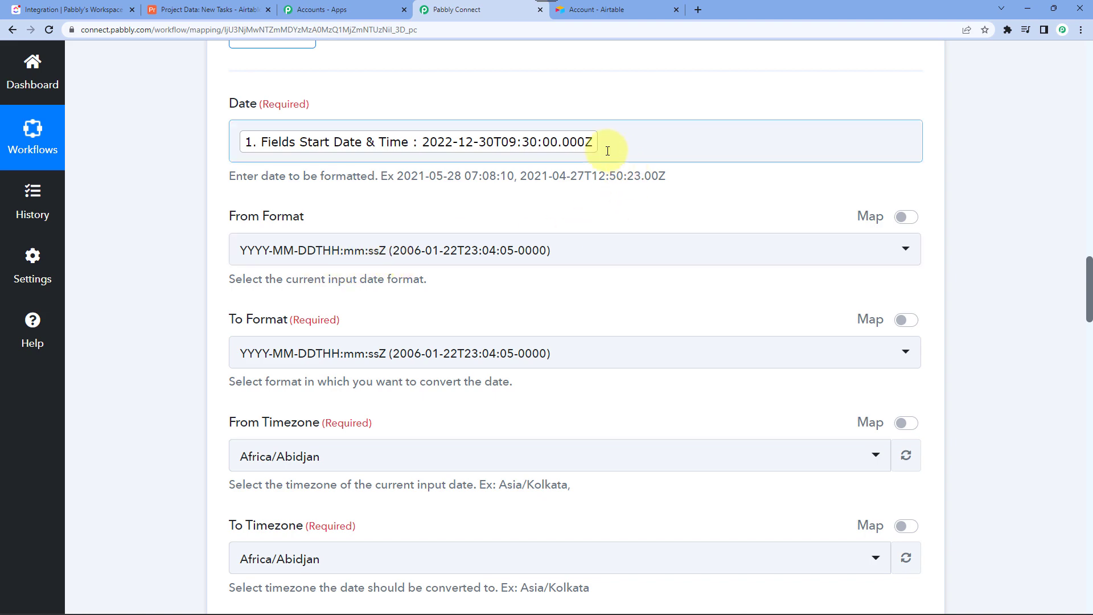
pyautogui.scroll(-2, 220, 262)
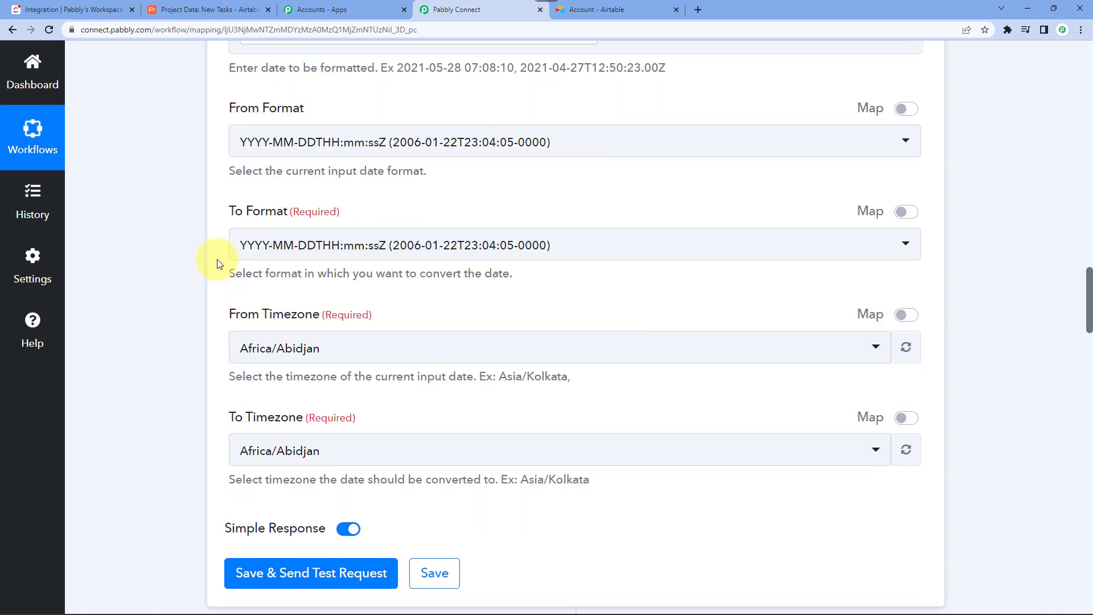
pyautogui.click(287, 246)
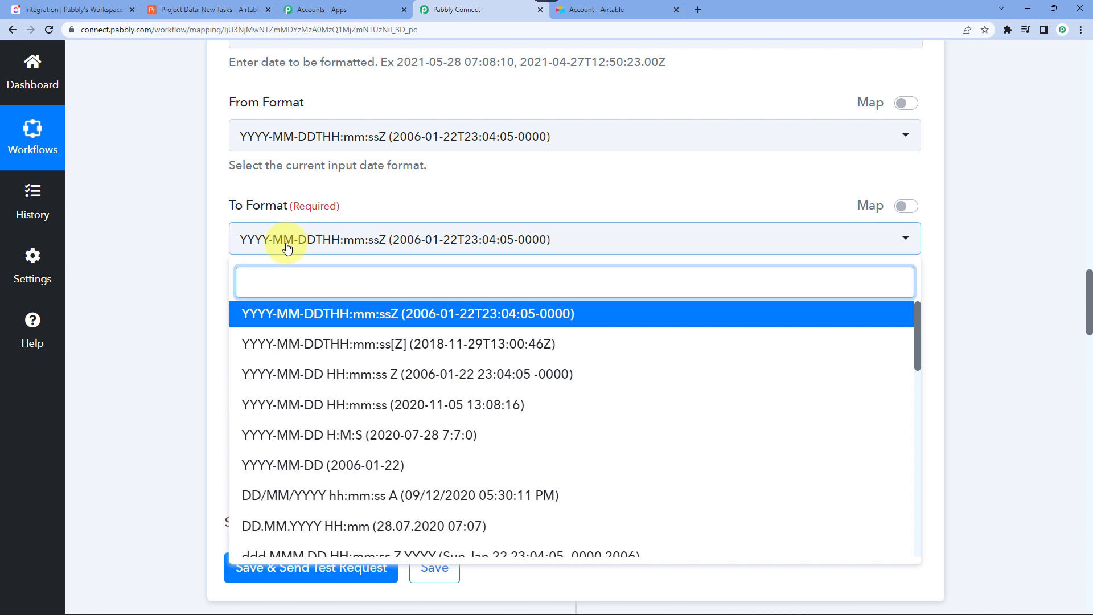
pyautogui.scroll(-10, 349, 405)
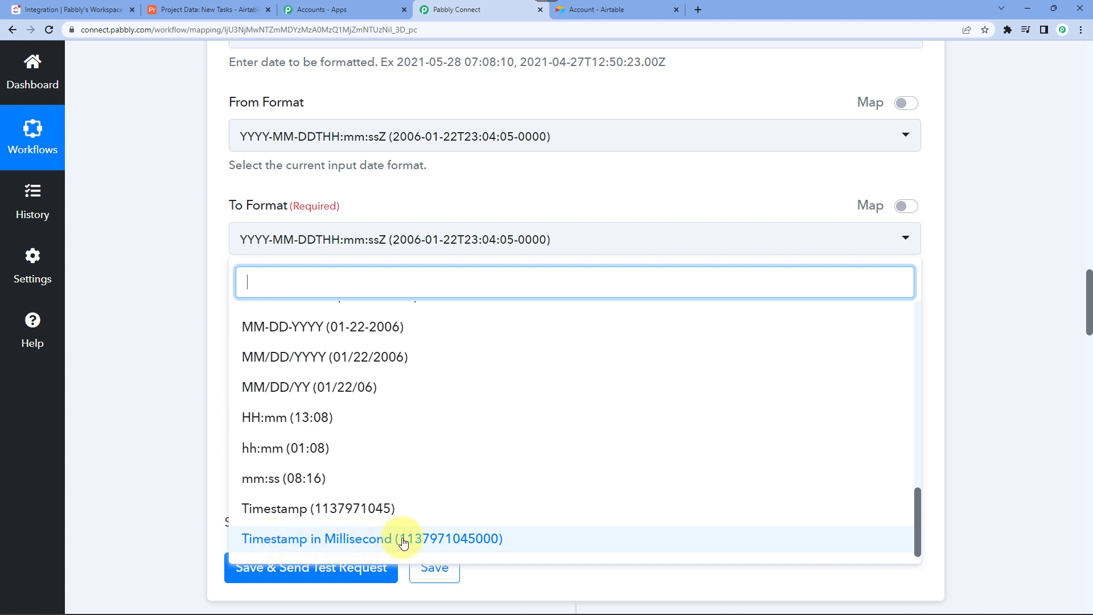
pyautogui.click(454, 542)
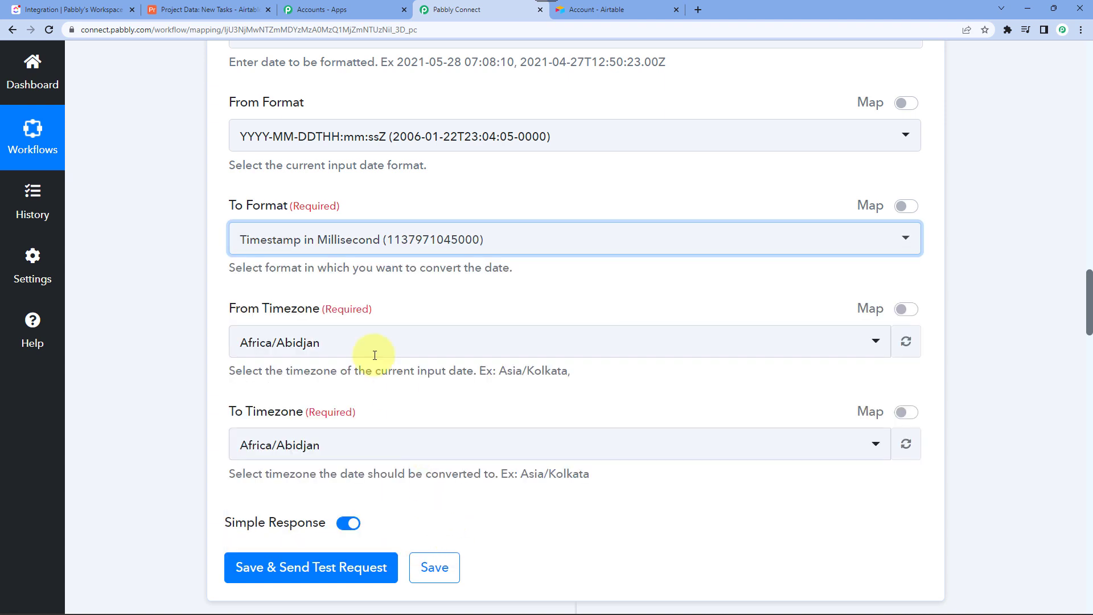
# Set the From Timezone of the start date formatter to Etc/UTC
pyautogui.scroll(-2, 196, 269)
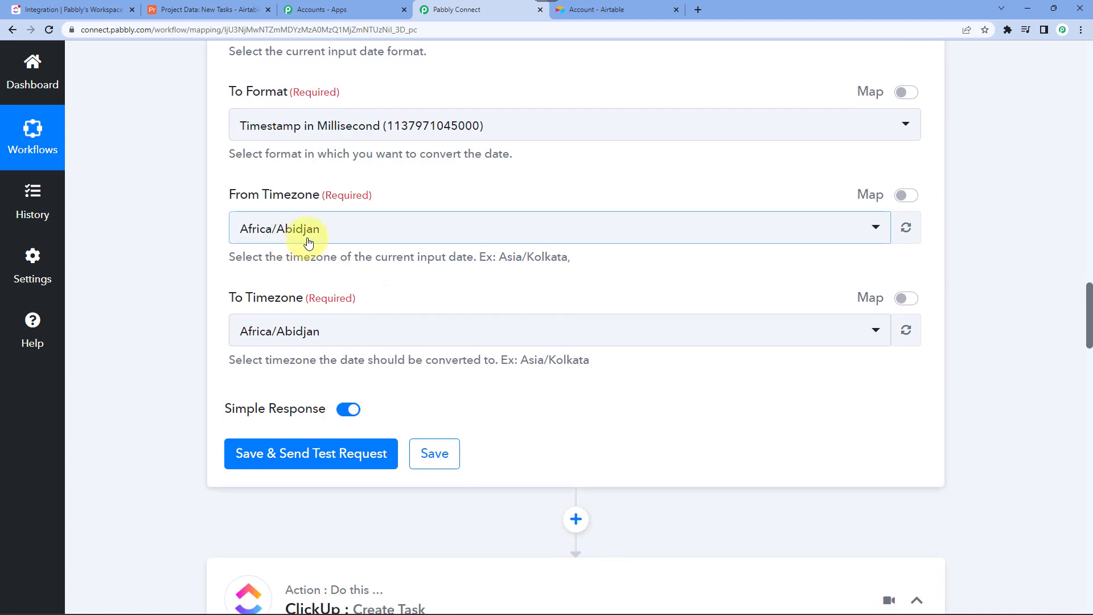
pyautogui.click(303, 240)
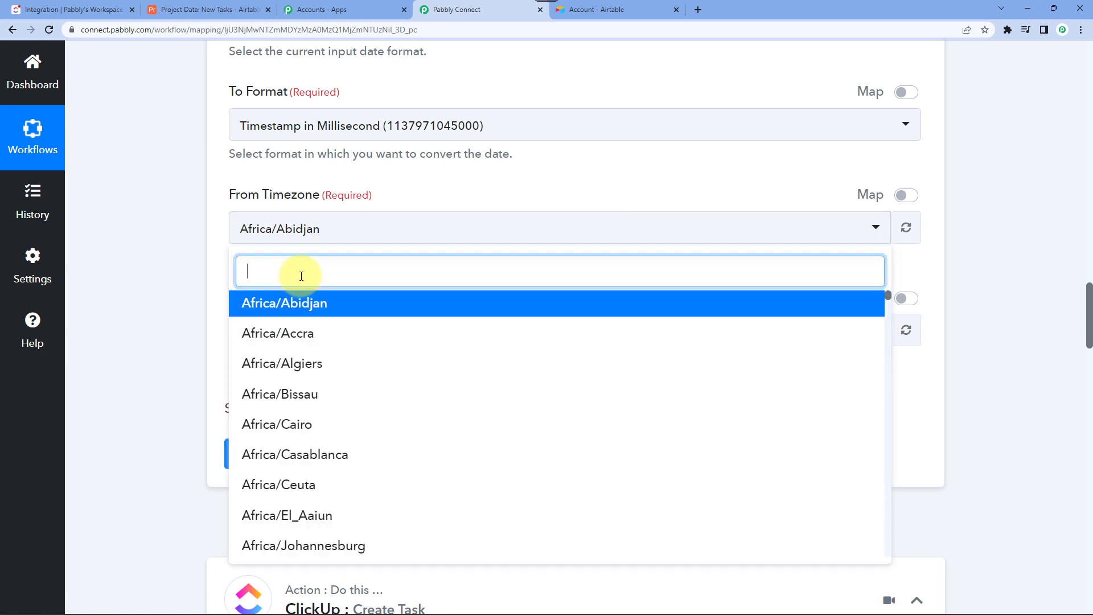
pyautogui.write('utc')
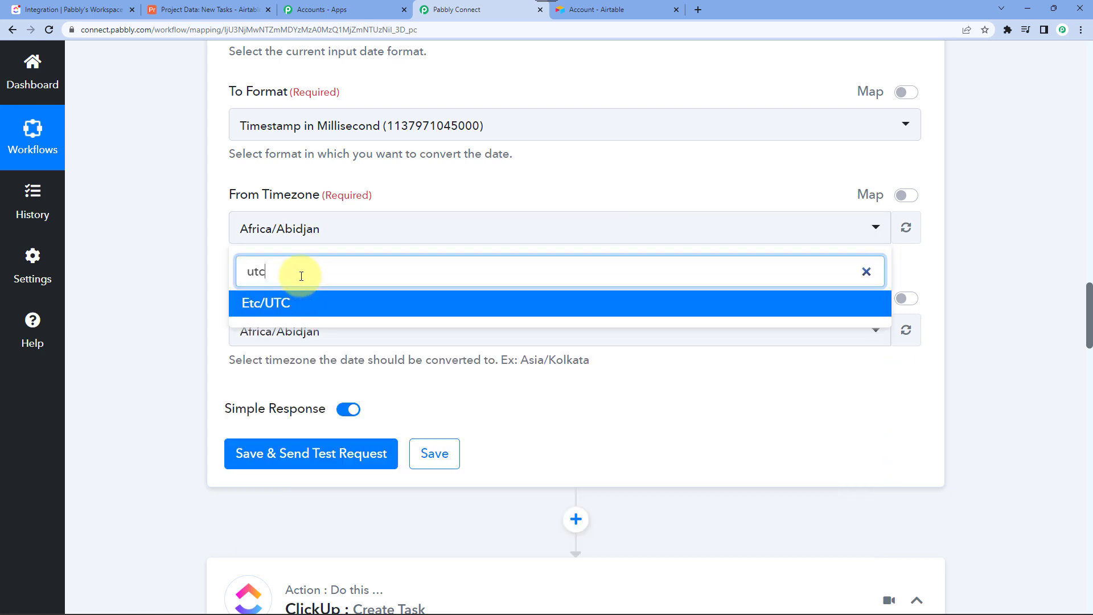
pyautogui.click(276, 303)
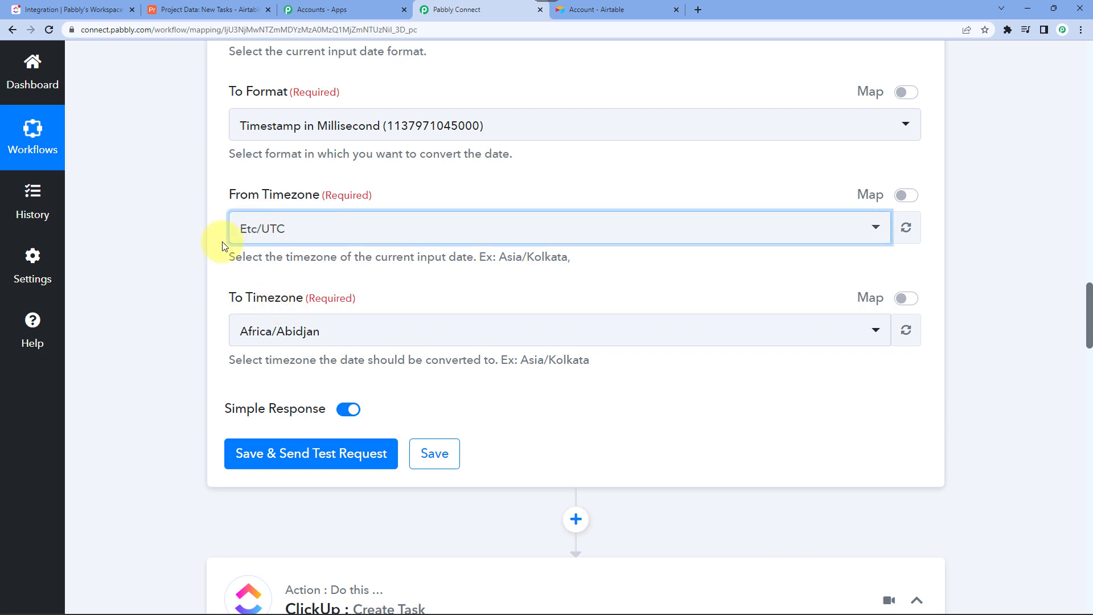
# Set the start date formatter's To Timezone to Asia/Kolkata
pyautogui.click(271, 337)
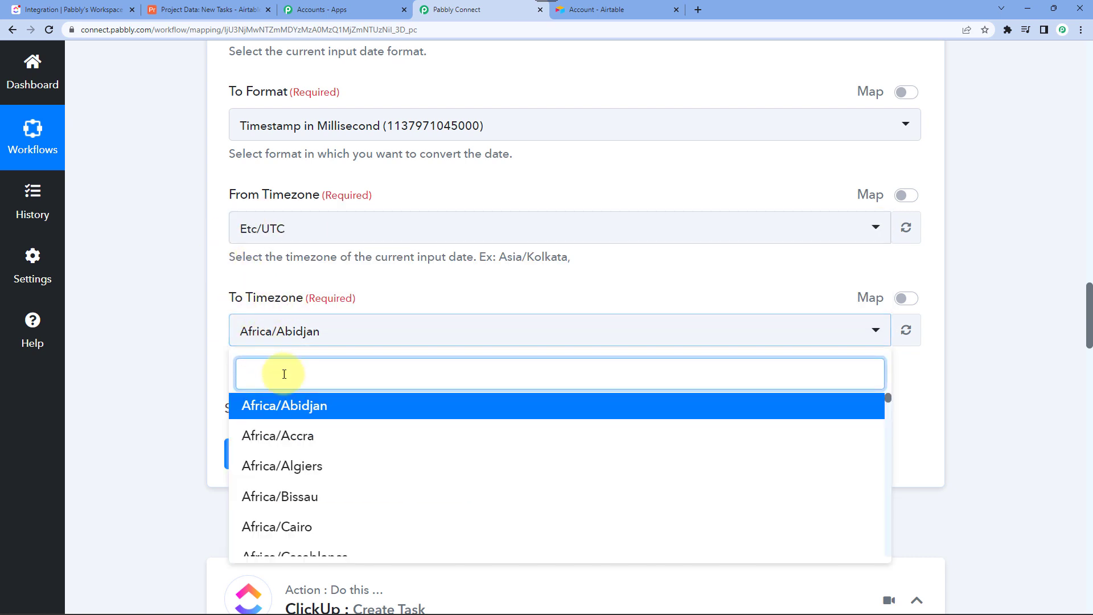
pyautogui.write('asia')
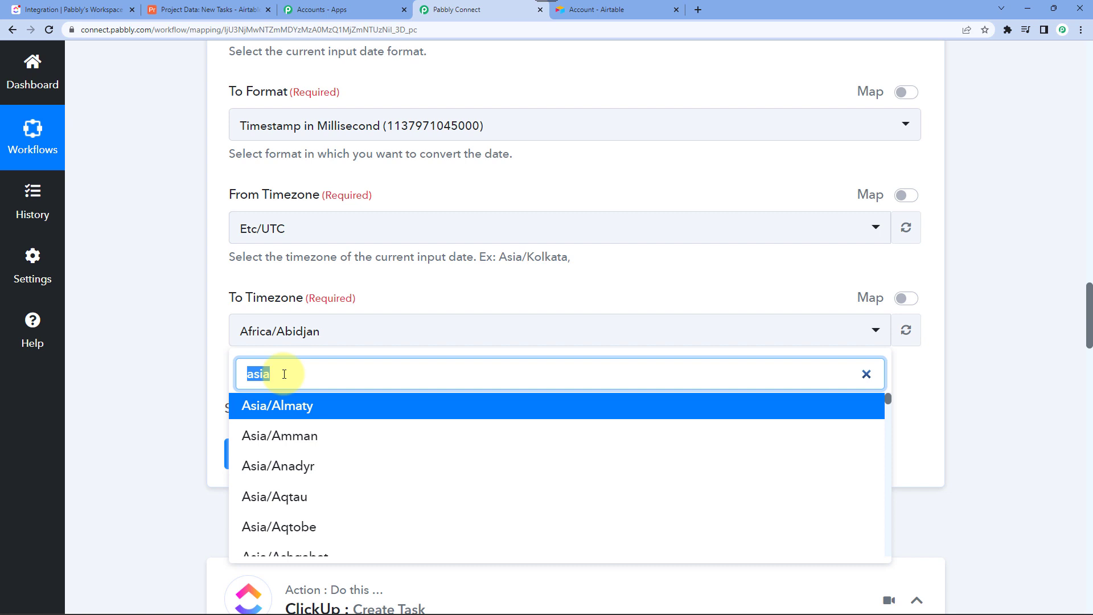
pyautogui.press('BackSpace')
pyautogui.write('kol')
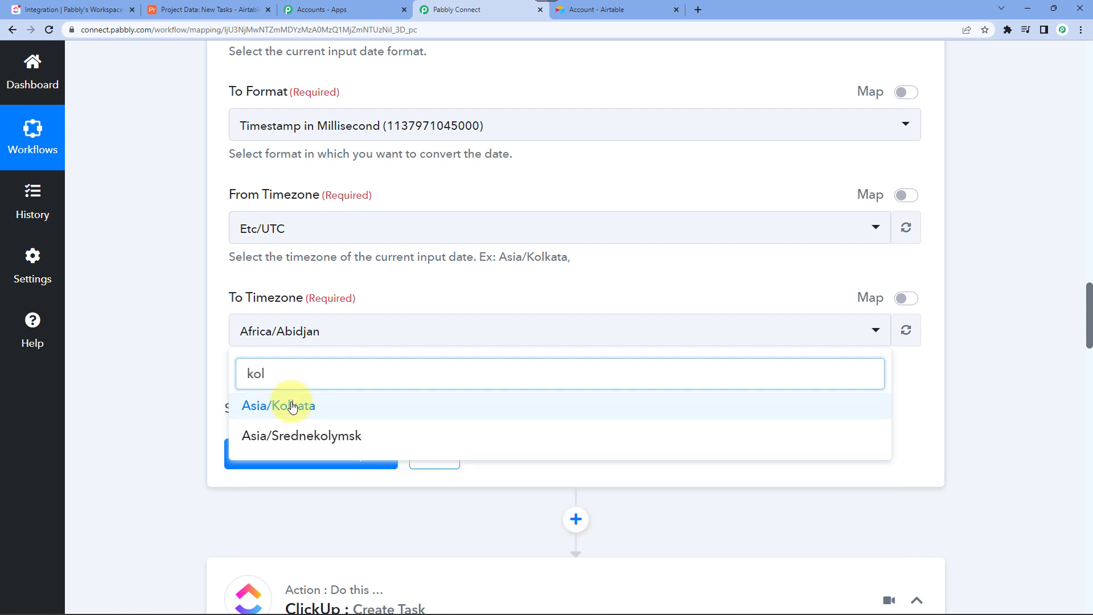
pyautogui.click(277, 403)
# Save the start date formatter, send its test request and check the returned timestamp
pyautogui.click(283, 463)
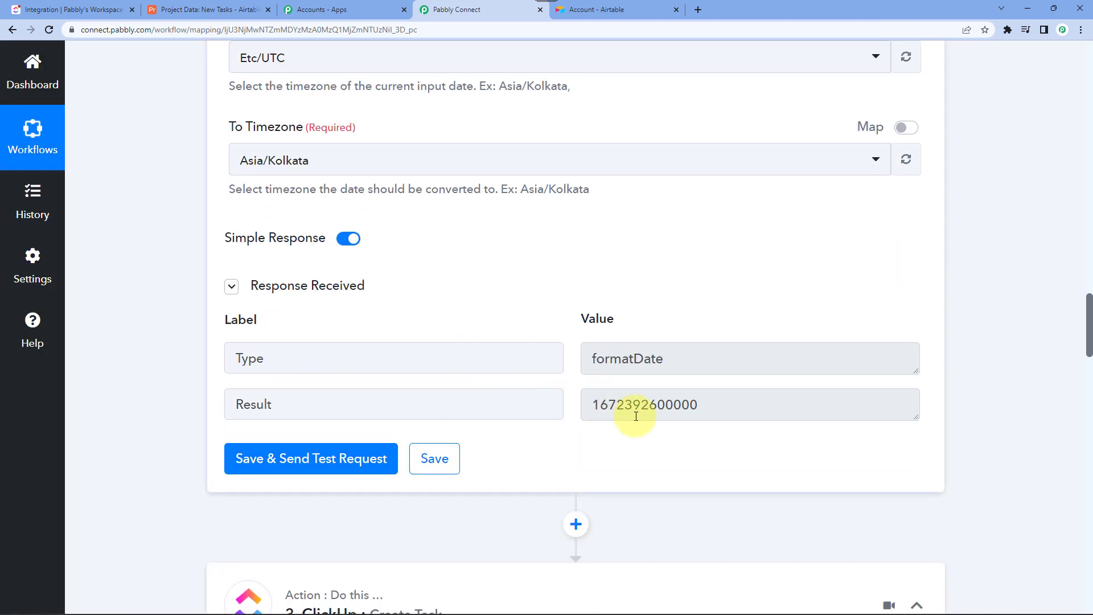
pyautogui.doubleClick(640, 405)
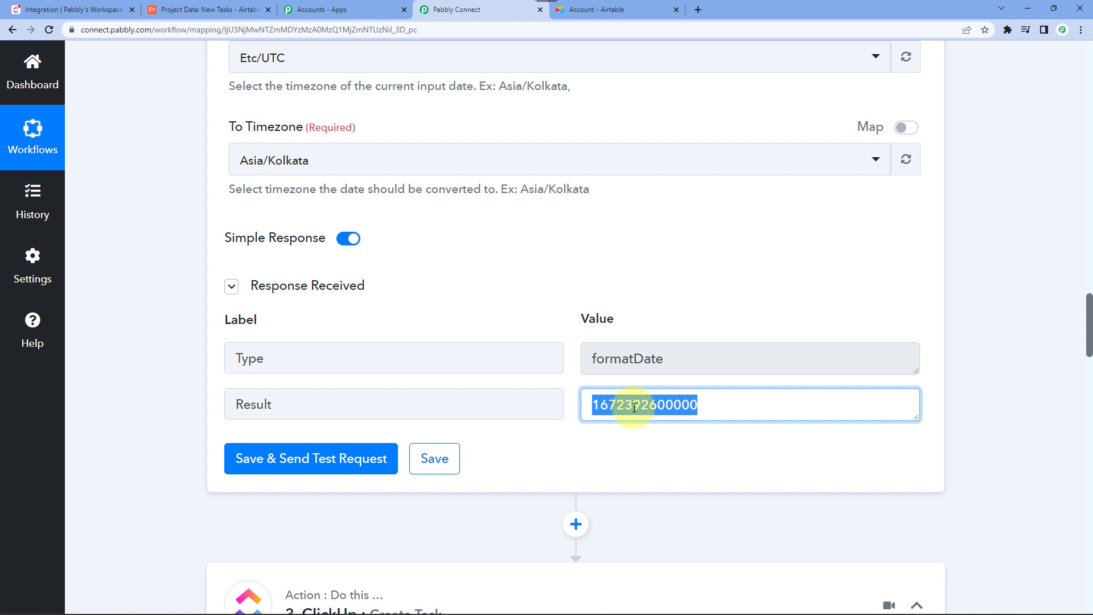
pyautogui.doubleClick(637, 405)
pyautogui.doubleClick(665, 405)
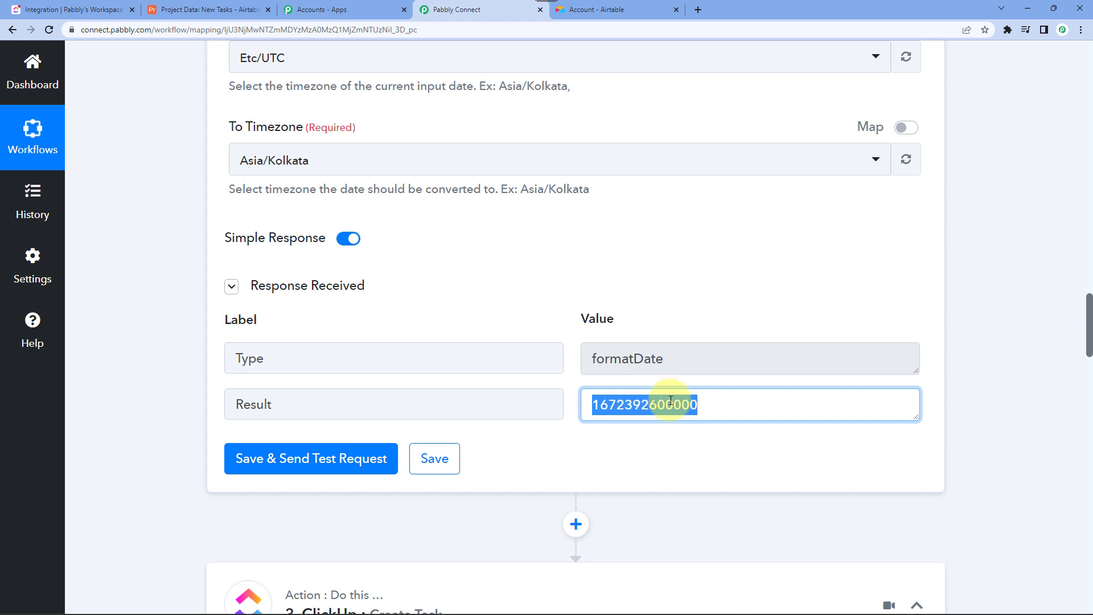
pyautogui.doubleClick(671, 402)
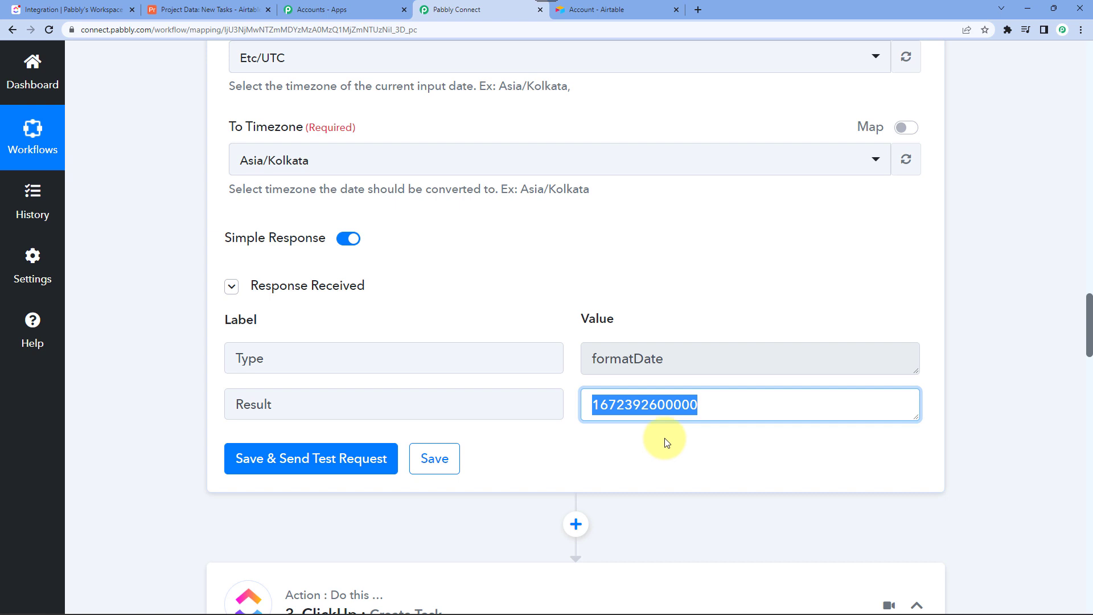
pyautogui.moveTo(706, 405); pyautogui.dragTo(585, 409)
pyautogui.click(651, 443)
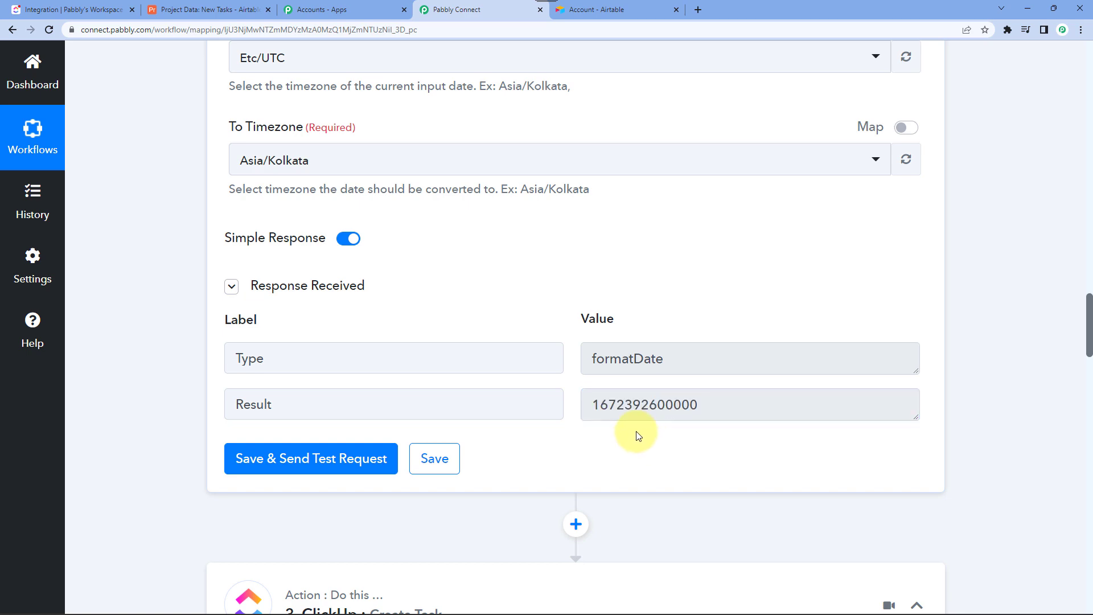
# Copy the Date/Time Formatter step and paste the duplicate directly below it in the workflow
pyautogui.scroll(7, 639, 436)
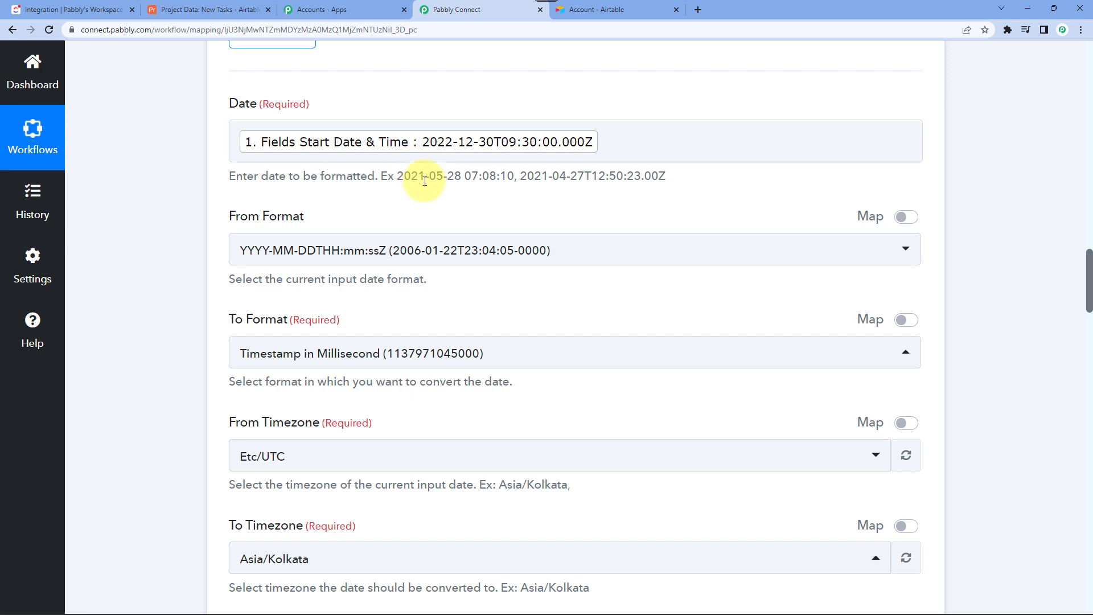
pyautogui.scroll(6, 426, 180)
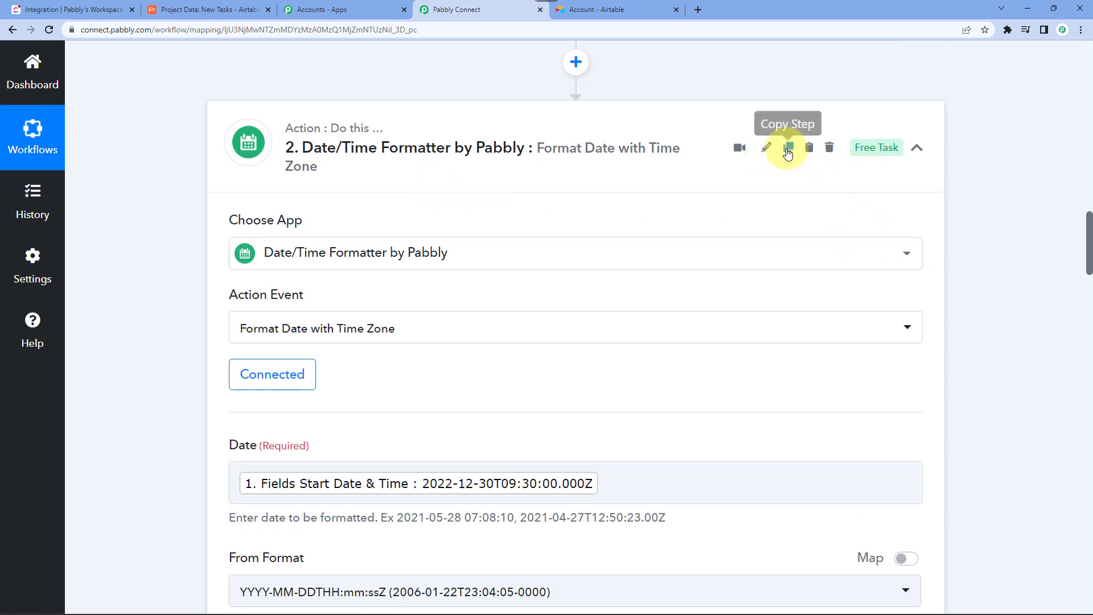
pyautogui.click(788, 149)
pyautogui.click(549, 402)
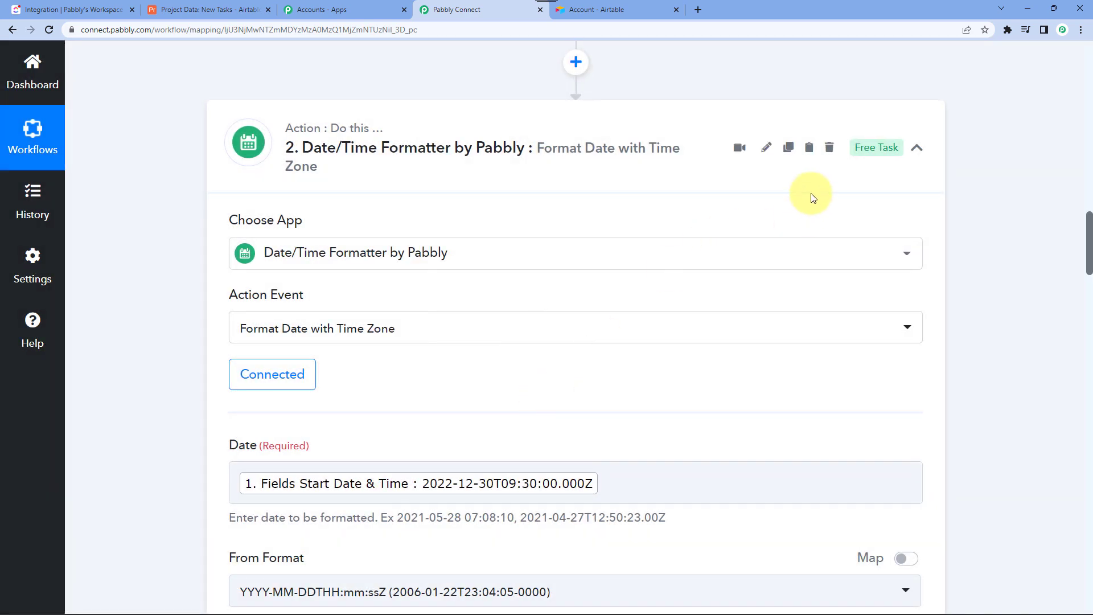
pyautogui.click(812, 149)
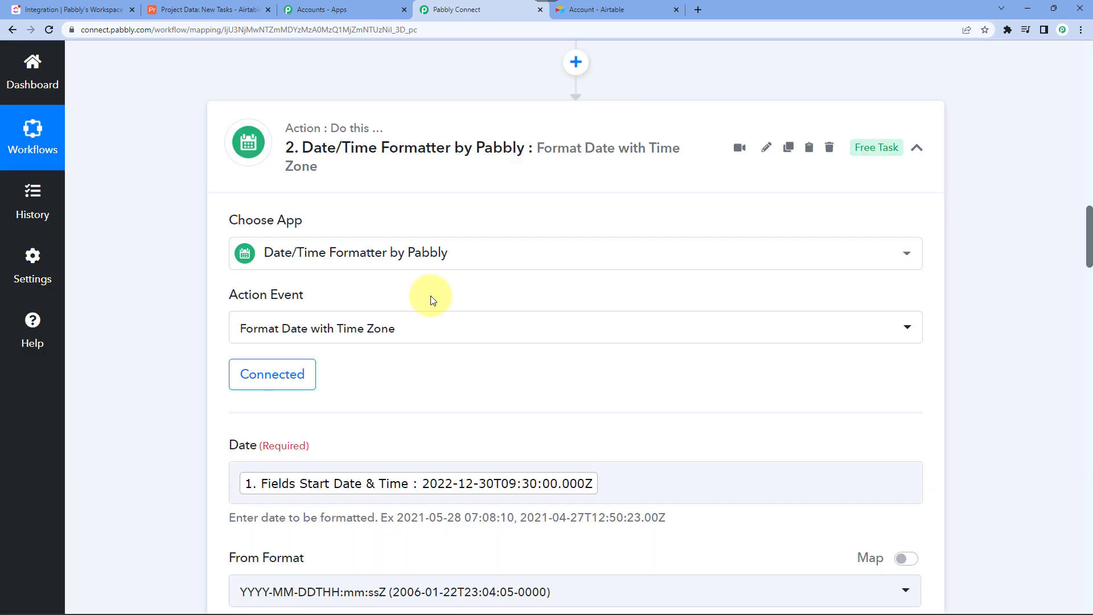
# Replace the Date mapping in the duplicated formatter with Fields End Date & Time from the Airtable new record
pyautogui.scroll(-15, 179, 326)
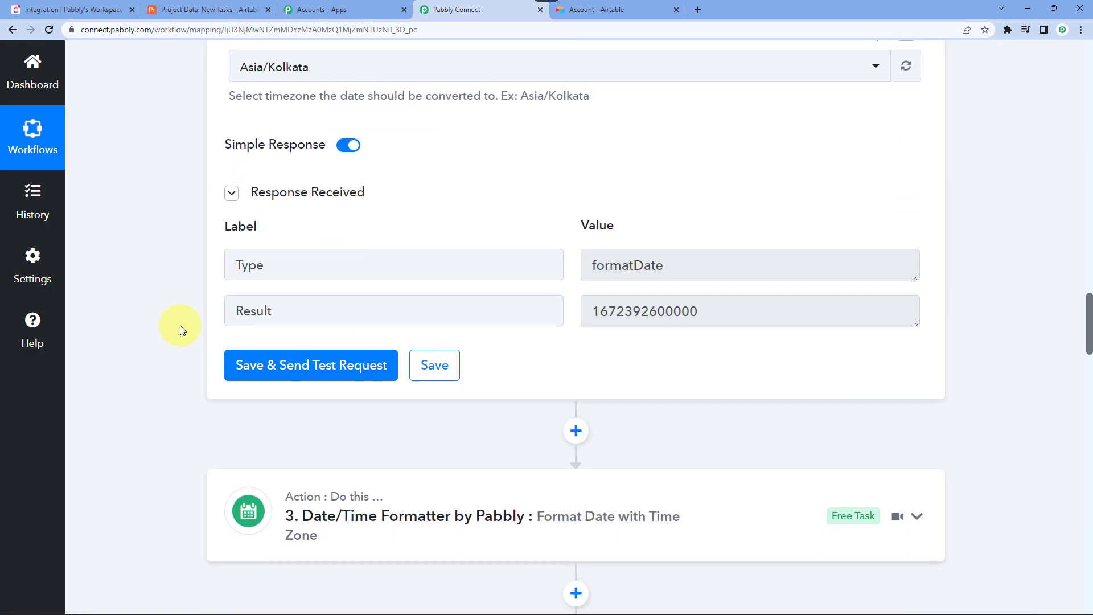
pyautogui.scroll(-4, 181, 329)
pyautogui.click(349, 285)
pyautogui.scroll(-3, 165, 344)
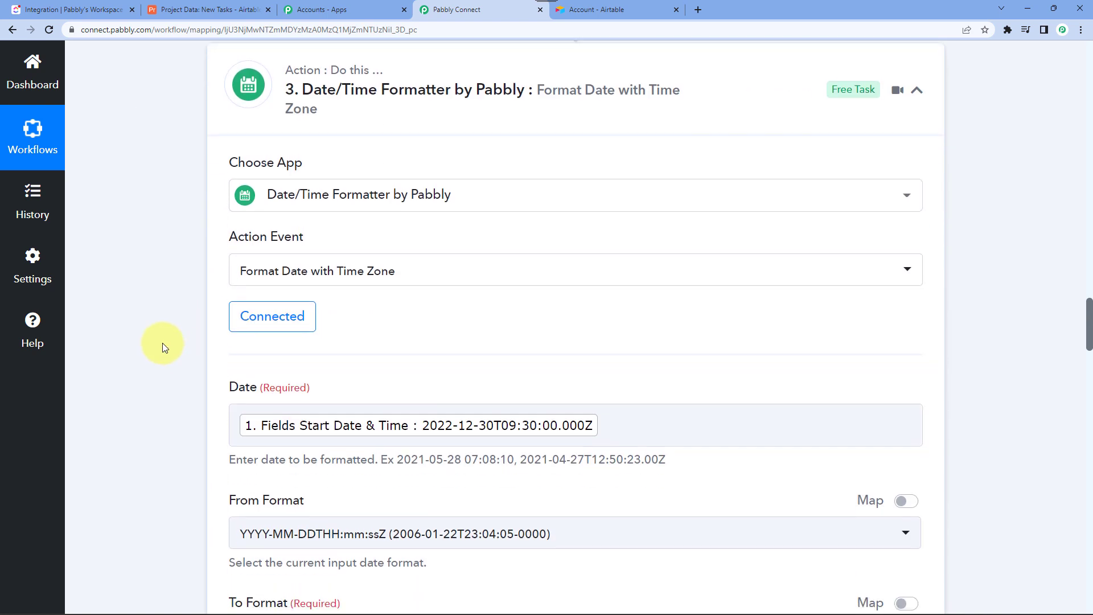
pyautogui.scroll(-3, 162, 343)
pyautogui.click(628, 258)
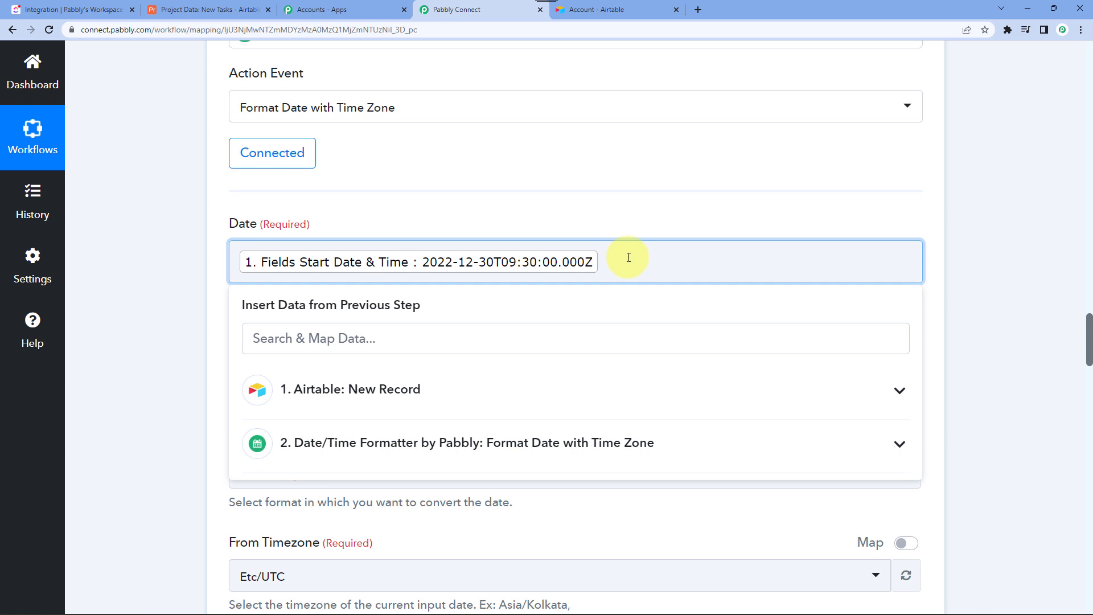
pyautogui.press('BackSpace')
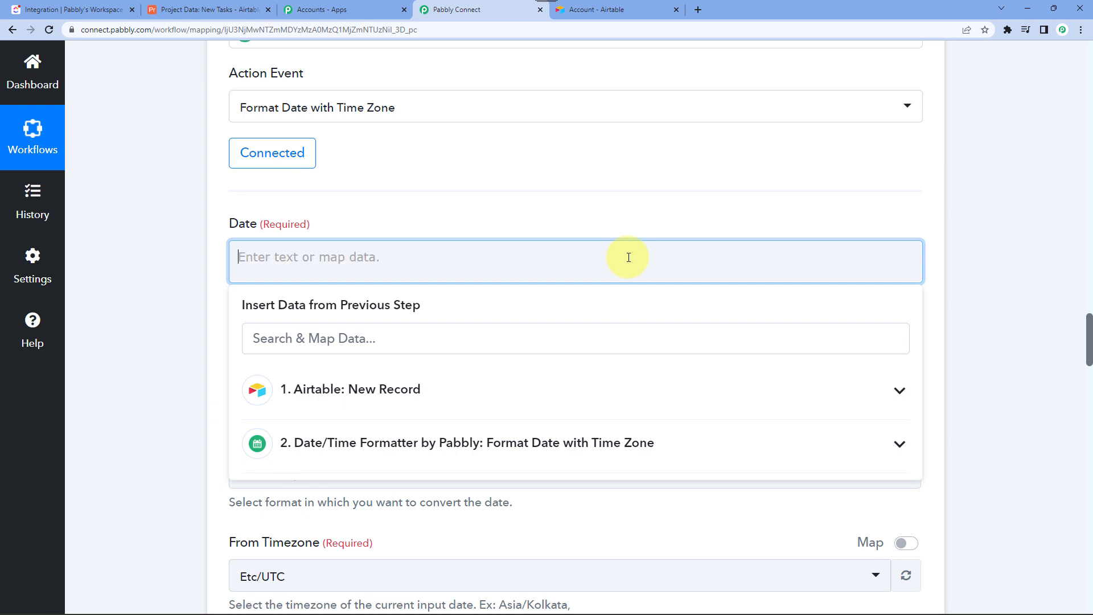
pyautogui.click(362, 393)
pyautogui.scroll(-2, 193, 426)
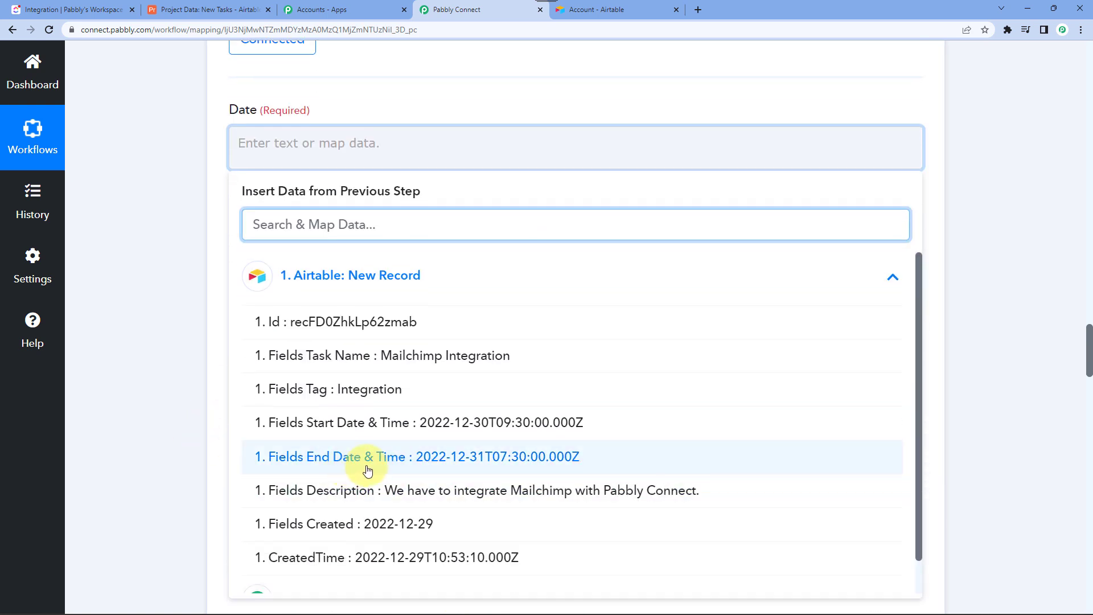
pyautogui.click(463, 465)
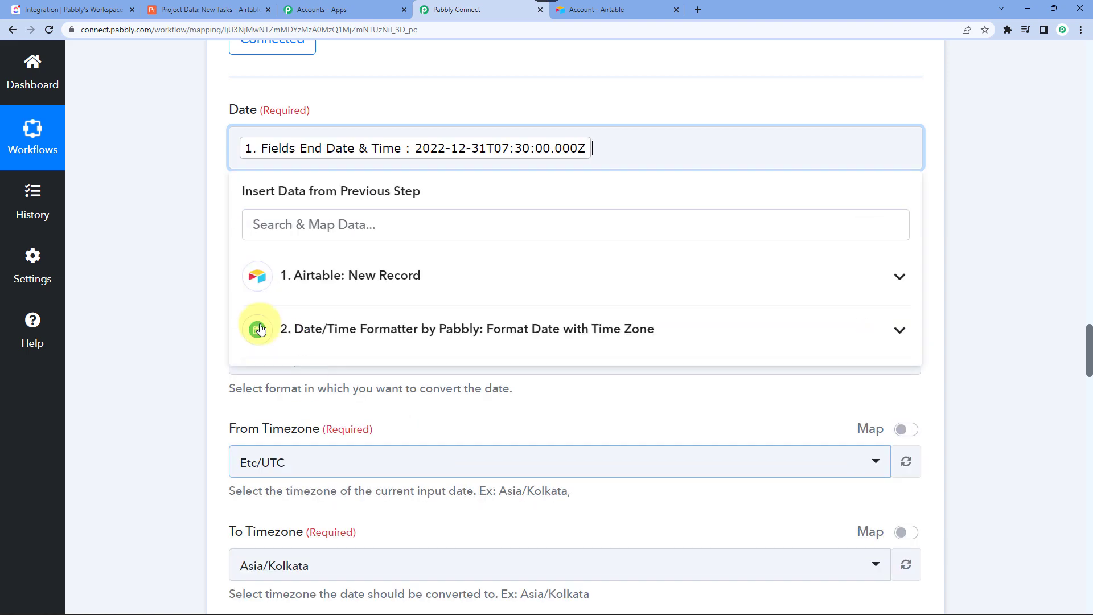
pyautogui.click(170, 203)
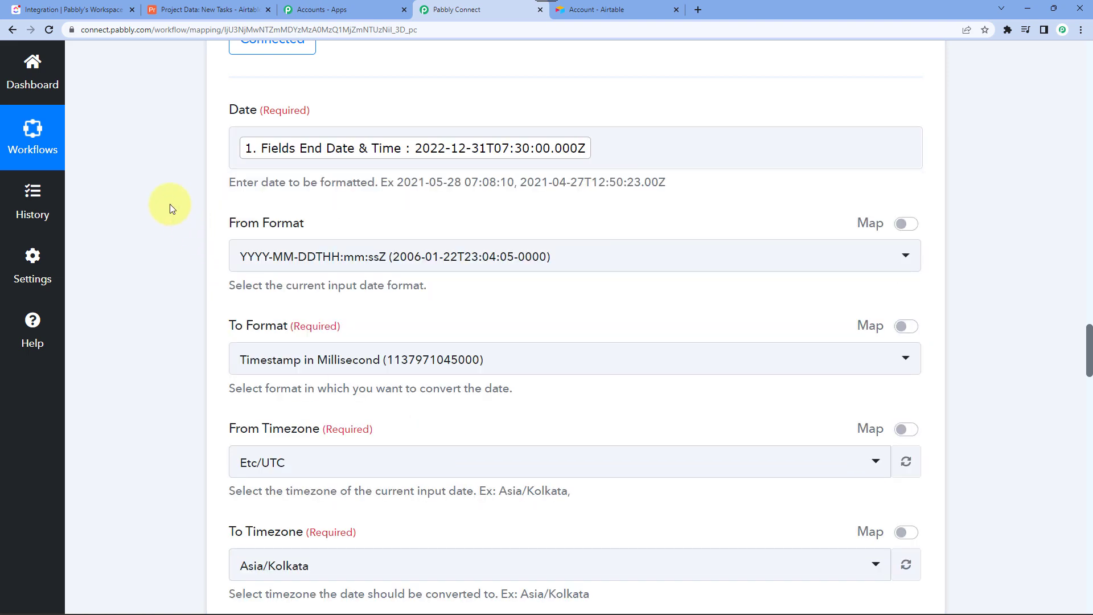
# Save the end date formatter, send its test request and check the returned timestamp
pyautogui.scroll(-2, 170, 205)
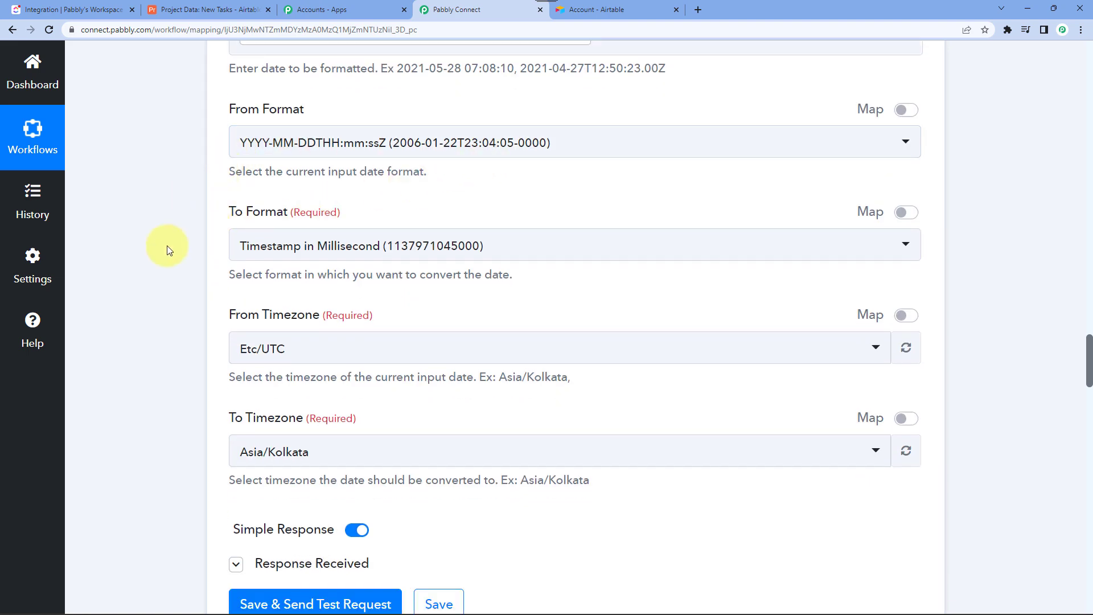
pyautogui.scroll(-2, 166, 251)
pyautogui.scroll(-4, 165, 252)
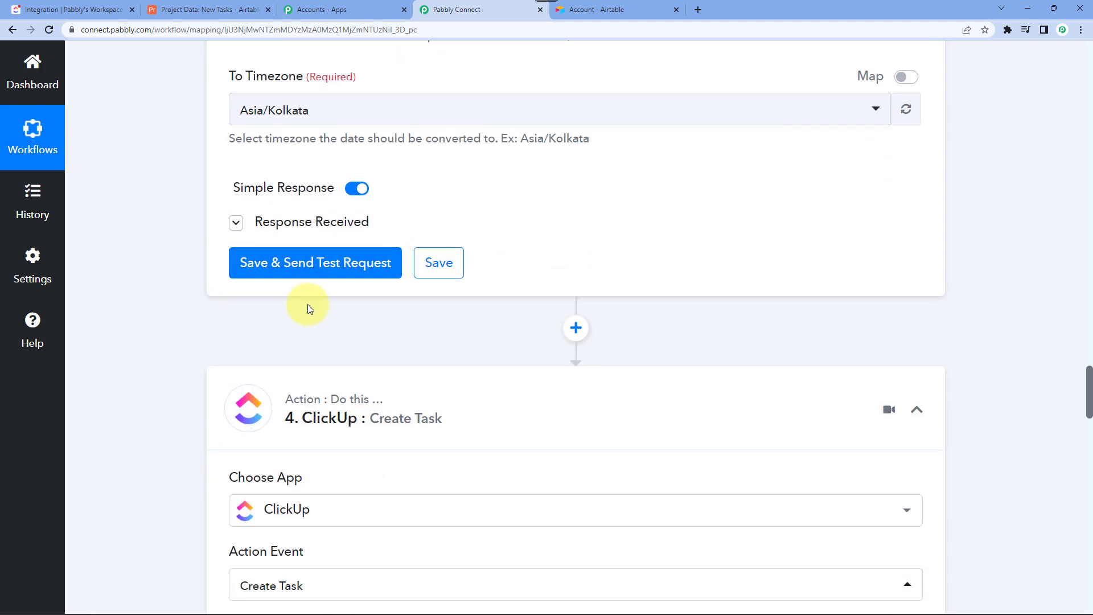
pyautogui.click(337, 274)
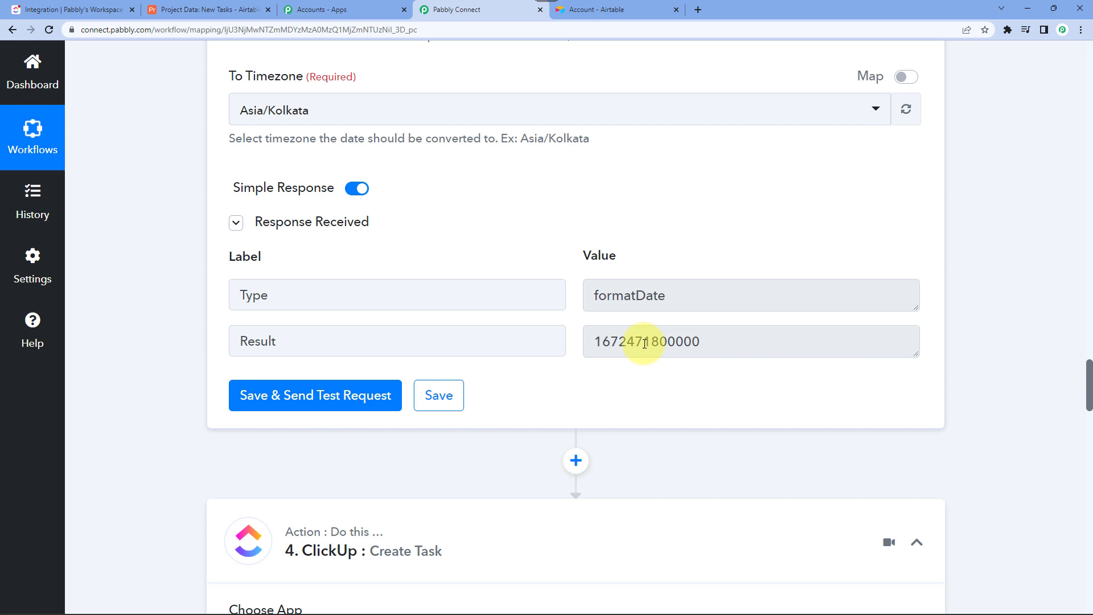
pyautogui.doubleClick(645, 344)
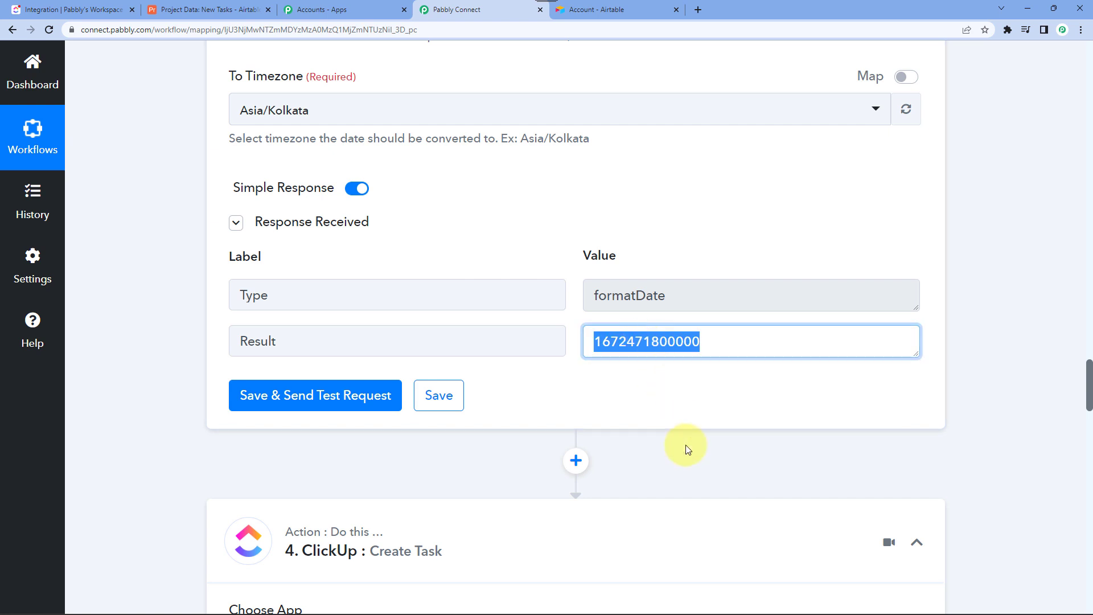
pyautogui.click(659, 383)
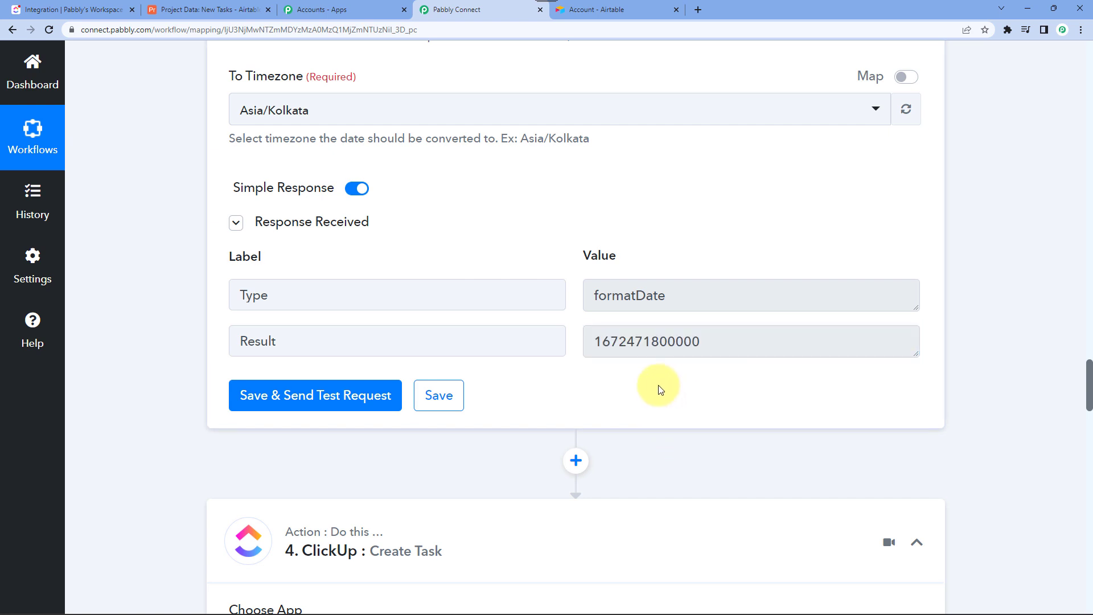
# Try to map the Due Date of the ClickUp Create Task step with data from a previous step
pyautogui.scroll(-5, 659, 383)
pyautogui.scroll(-8, 660, 390)
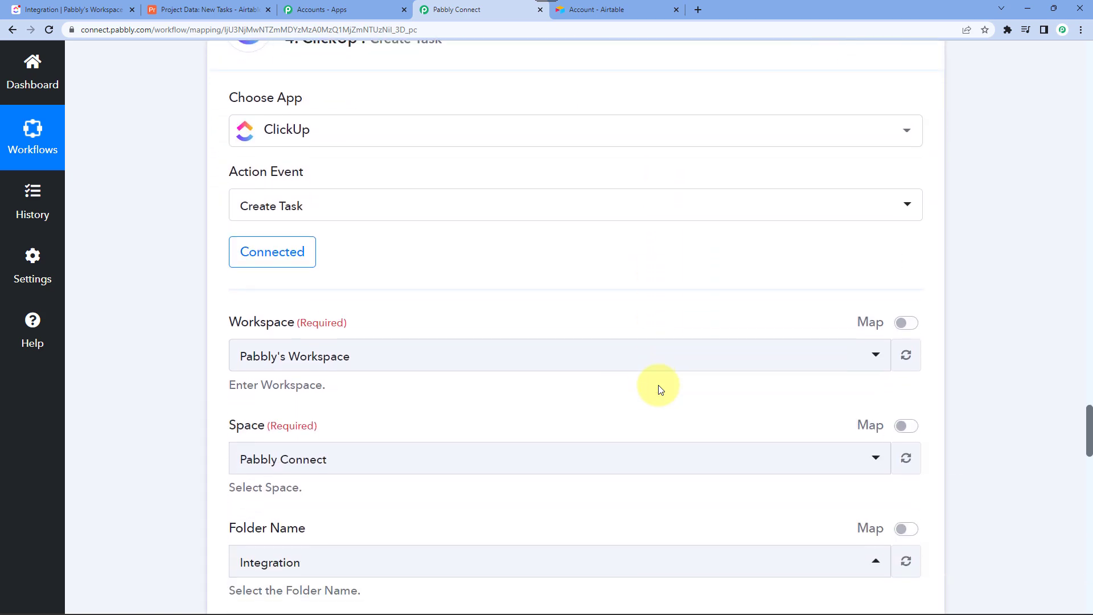
pyautogui.scroll(-10, 658, 385)
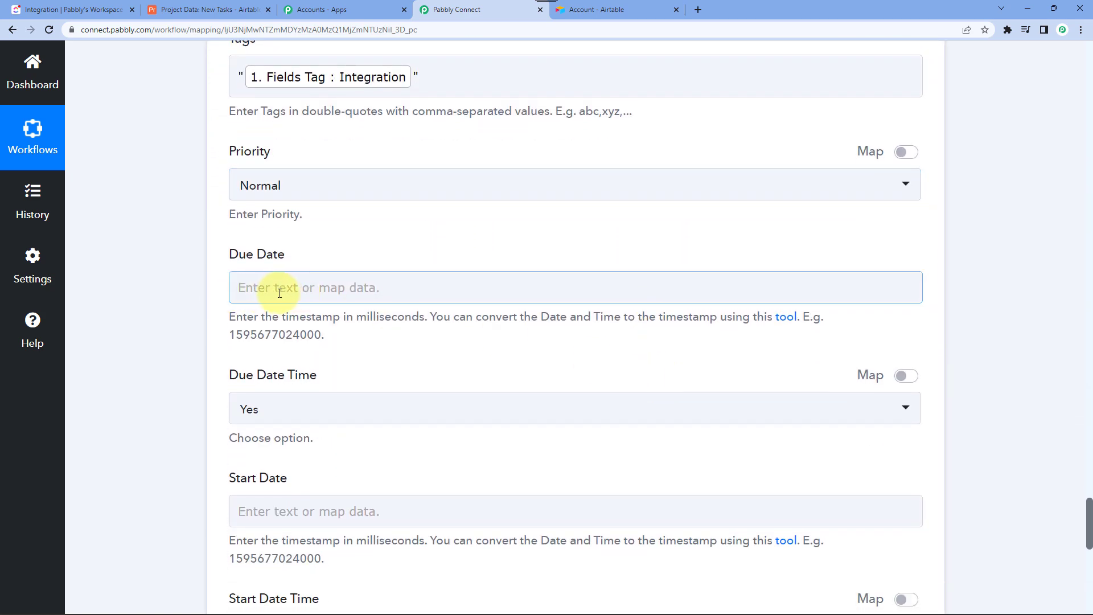
pyautogui.scroll(20, 183, 241)
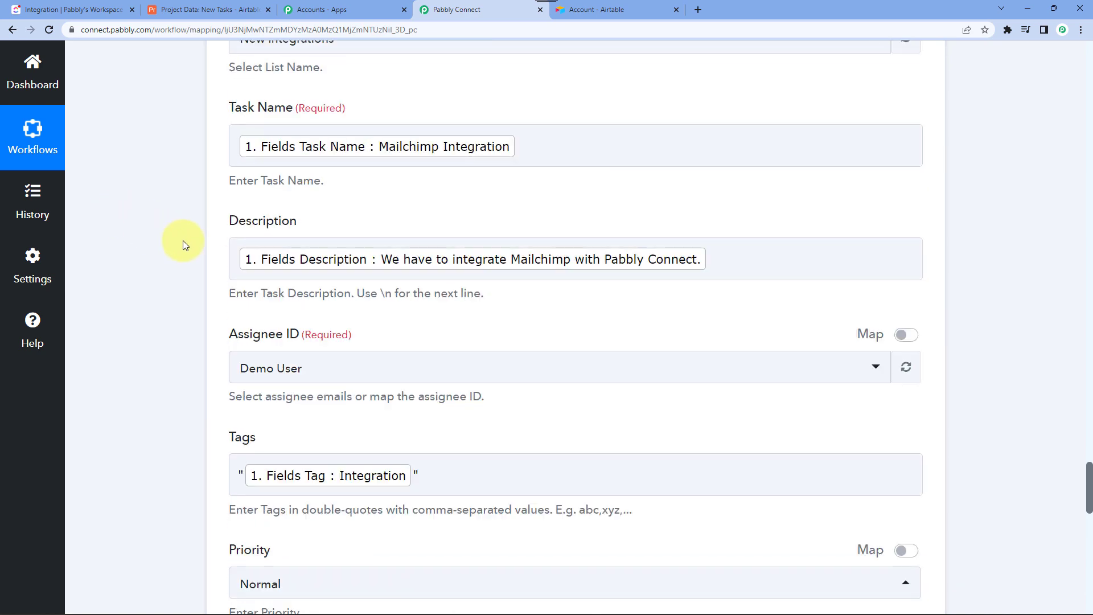
pyautogui.scroll(15, 182, 241)
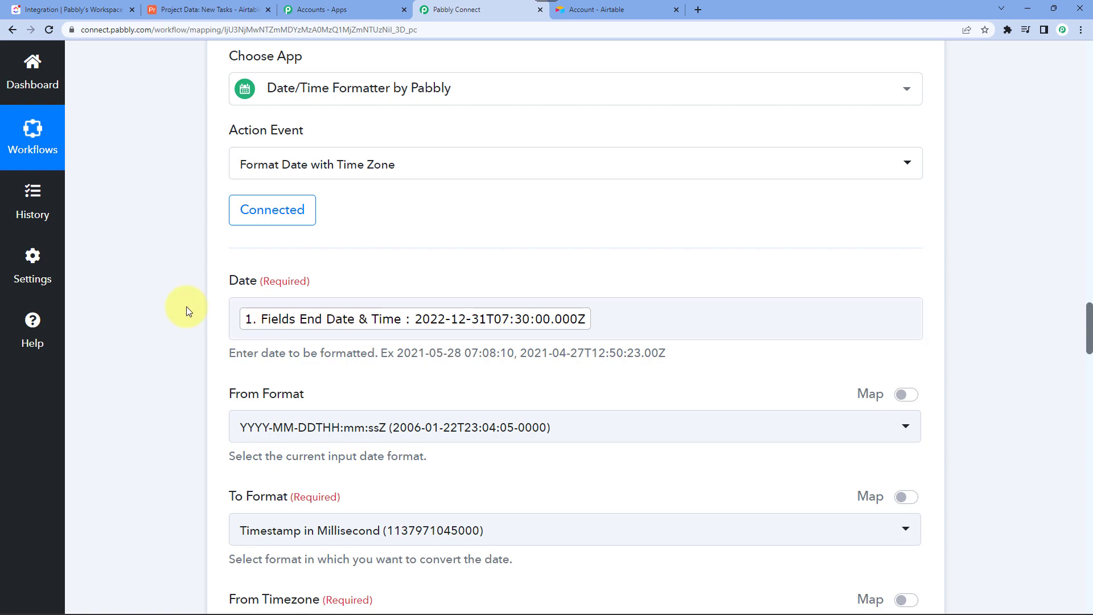
pyautogui.scroll(-15, 185, 307)
pyautogui.scroll(-20, 185, 307)
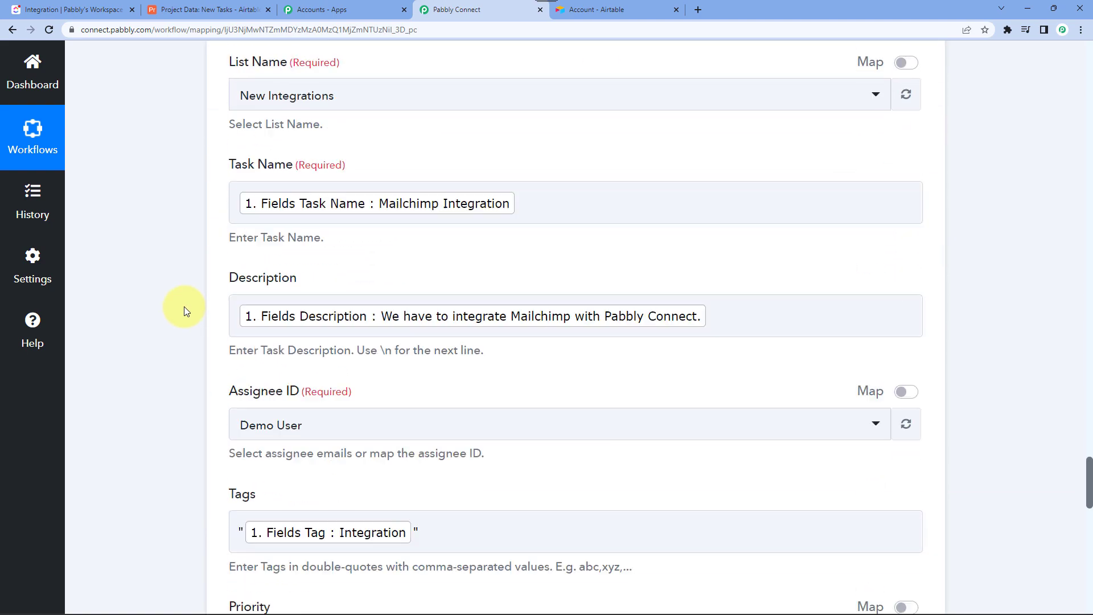
pyautogui.scroll(-6, 184, 311)
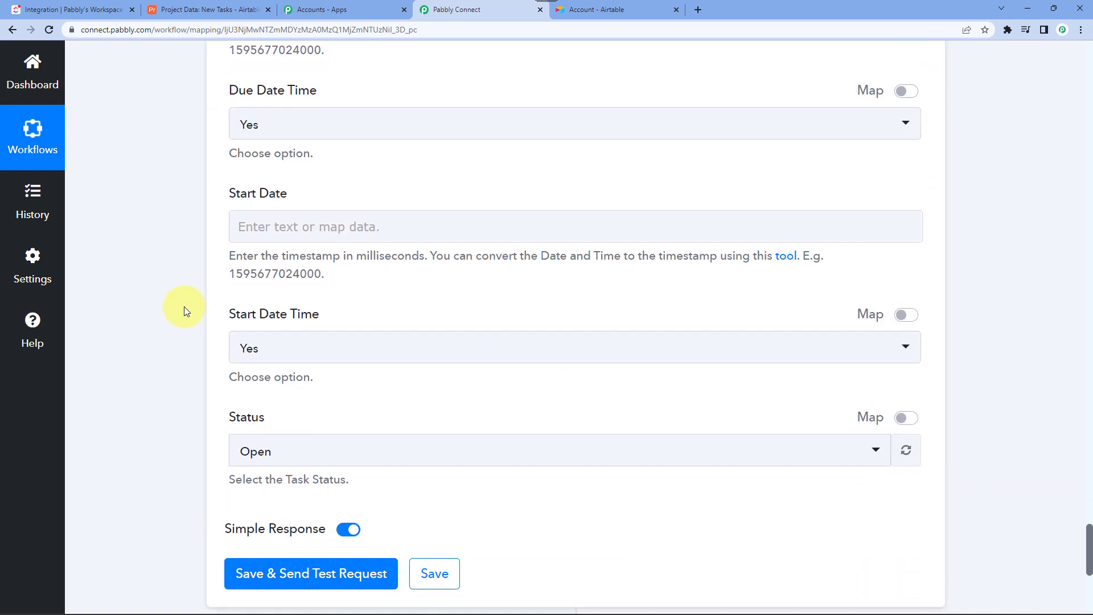
pyautogui.scroll(5, 184, 311)
pyautogui.click(282, 281)
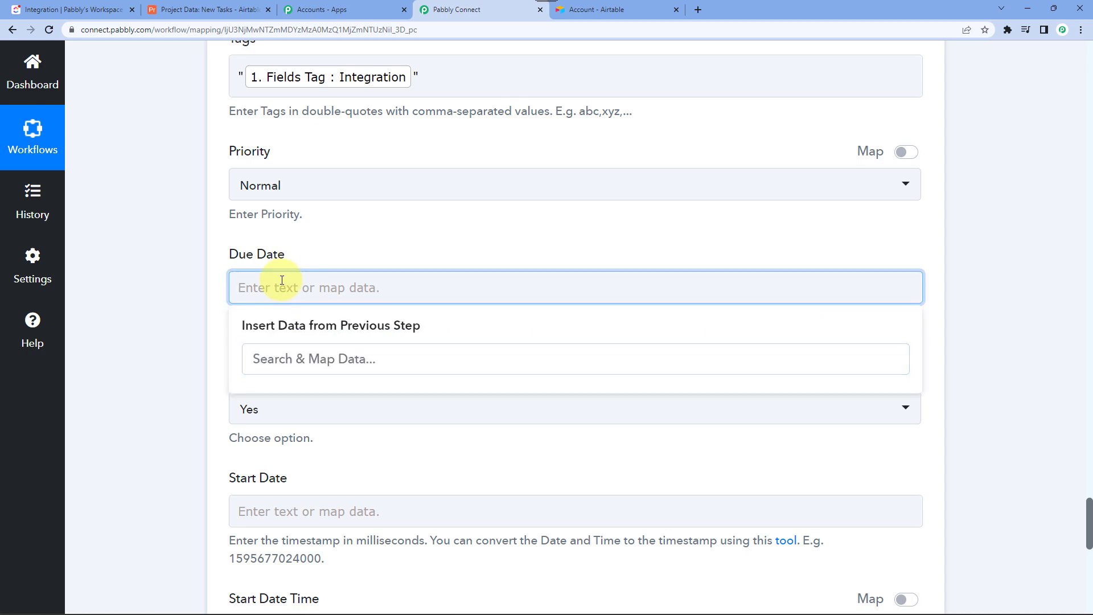
# Save the existing ClickUp #1 connection again for the Create Task step
pyautogui.scroll(10, 220, 274)
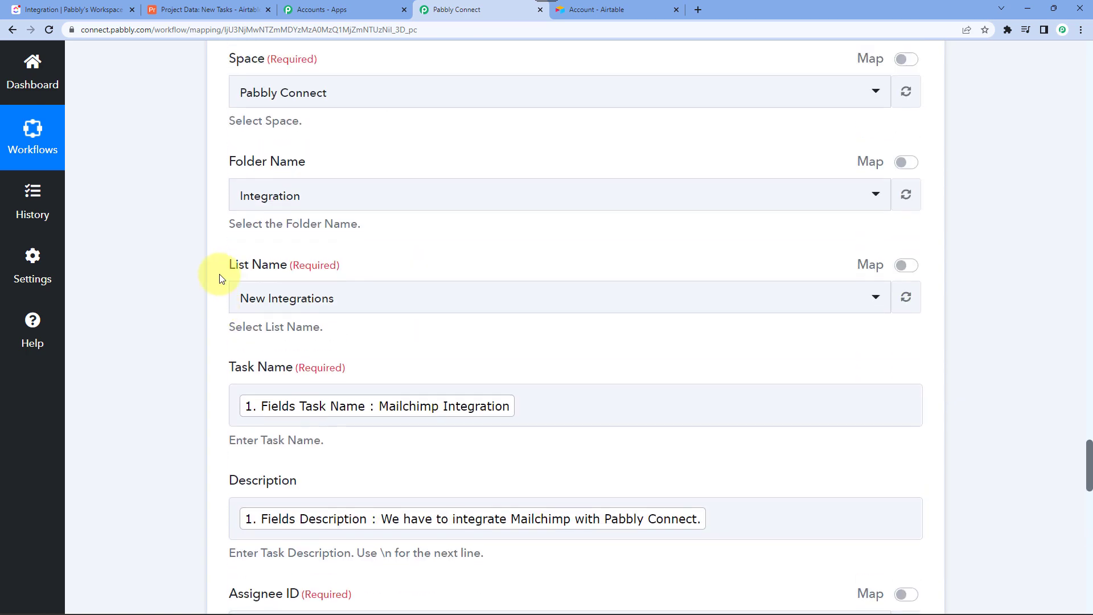
pyautogui.scroll(12, 220, 275)
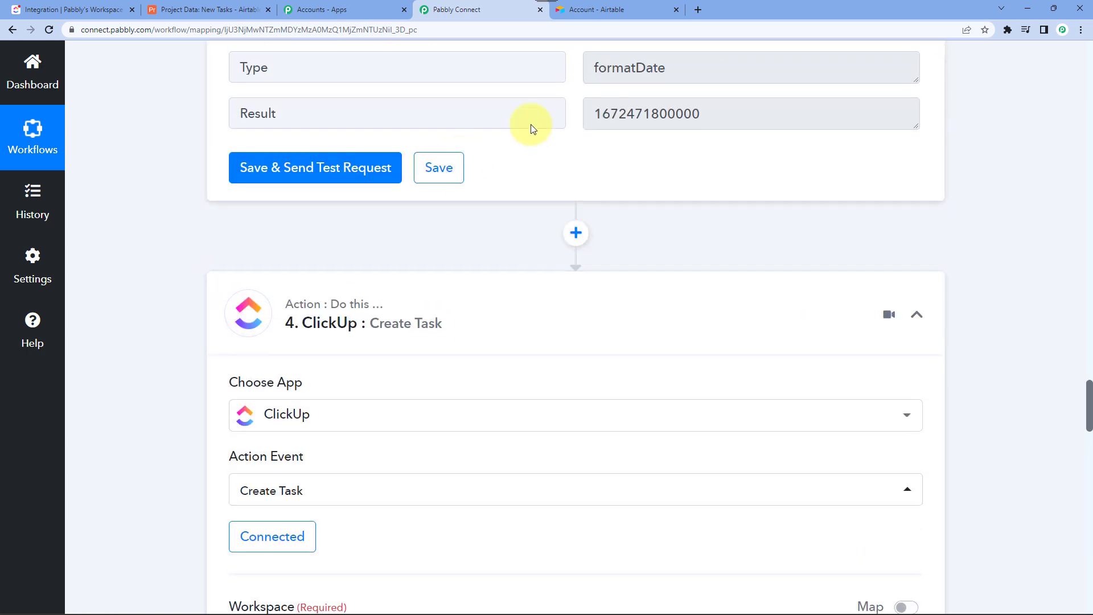
pyautogui.scroll(-4, 330, 237)
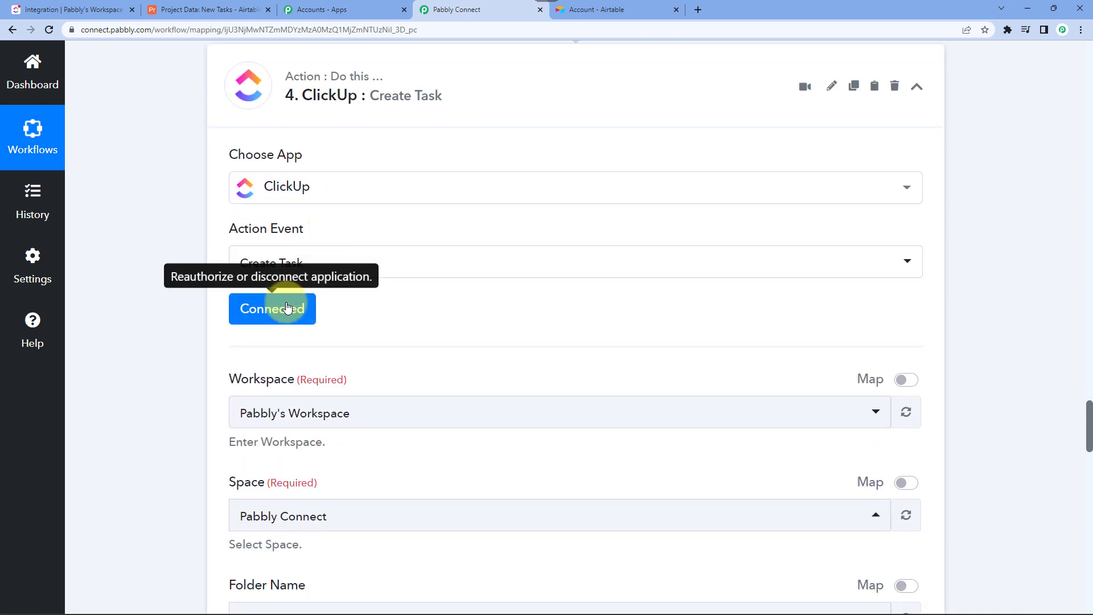
pyautogui.click(288, 308)
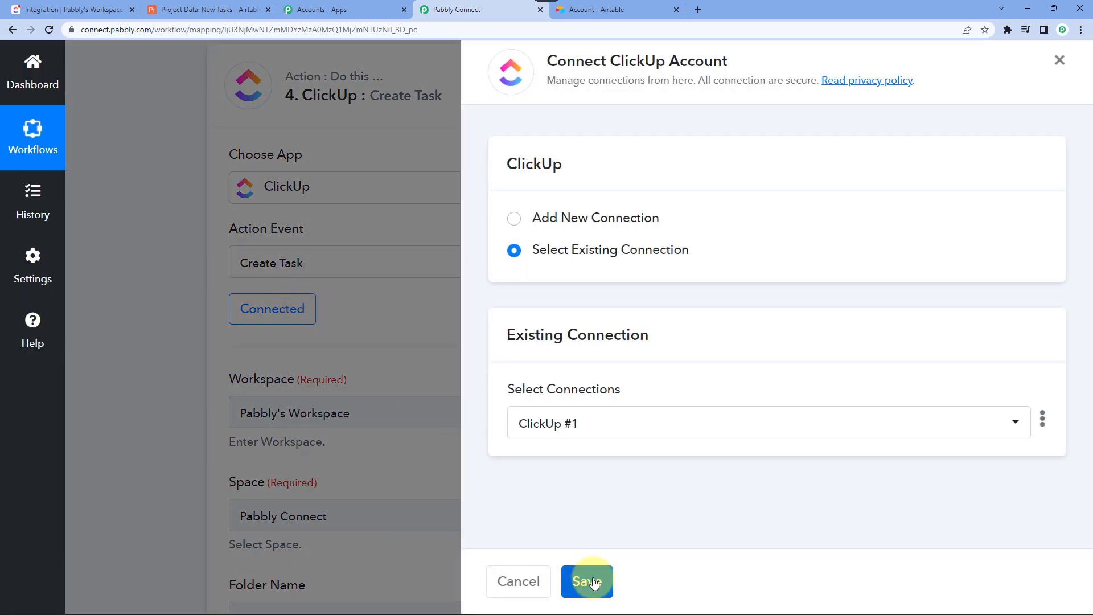
pyautogui.click(592, 582)
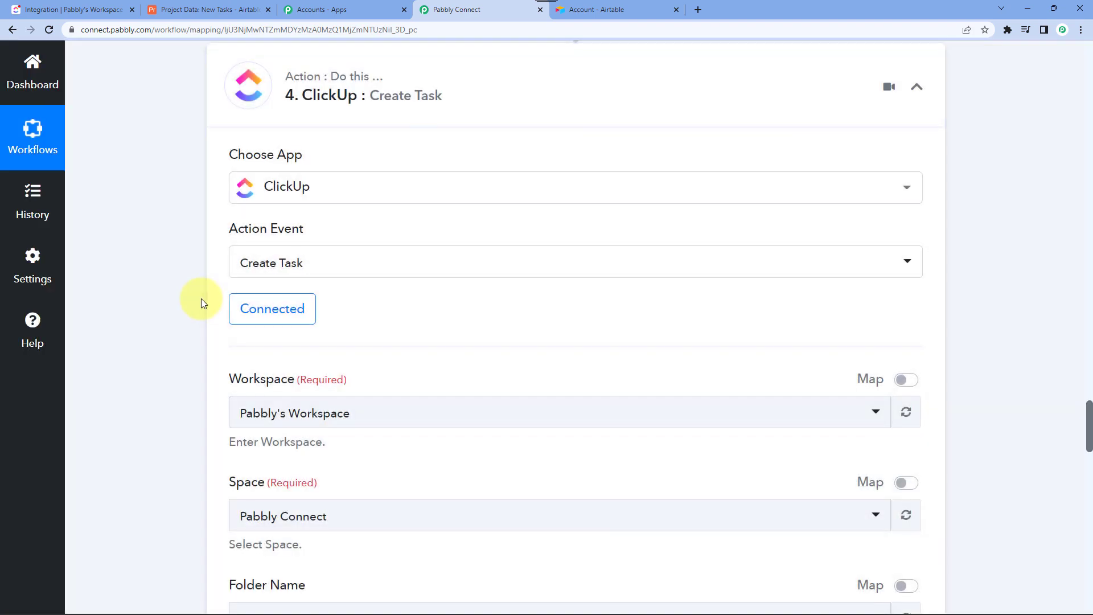
# Refresh the Folder Name options for the ClickUp task and set the List Name to New Integrations
pyautogui.scroll(-10, 201, 299)
pyautogui.scroll(3, 200, 298)
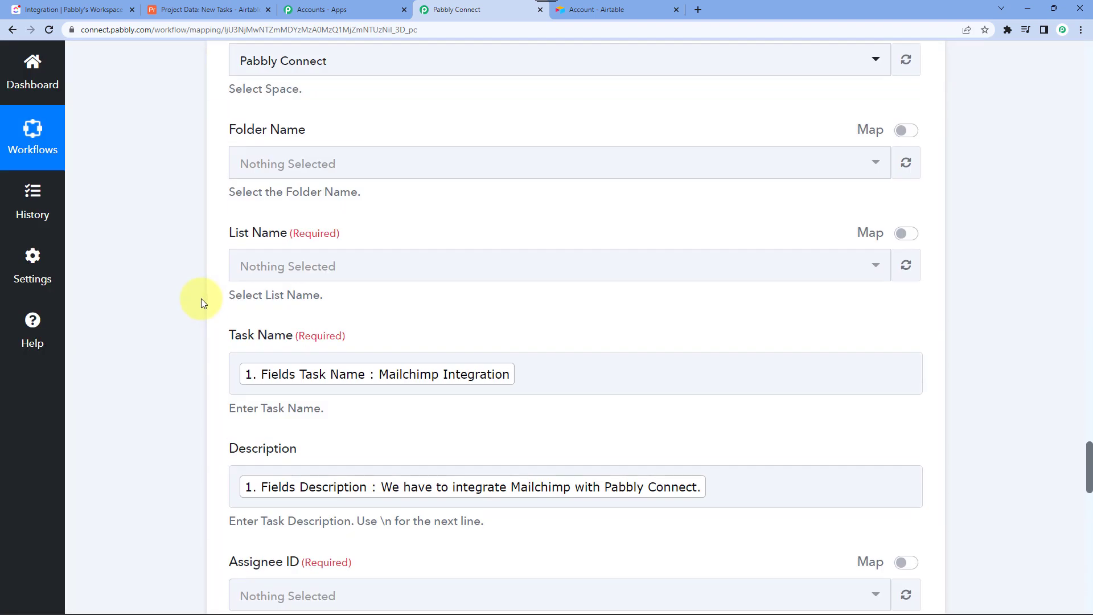
pyautogui.scroll(3, 200, 298)
pyautogui.scroll(-1, 995, 359)
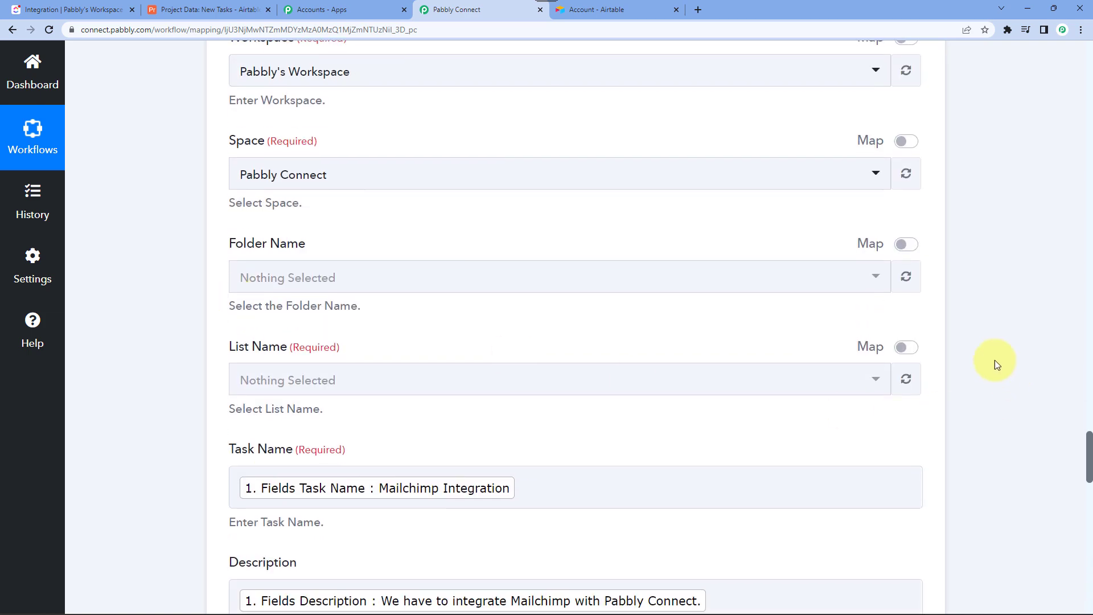
pyautogui.click(909, 279)
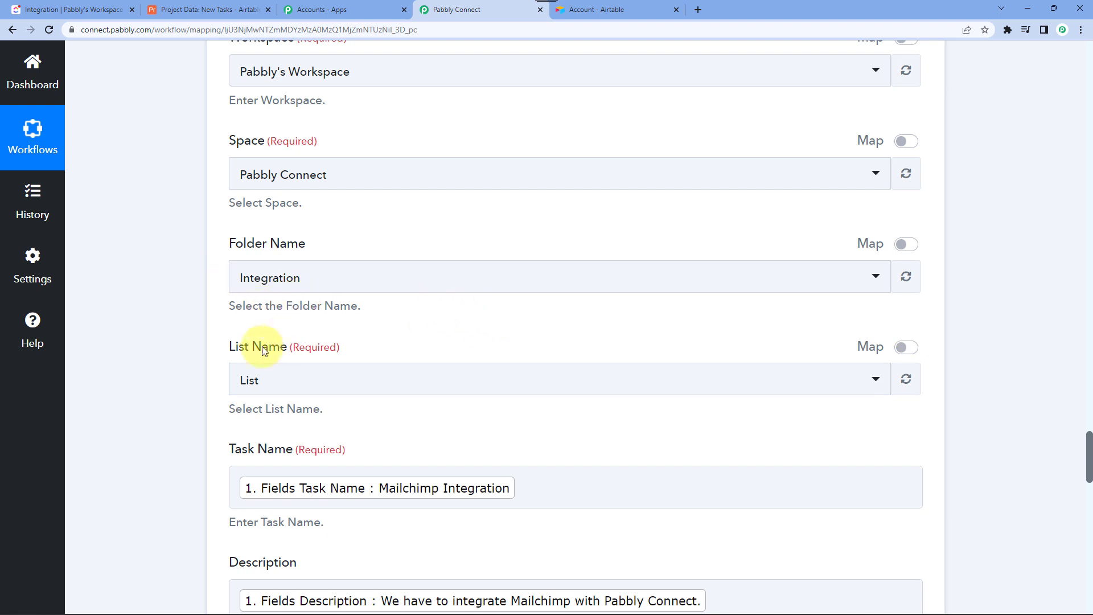
pyautogui.click(279, 387)
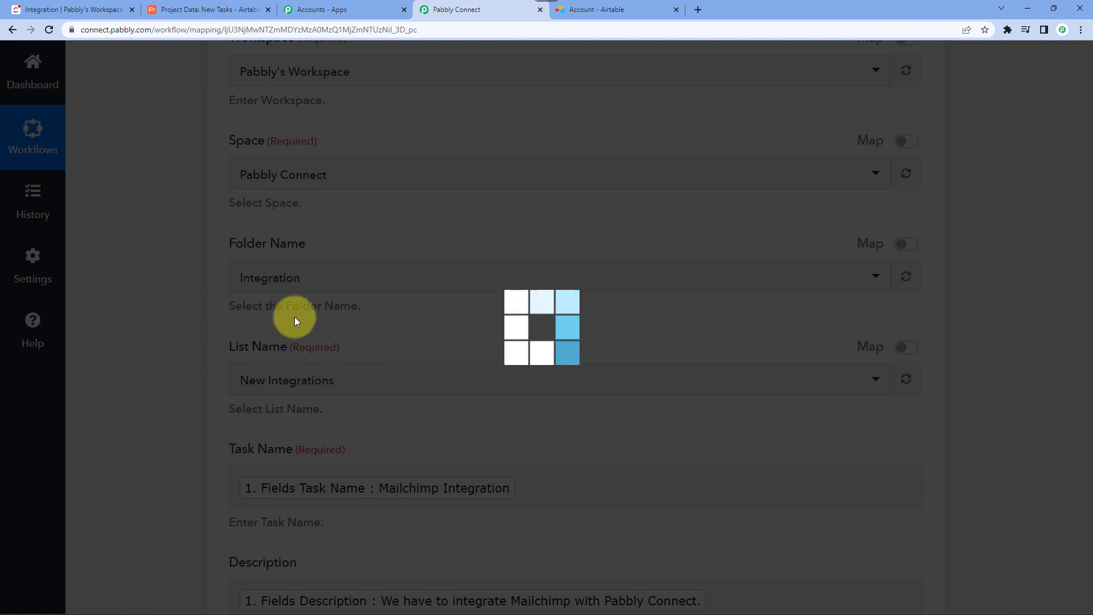
# Refresh the Assignee ID options and assign the ClickUp task to Demo User
pyautogui.scroll(-4, 199, 264)
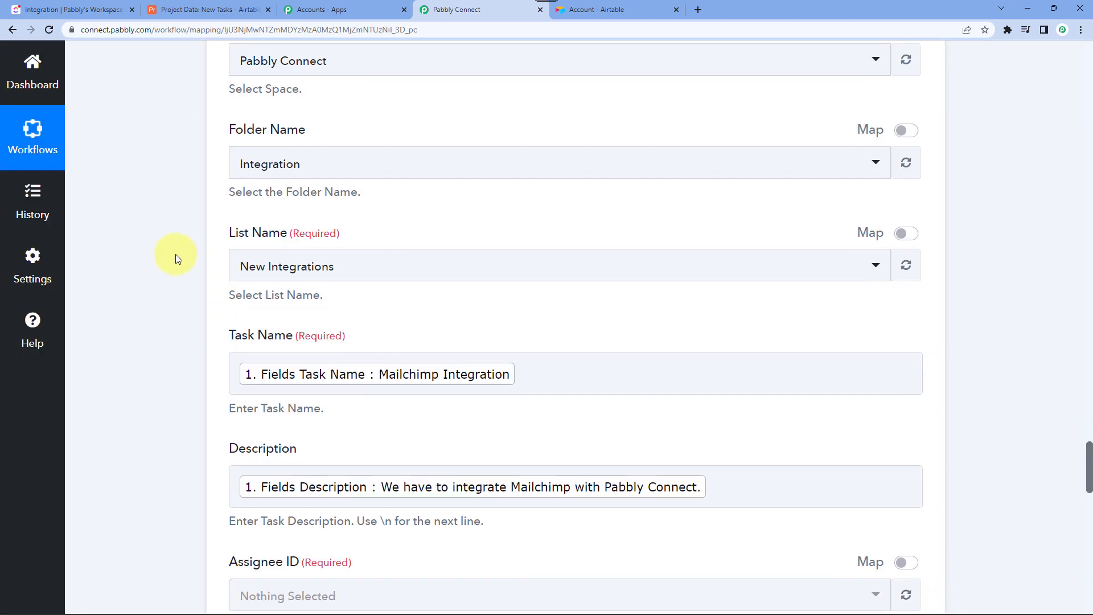
pyautogui.scroll(-6, 186, 213)
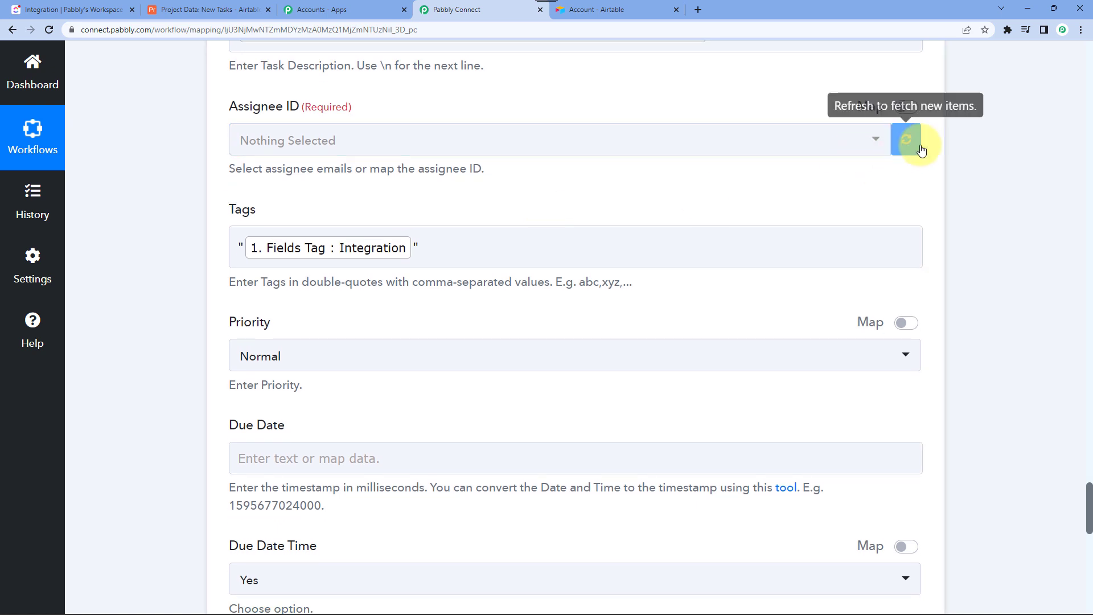
pyautogui.click(920, 149)
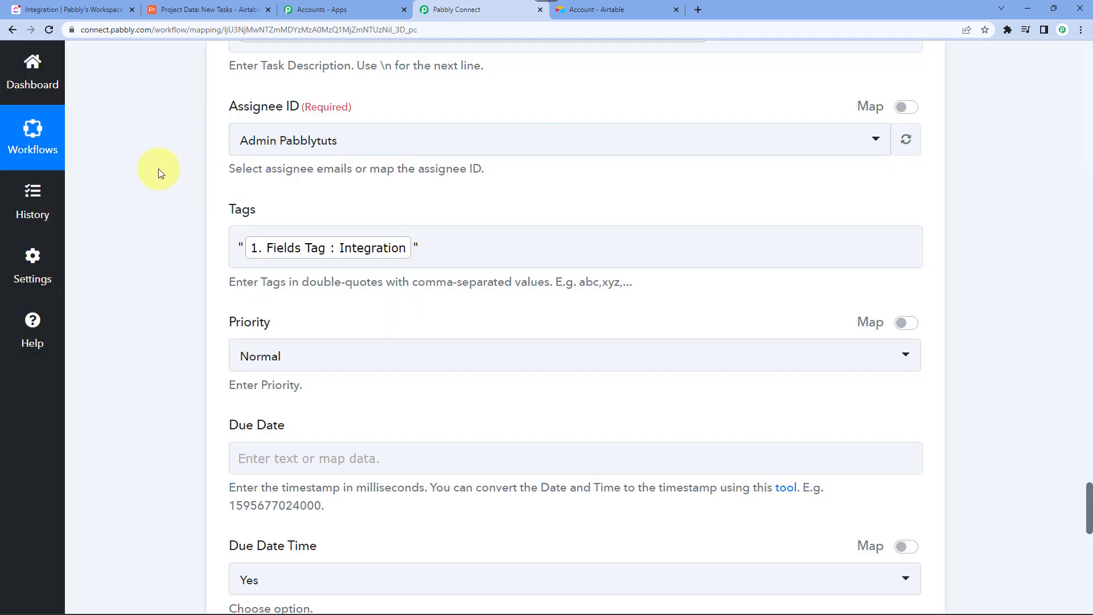
pyautogui.click(288, 144)
pyautogui.click(293, 242)
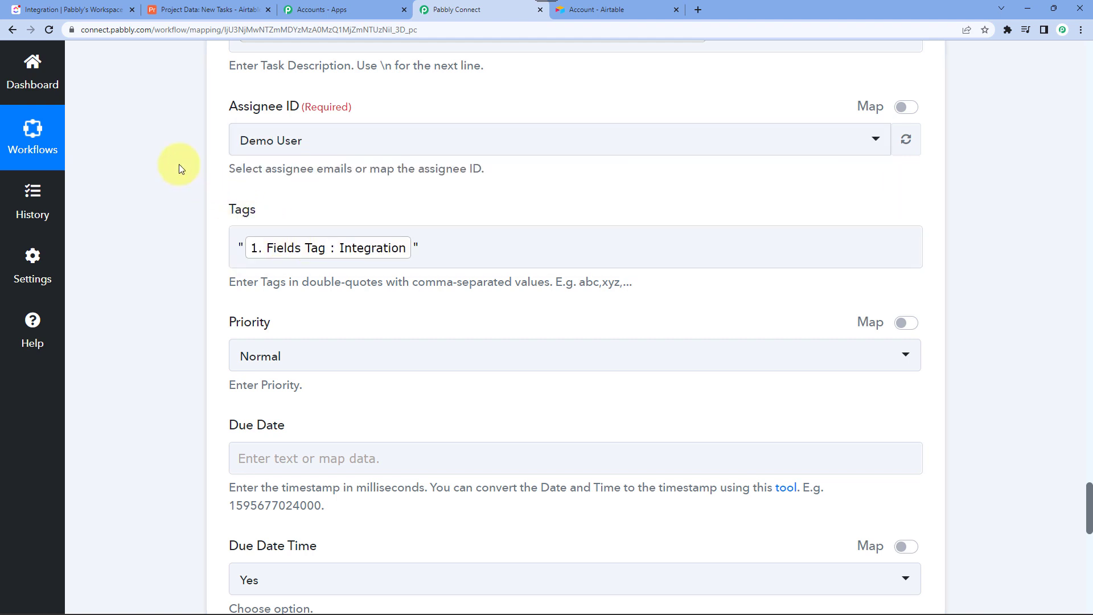
# Map the ClickUp task's Due Date to the Result of the step 3 Date/Time Formatter
pyautogui.scroll(-5, 179, 166)
pyautogui.scroll(-1, 179, 165)
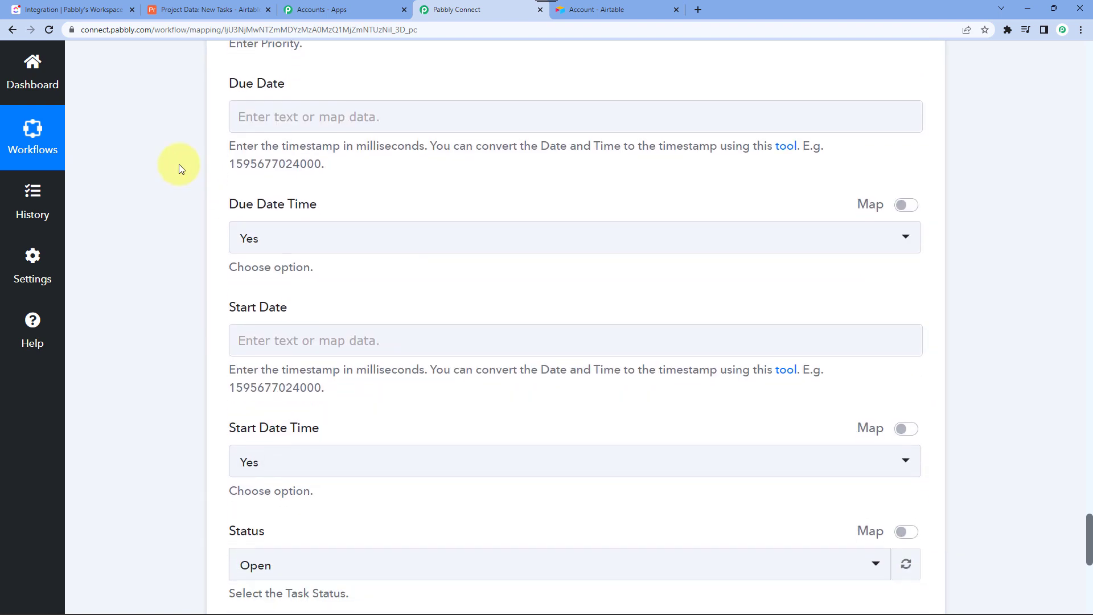
pyautogui.click(286, 116)
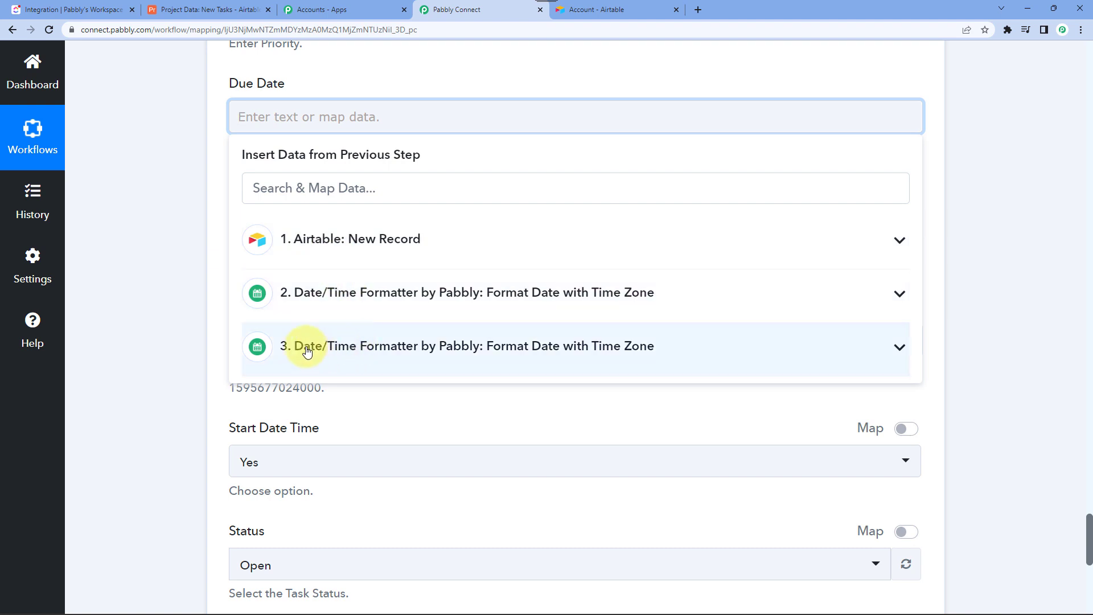
pyautogui.click(374, 360)
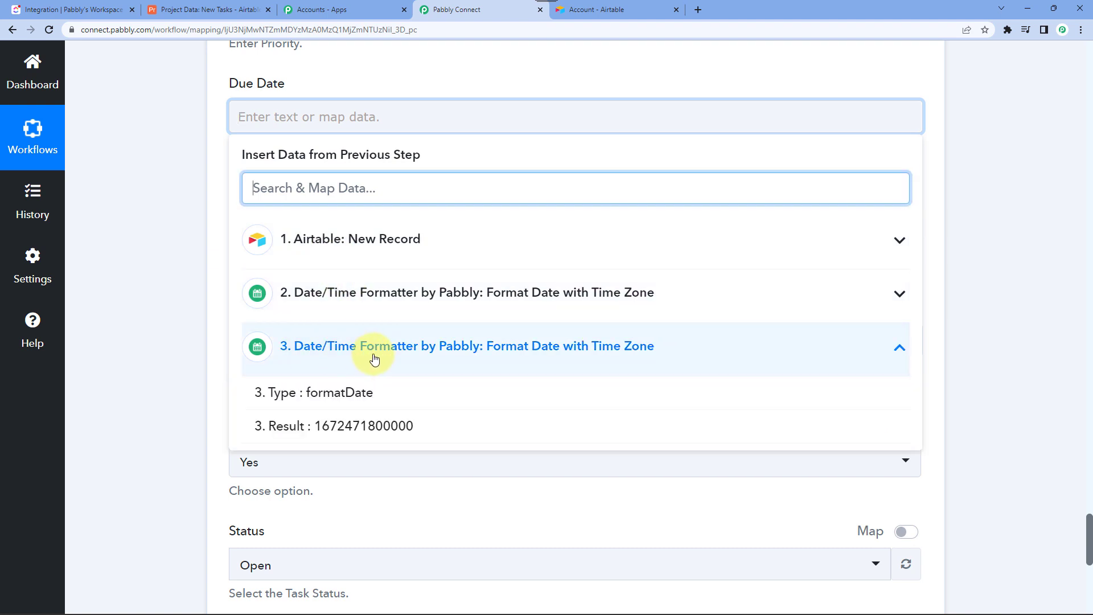
pyautogui.click(376, 433)
pyautogui.click(192, 139)
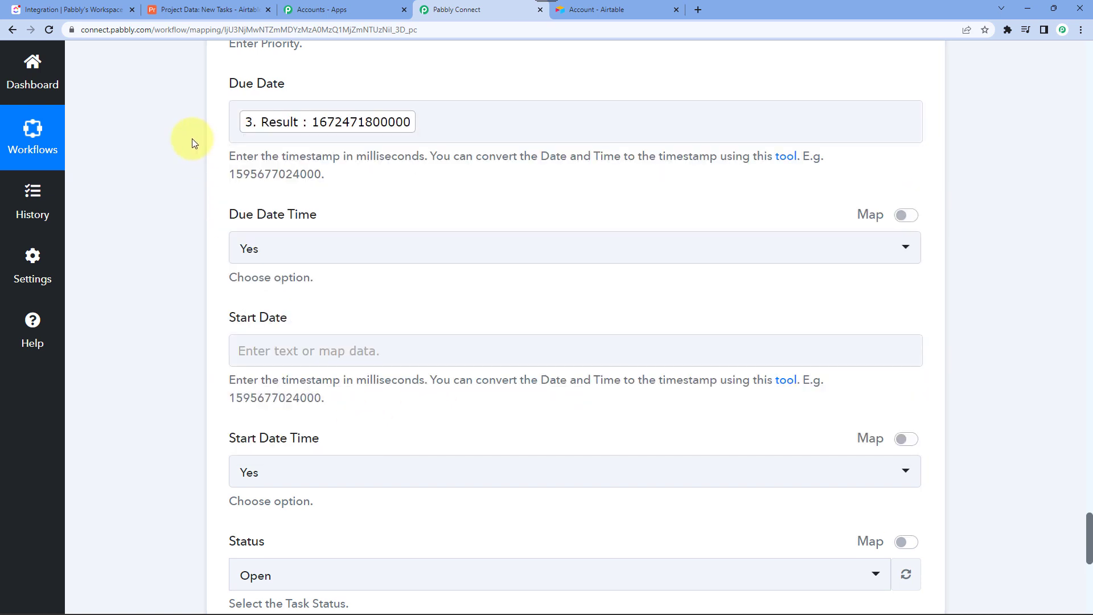
# Map the ClickUp task's Start Date to the Result of the step 2 Date/Time Formatter
pyautogui.scroll(-3, 193, 138)
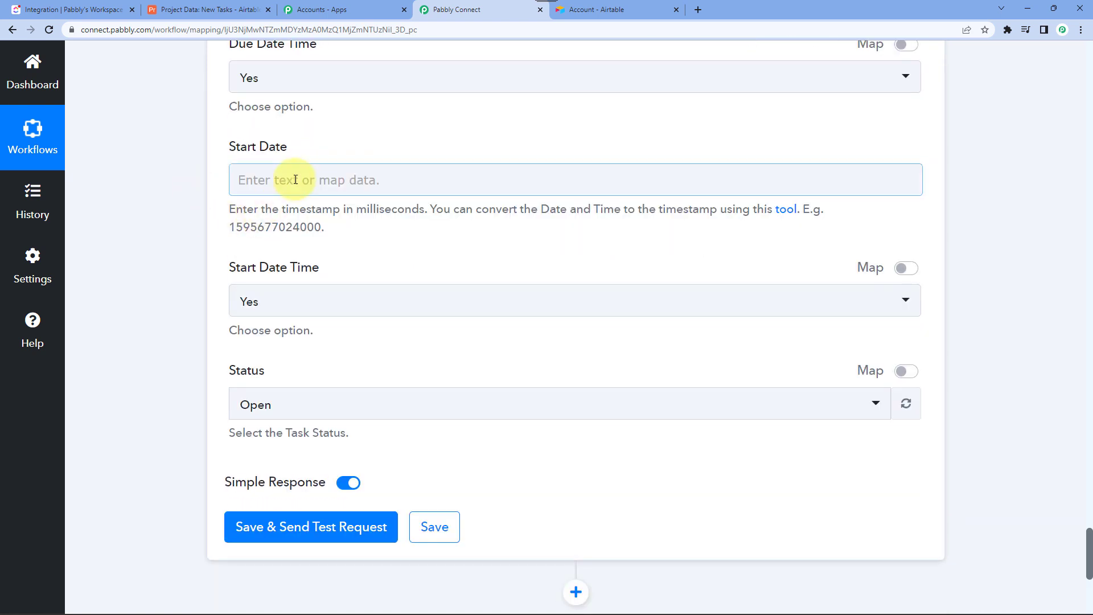
pyautogui.click(295, 180)
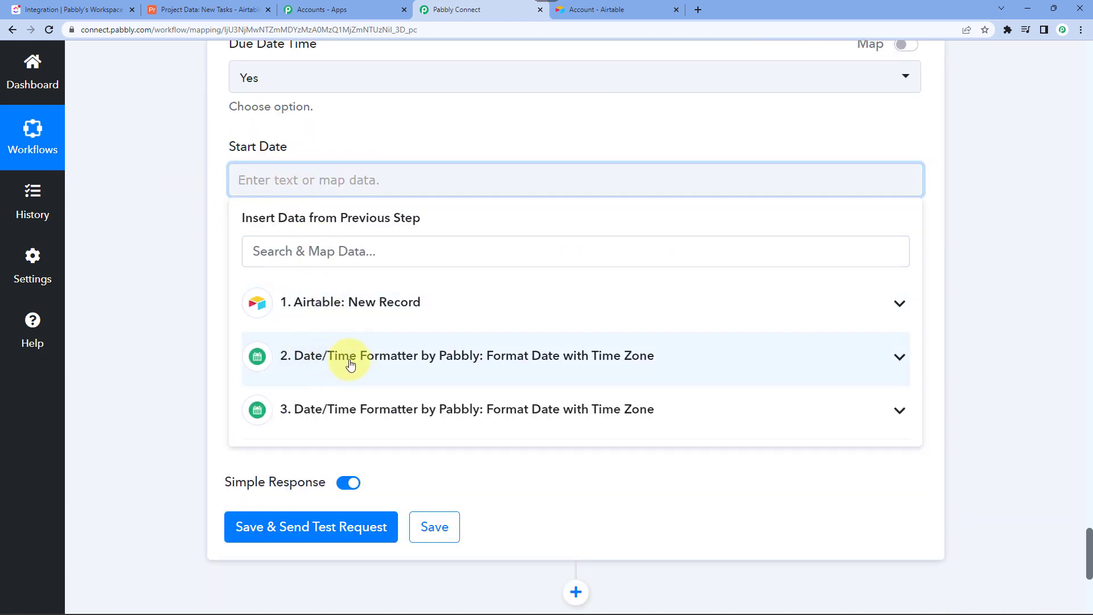
pyautogui.click(371, 367)
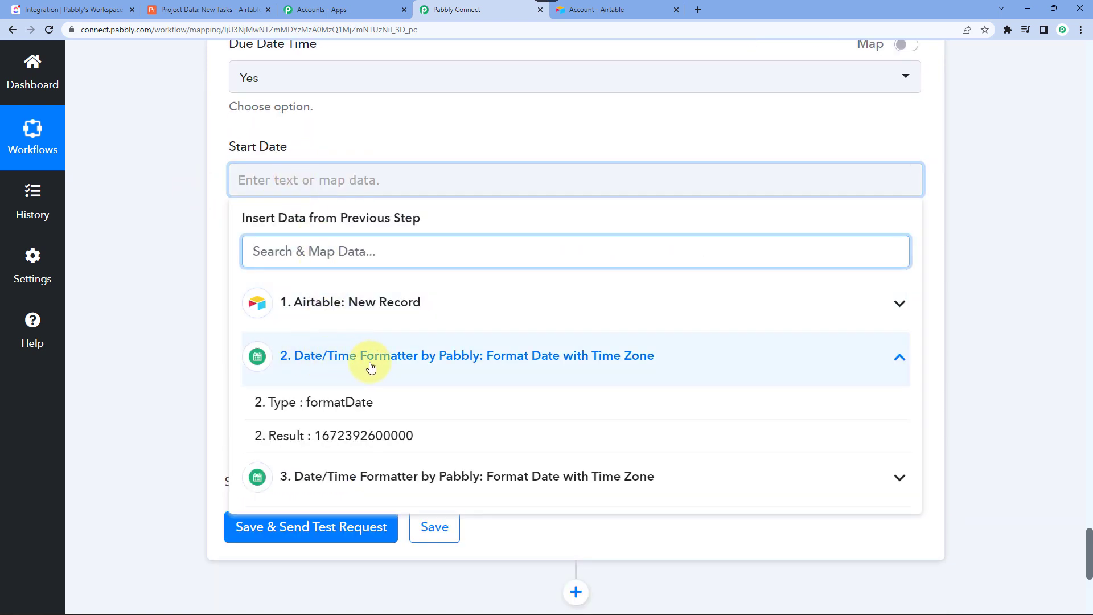
pyautogui.click(361, 438)
pyautogui.click(188, 204)
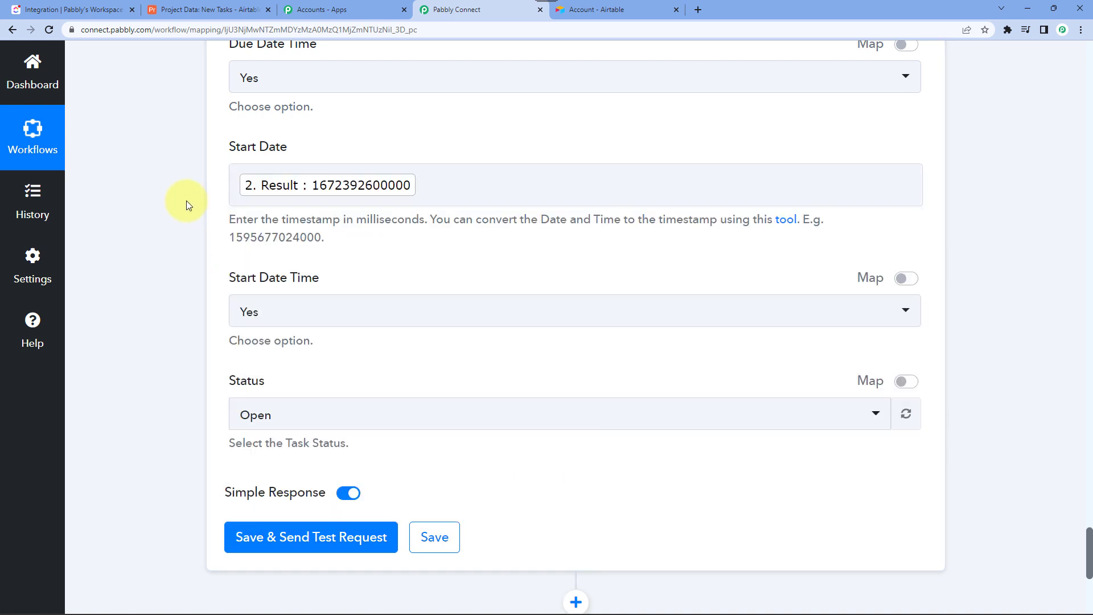
# Review the available Status options for the ClickUp task and keep Open selected
pyautogui.scroll(-3, 186, 201)
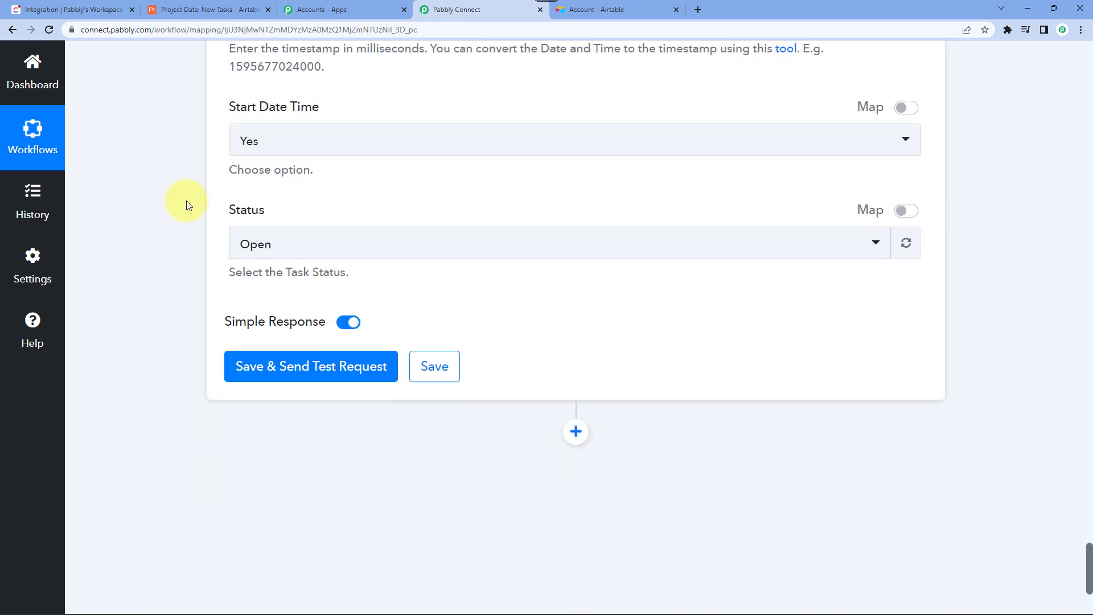
pyautogui.click(270, 255)
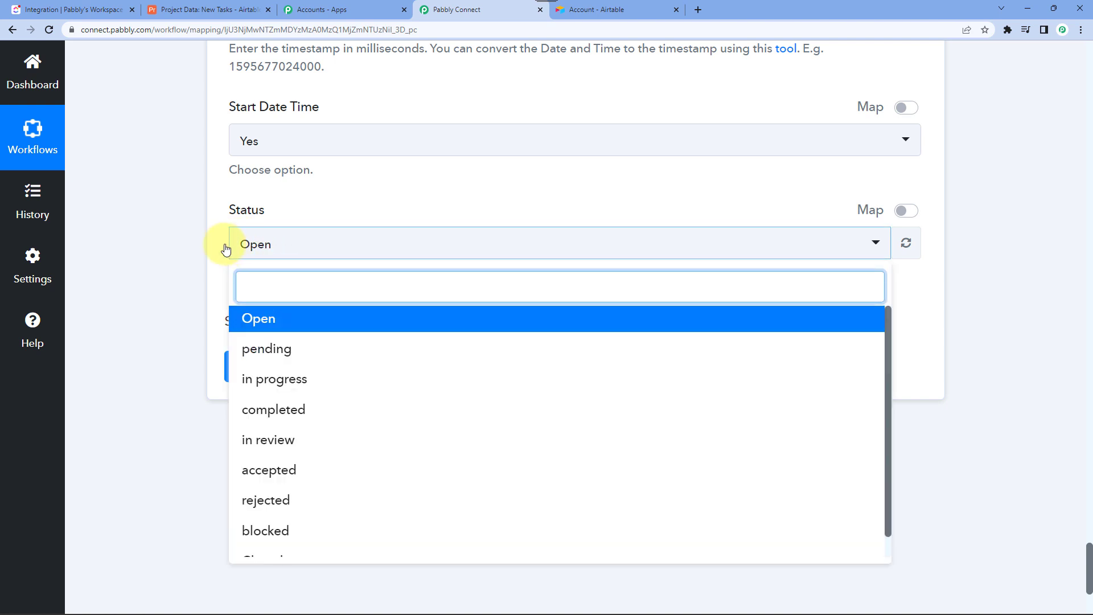
pyautogui.scroll(-2, 191, 231)
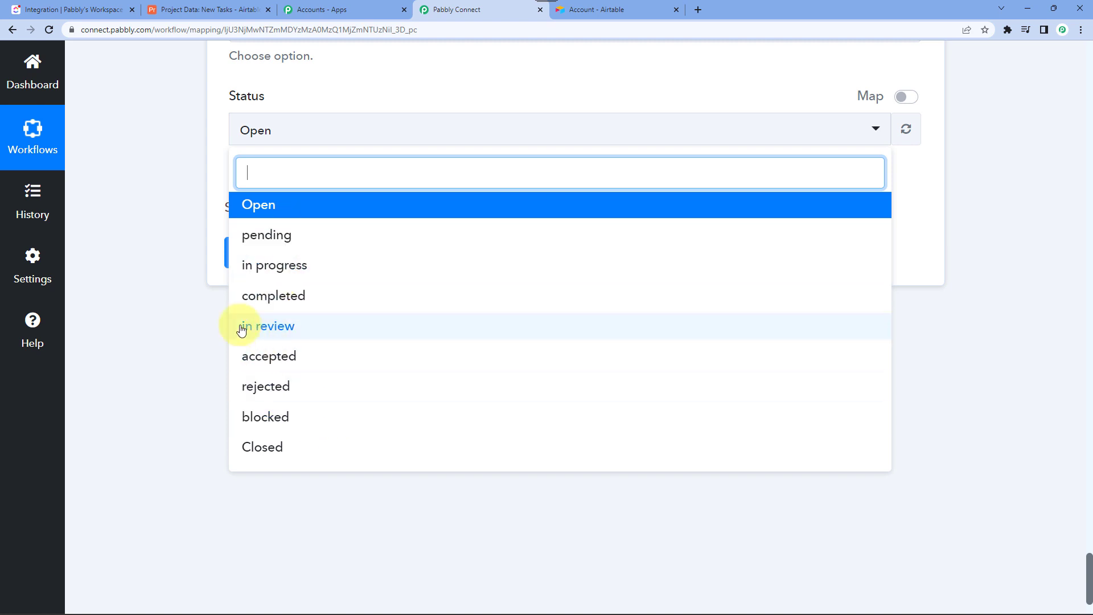
pyautogui.click(197, 146)
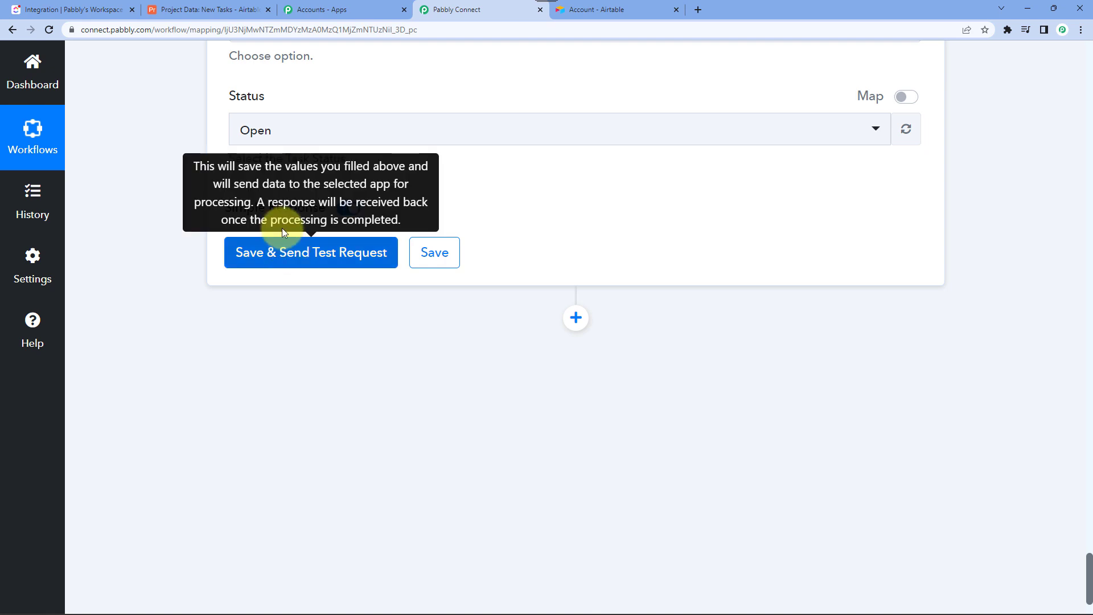
# Check the New Integrations list in ClickUp, return to Pabbly Connect and save and send the Create Task test request
pyautogui.click(65, 8)
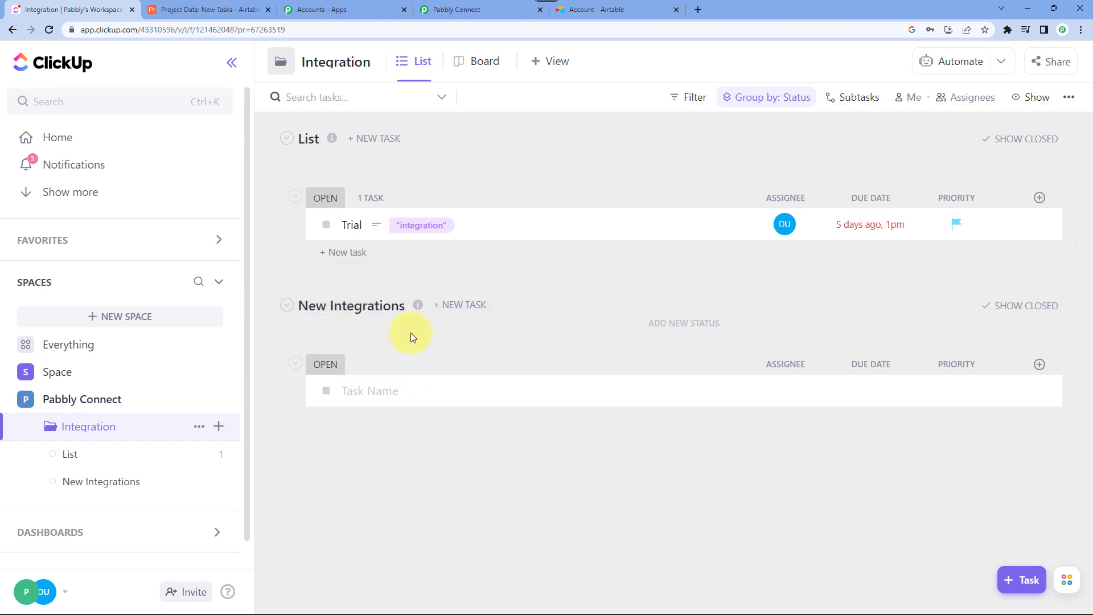
pyautogui.click(490, 15)
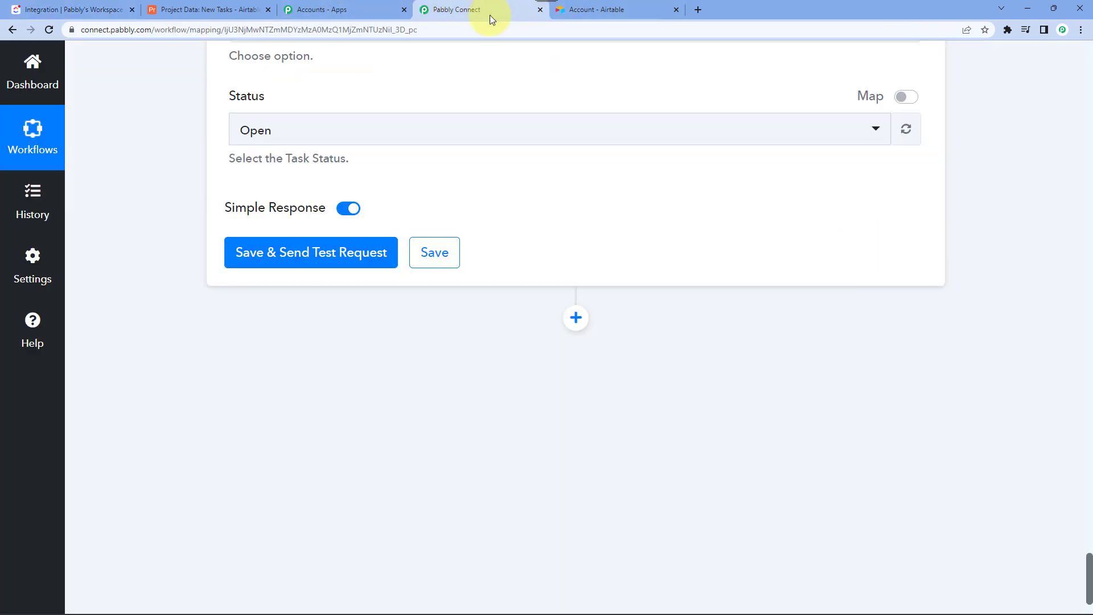
pyautogui.click(315, 253)
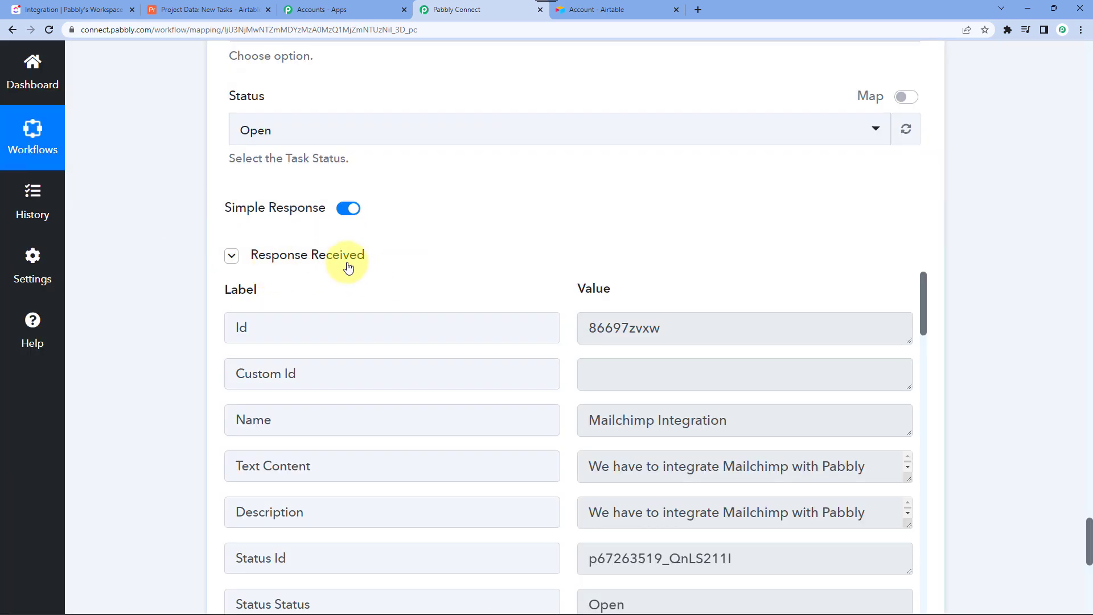
# Open the Mailchimp Integration task in ClickUp and compare its title, description and tag with the Airtable record
pyautogui.click(306, 261)
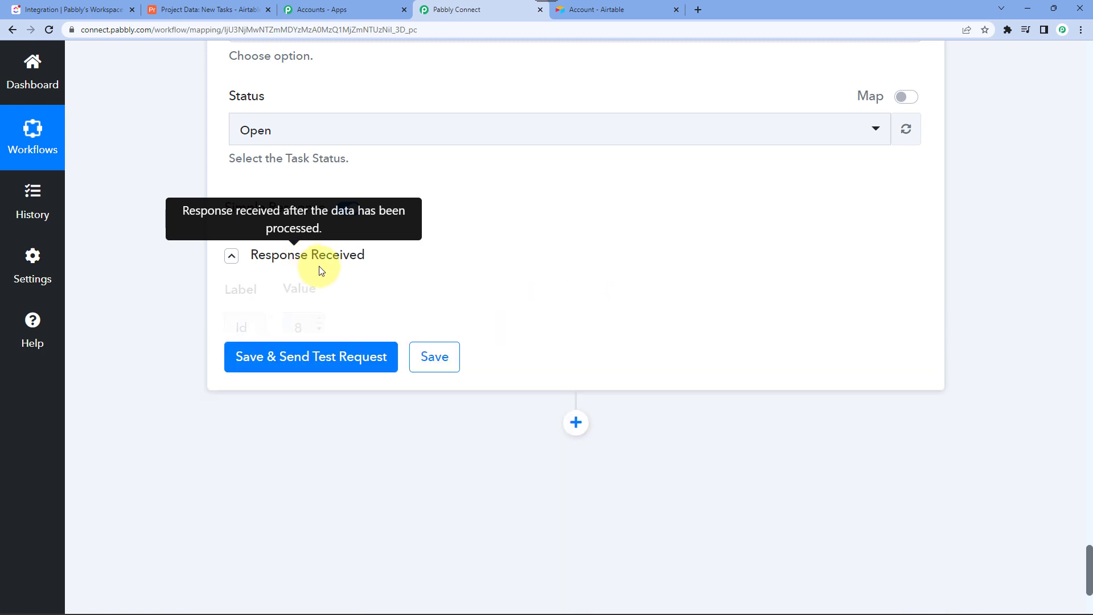
pyautogui.click(58, 11)
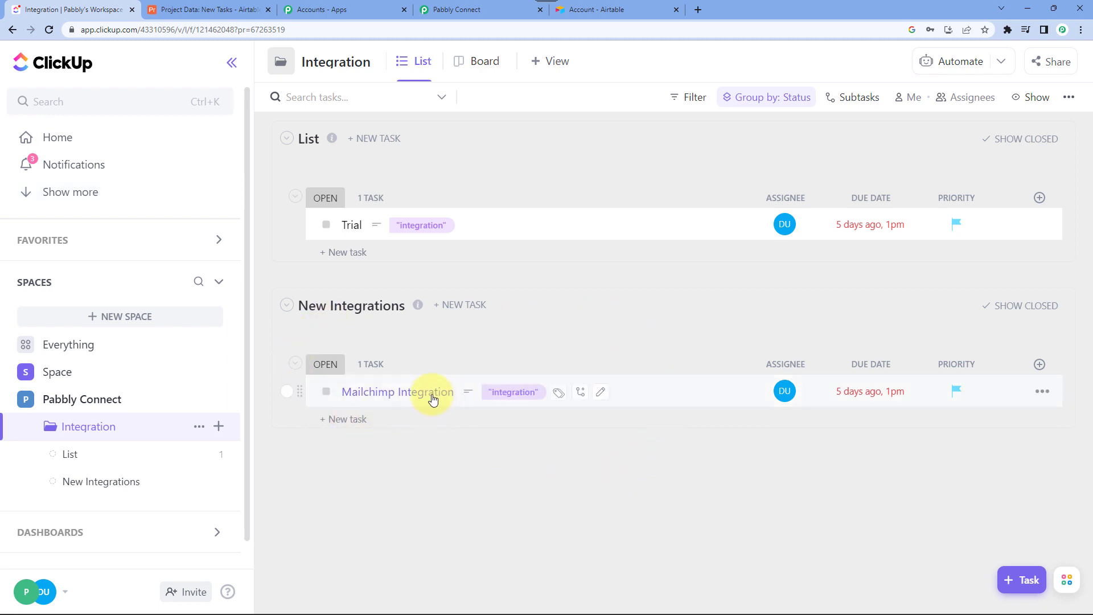
pyautogui.click(433, 393)
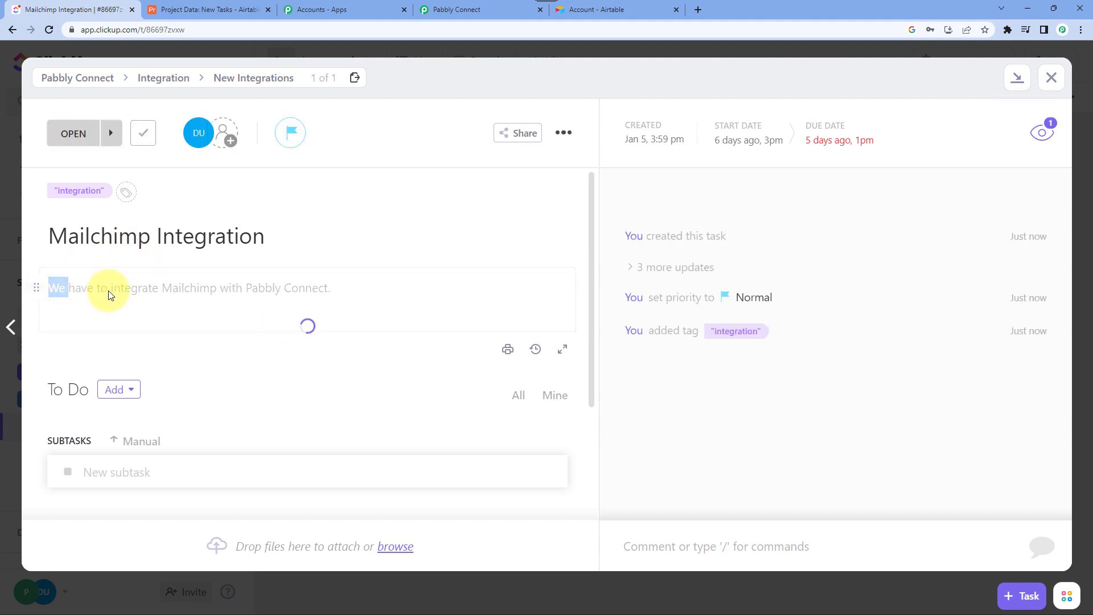
pyautogui.click(219, 9)
pyautogui.doubleClick(555, 193)
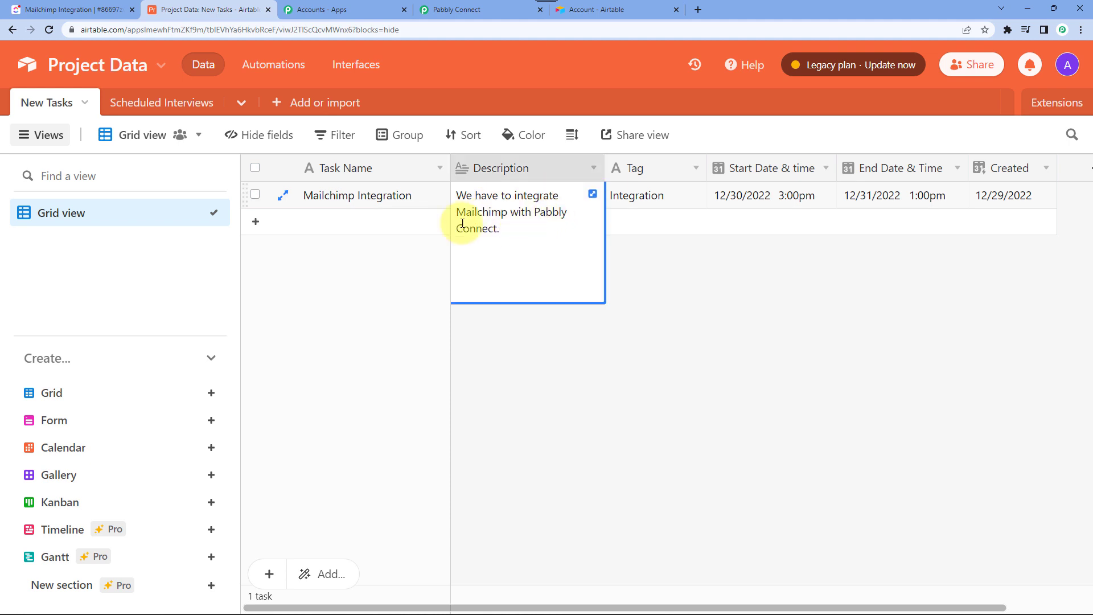
pyautogui.click(503, 5)
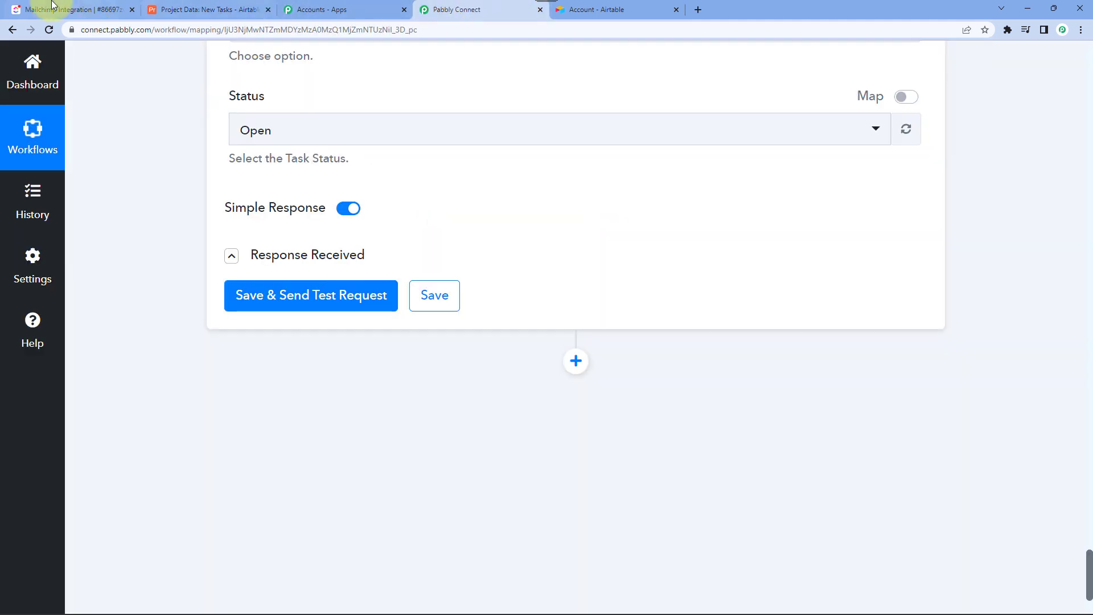
pyautogui.click(74, 9)
pyautogui.scroll(-3, 215, 307)
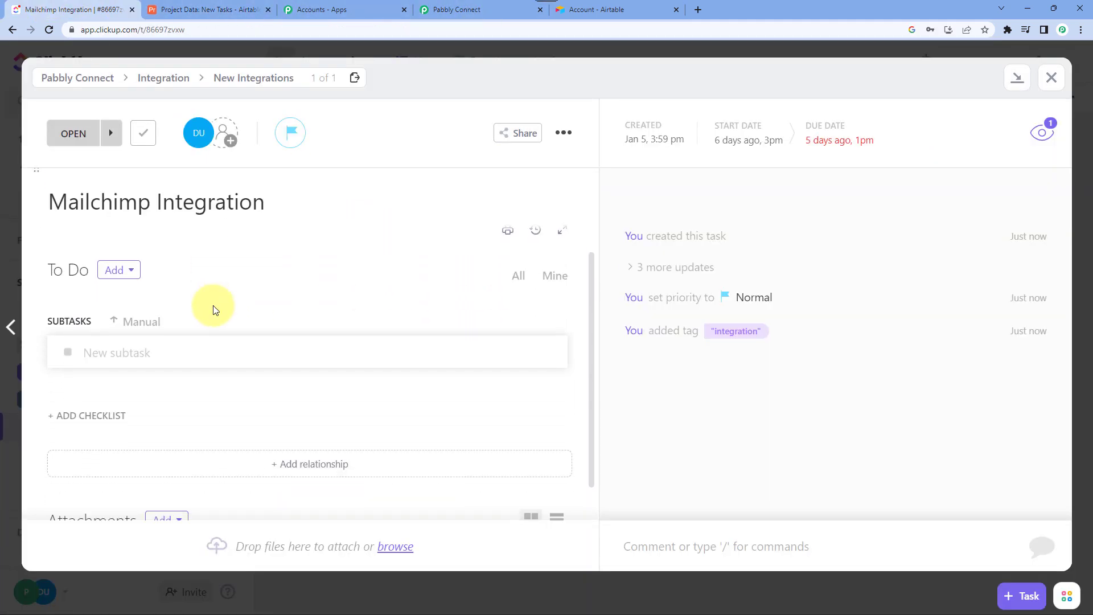
pyautogui.scroll(3, 216, 310)
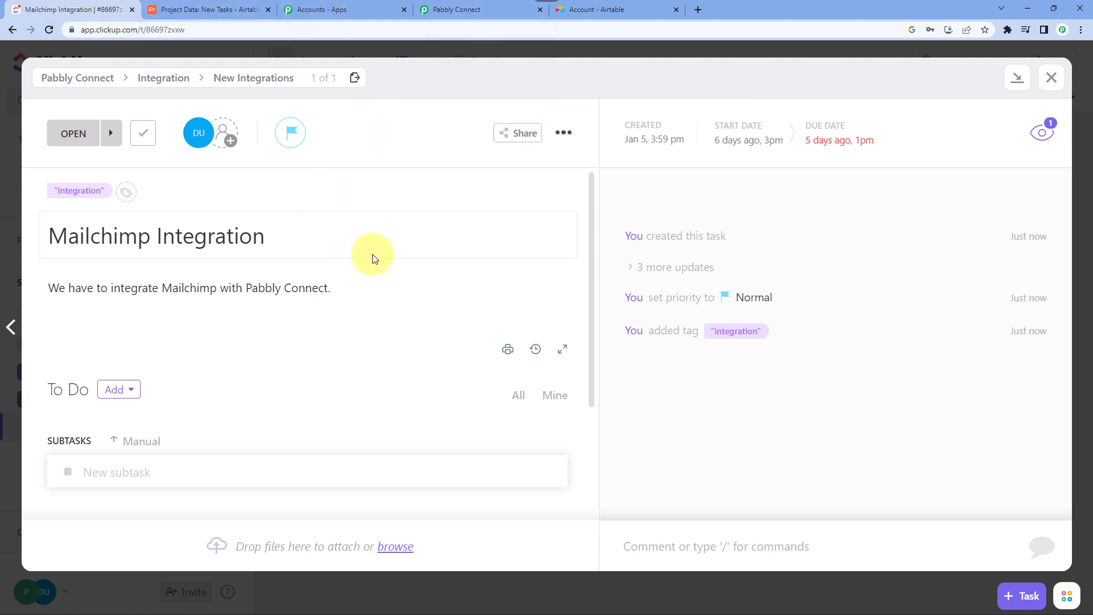
# Return to Pabbly Connect, save the ClickUp Create Task step and dismiss the confirmation
pyautogui.click(464, 9)
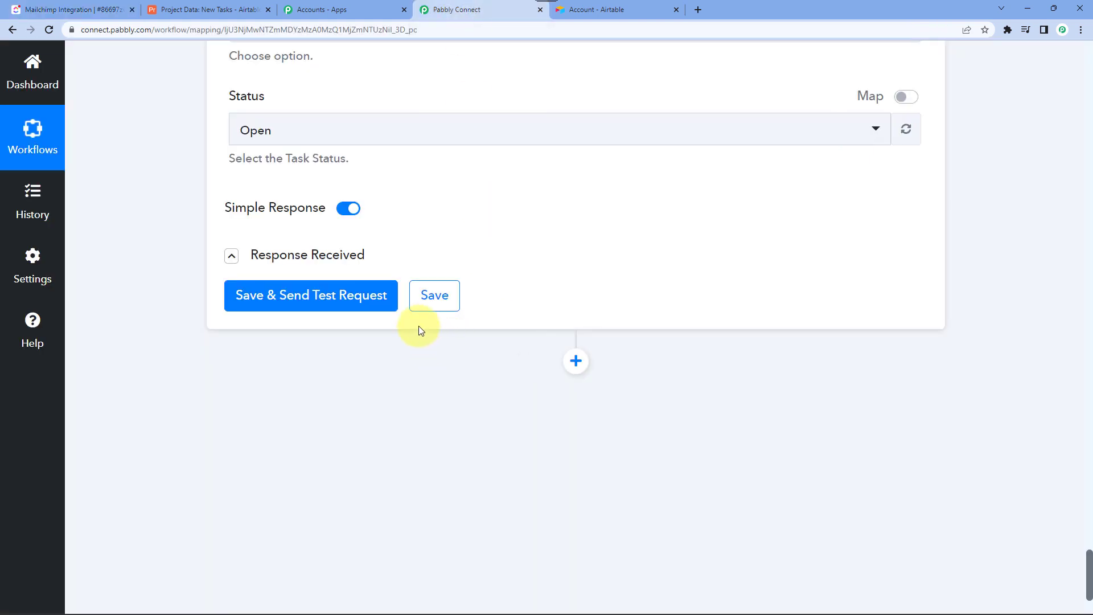
pyautogui.click(439, 295)
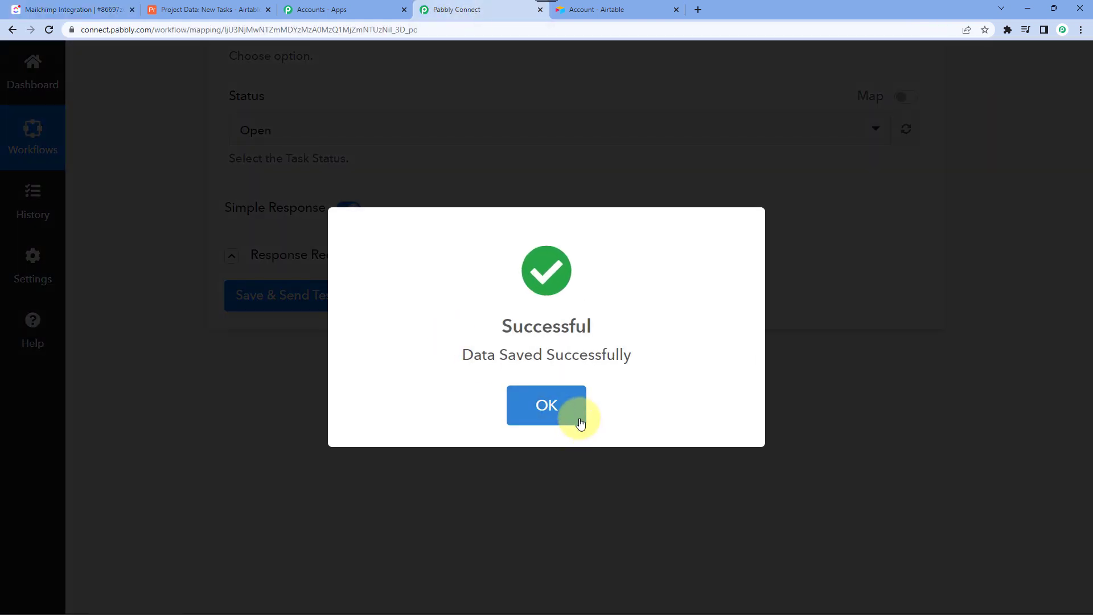
pyautogui.click(575, 415)
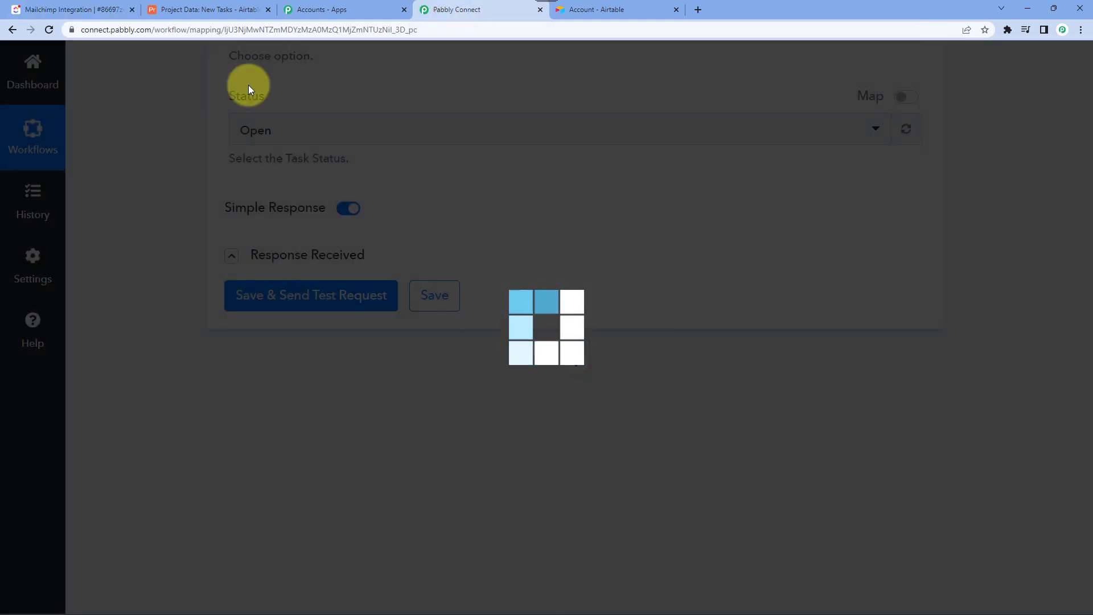
# Compare the ClickUp task's start and due dates with the current date and the Mailchimp Integration record's dates in Airtable
pyautogui.click(73, 10)
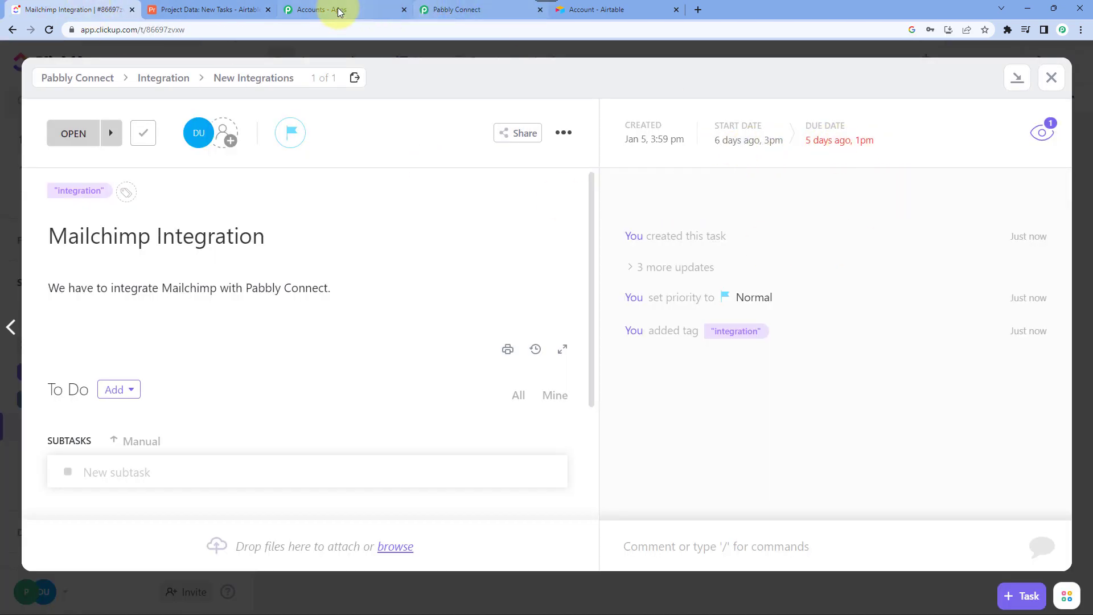
pyautogui.moveTo(1076, 609)
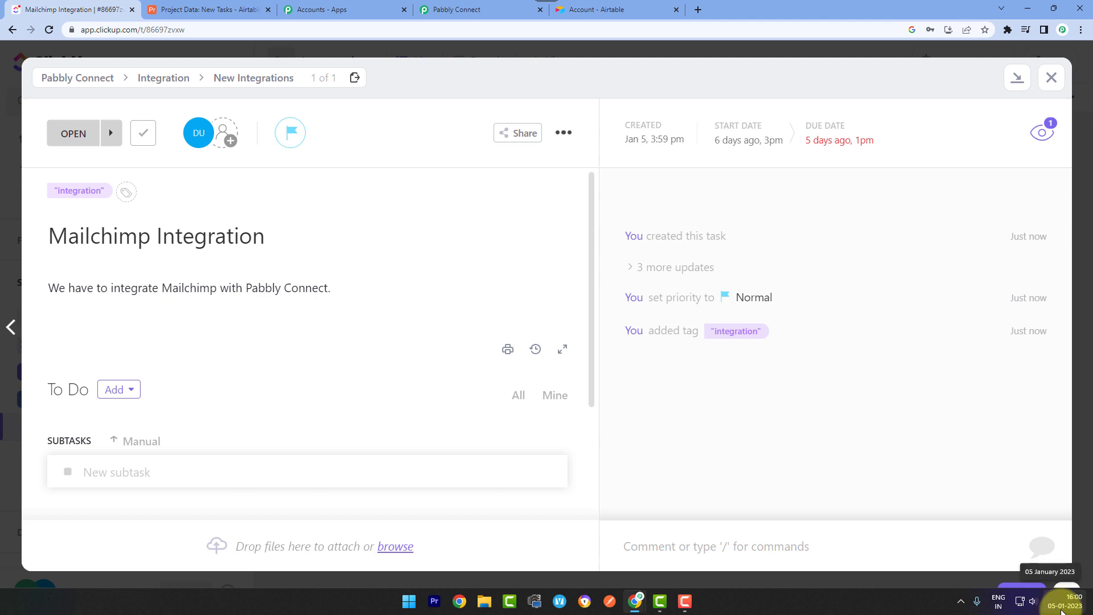
pyautogui.click(242, 9)
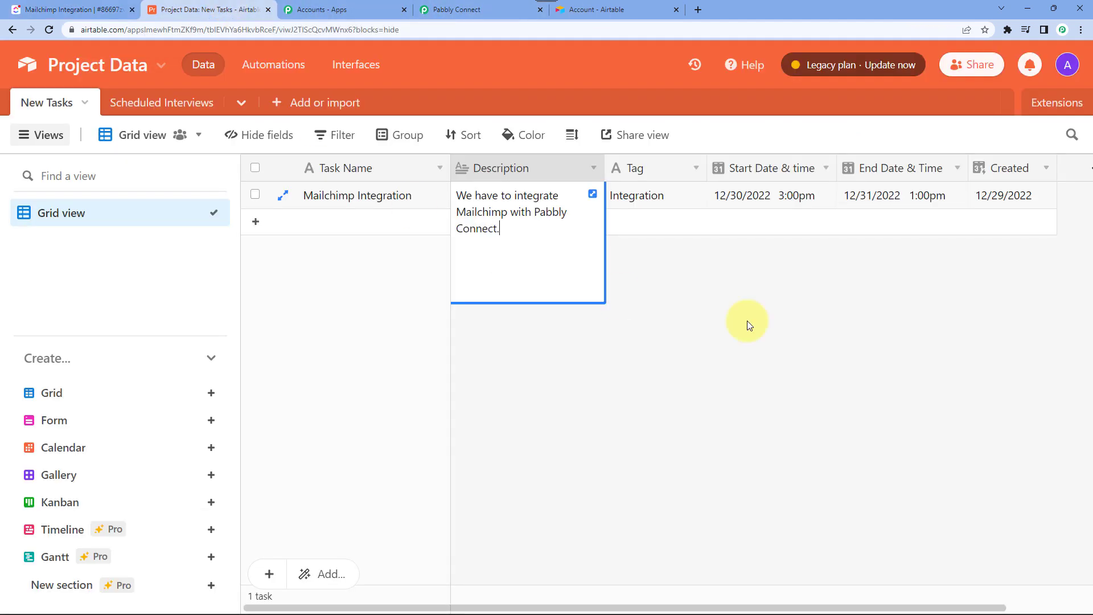
pyautogui.click(754, 200)
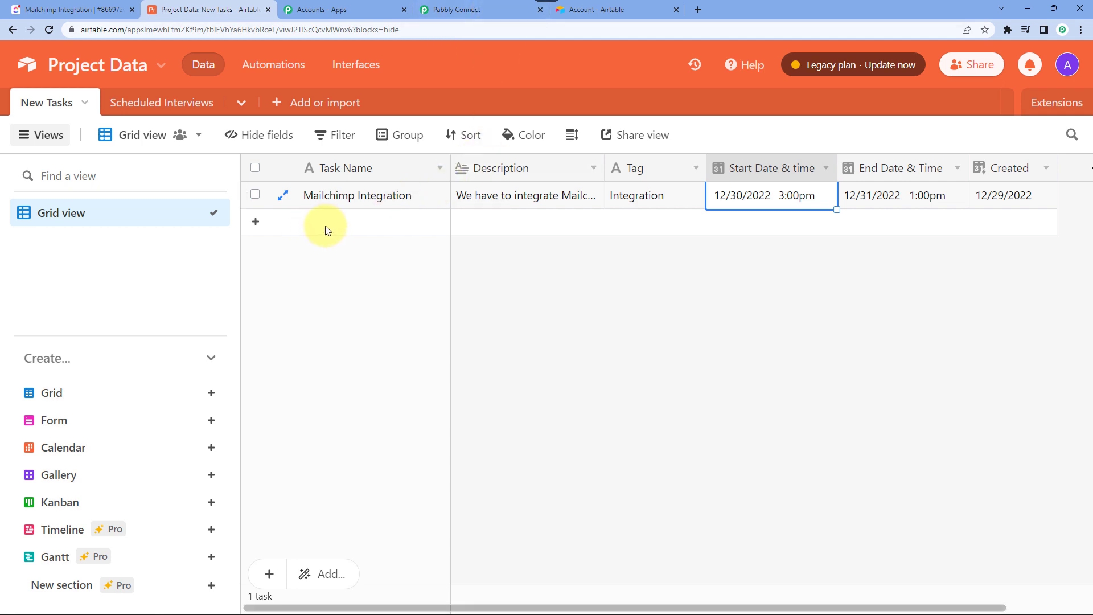
pyautogui.press('Escape')
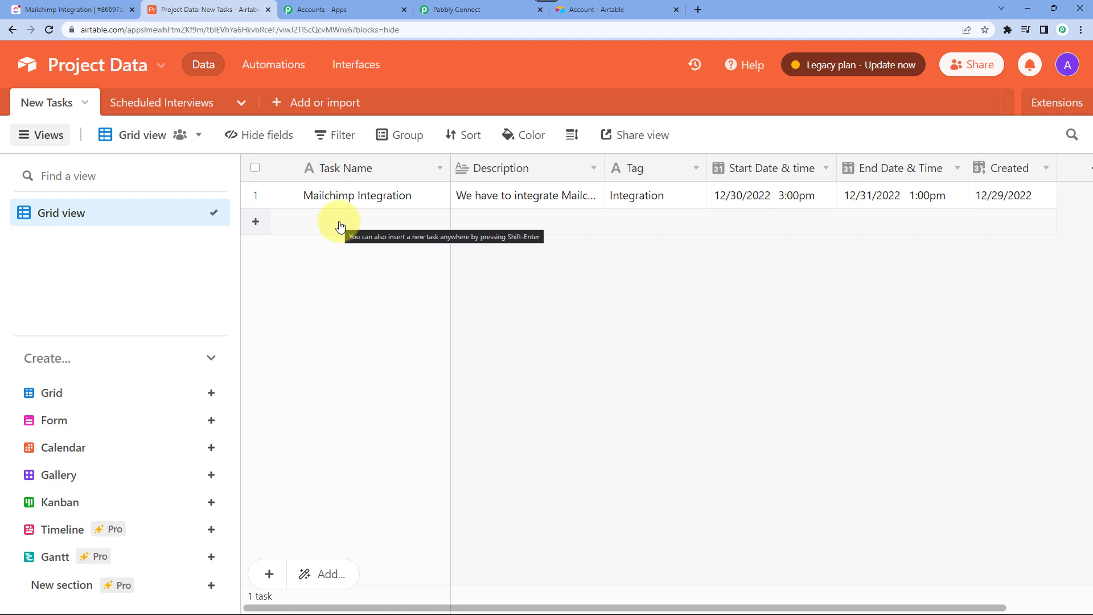
# Add a New Tasks record named YouTube Integration and fill its Description with the text from the Mailchimp Integration record
pyautogui.click(340, 225)
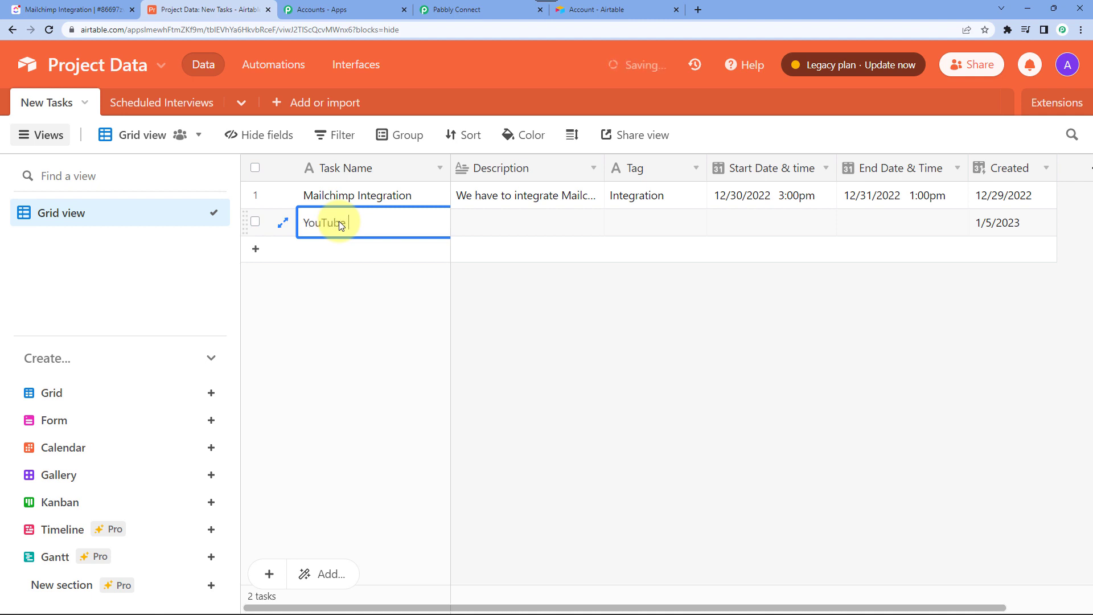
pyautogui.write('gration')
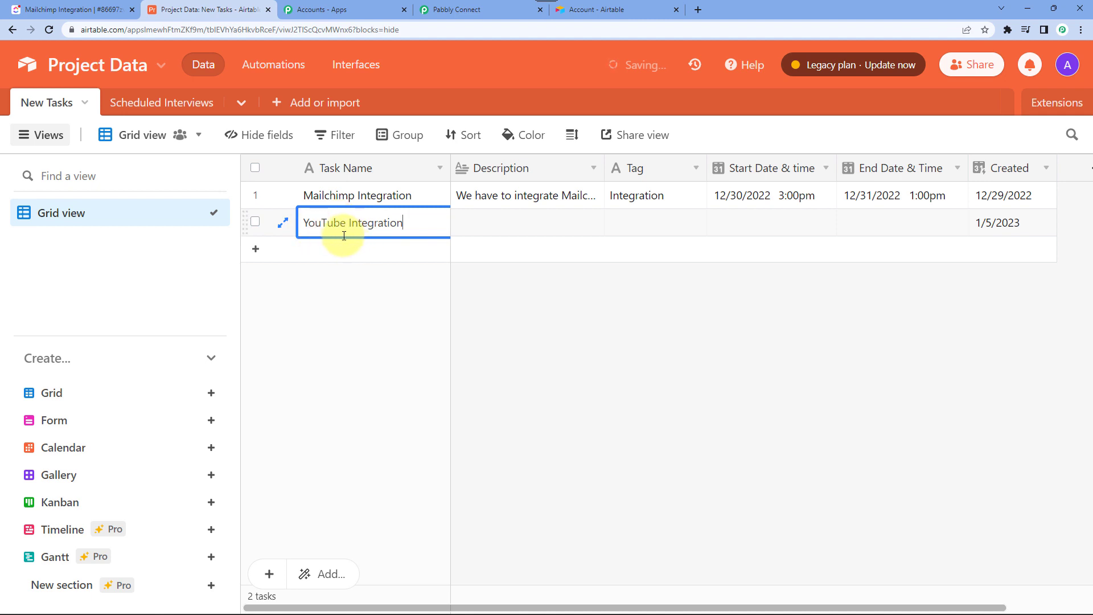
pyautogui.click(494, 224)
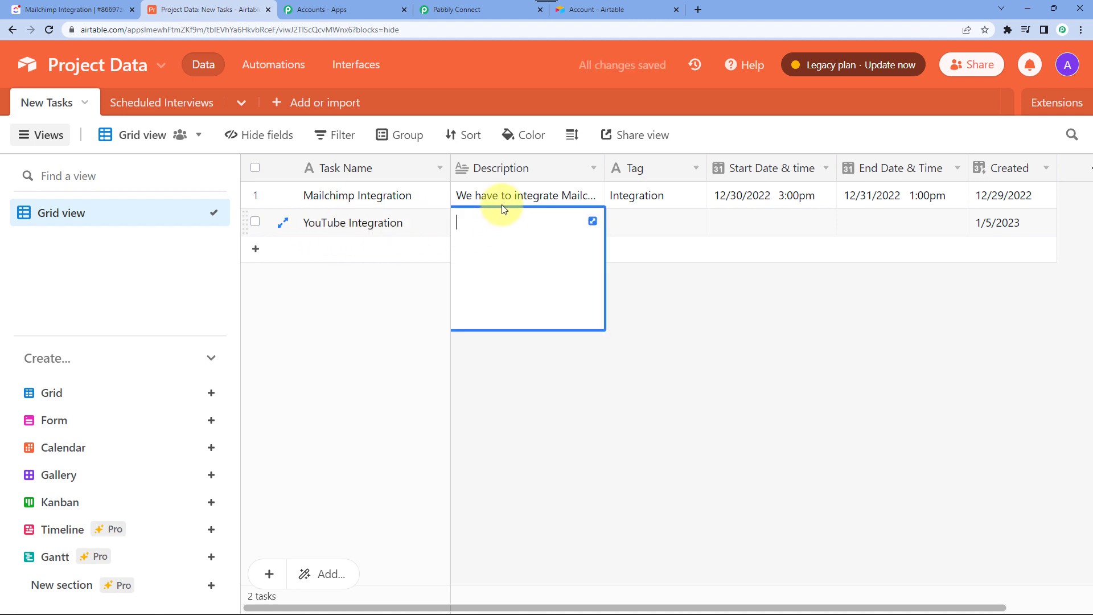
pyautogui.click(504, 201)
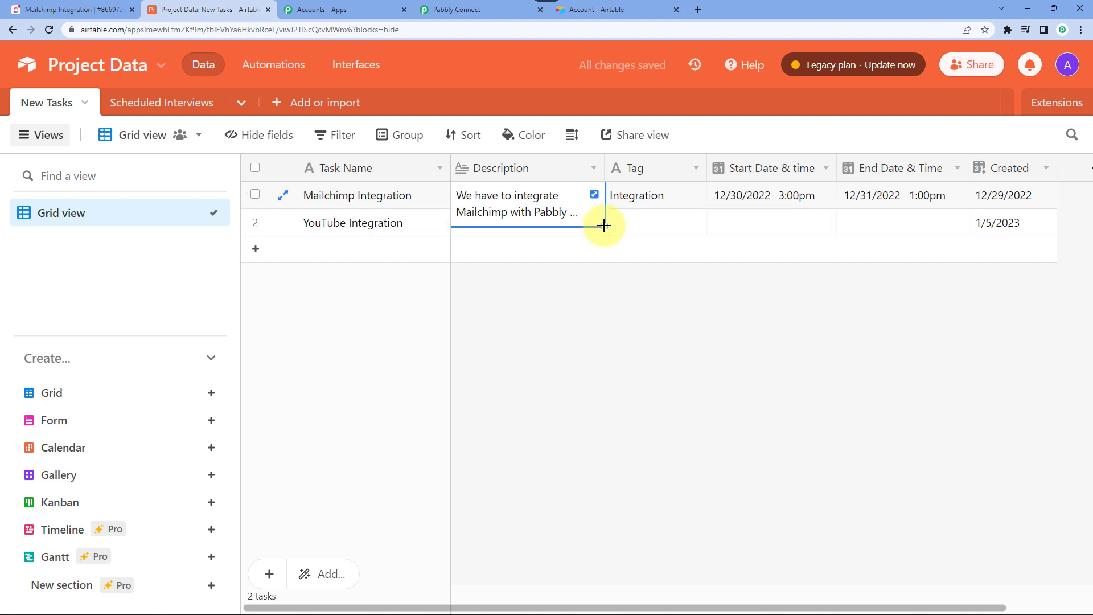
pyautogui.moveTo(604, 226); pyautogui.dragTo(526, 233)
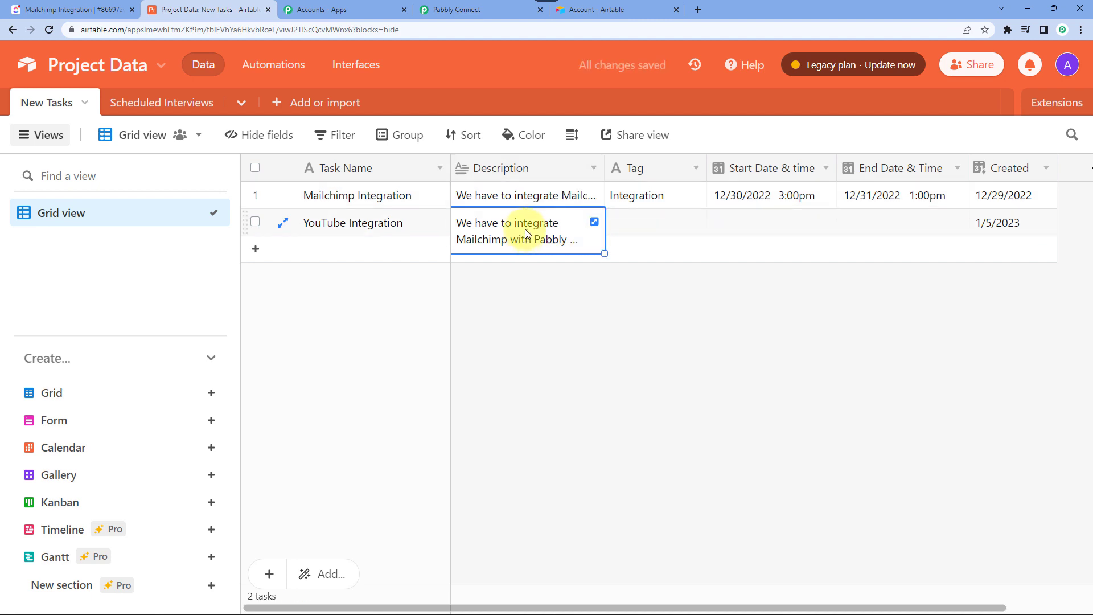
# Replace Mailchimp with YouTube in the Description of the YouTube Integration record
pyautogui.click(480, 241)
pyautogui.doubleClick(480, 239)
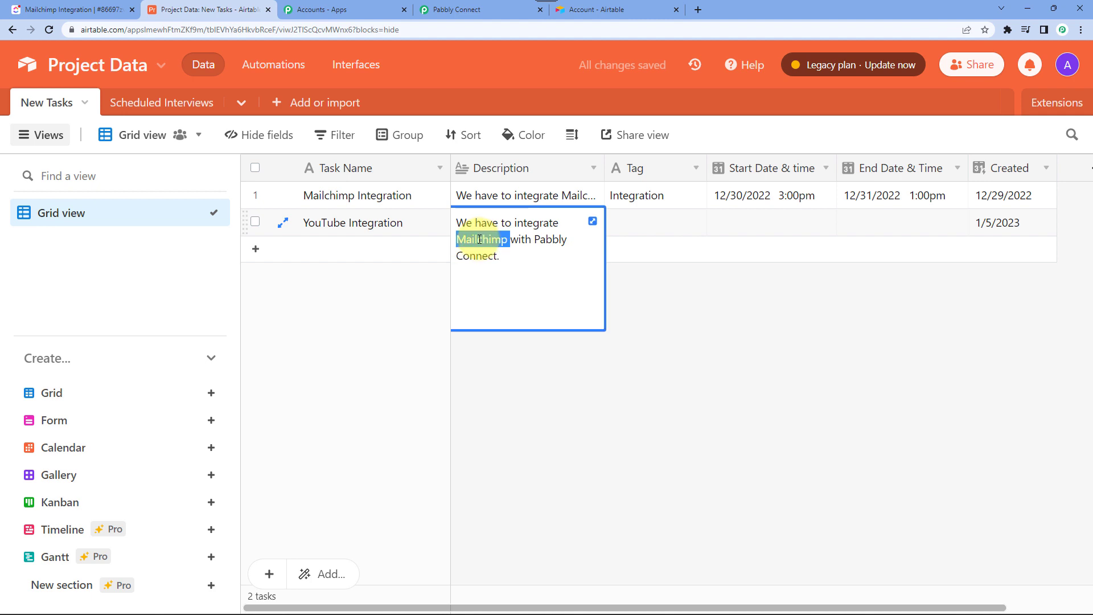
pyautogui.write('YouTUbe')
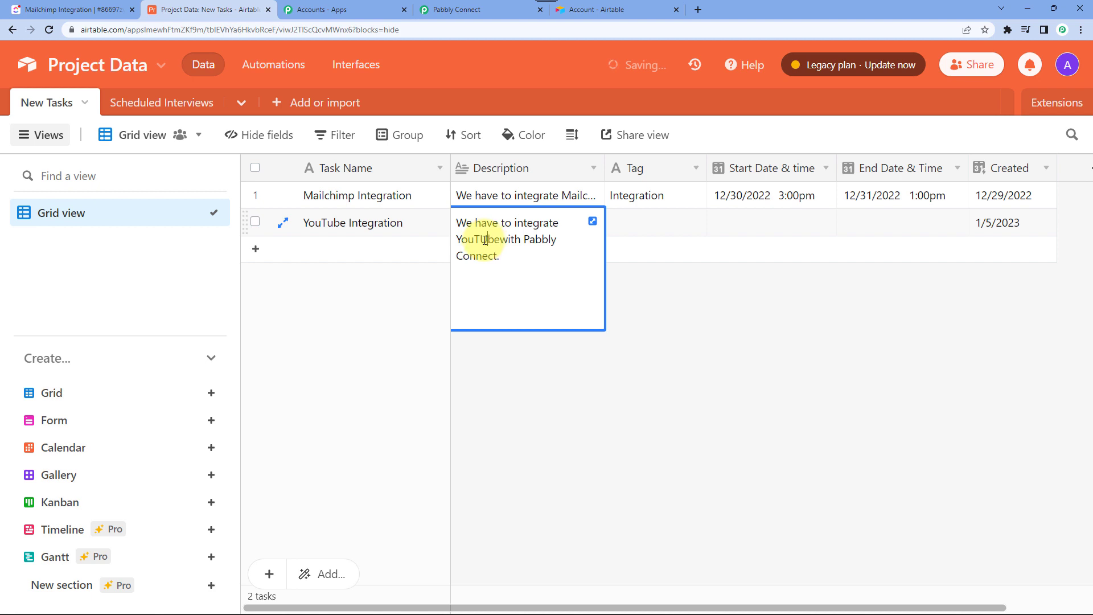
pyautogui.write('u')
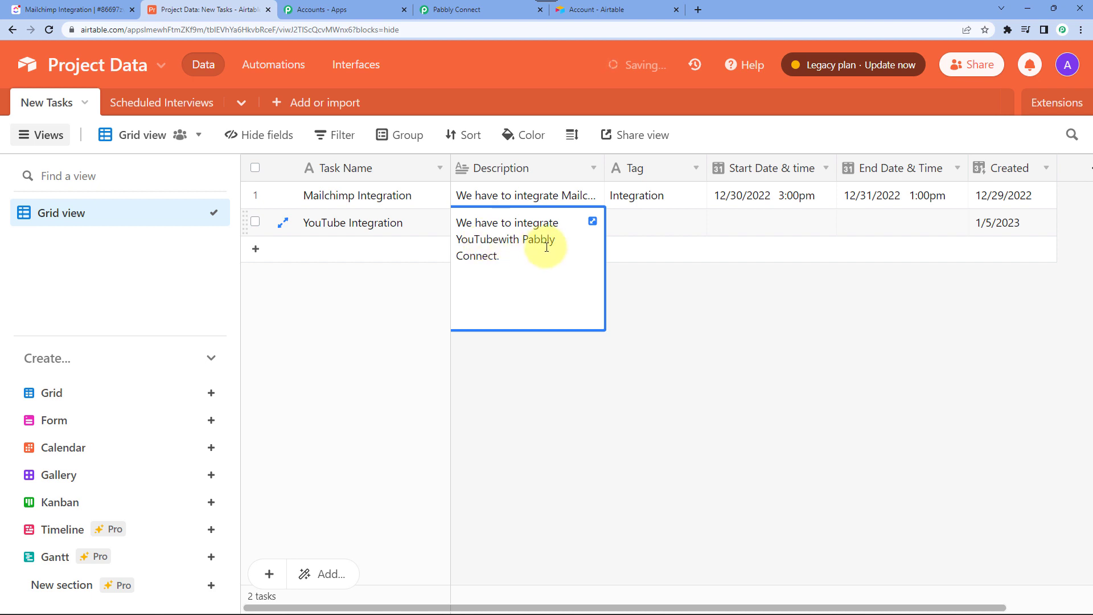
pyautogui.click(501, 239)
# Fill the YouTube Integration record's Tag with Integration from the record above
pyautogui.click(647, 227)
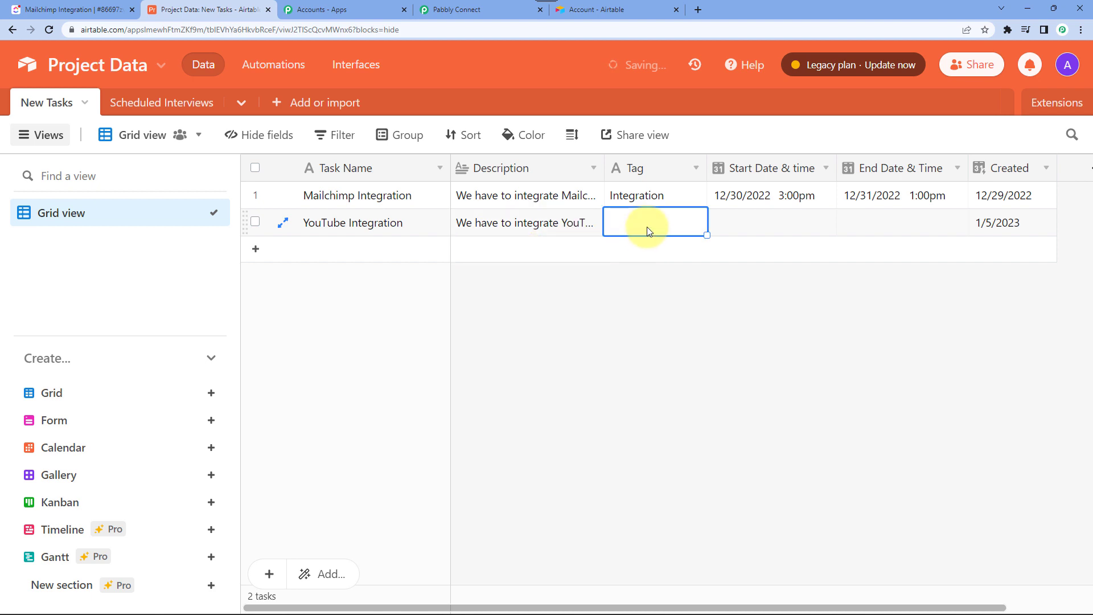
pyautogui.click(678, 203)
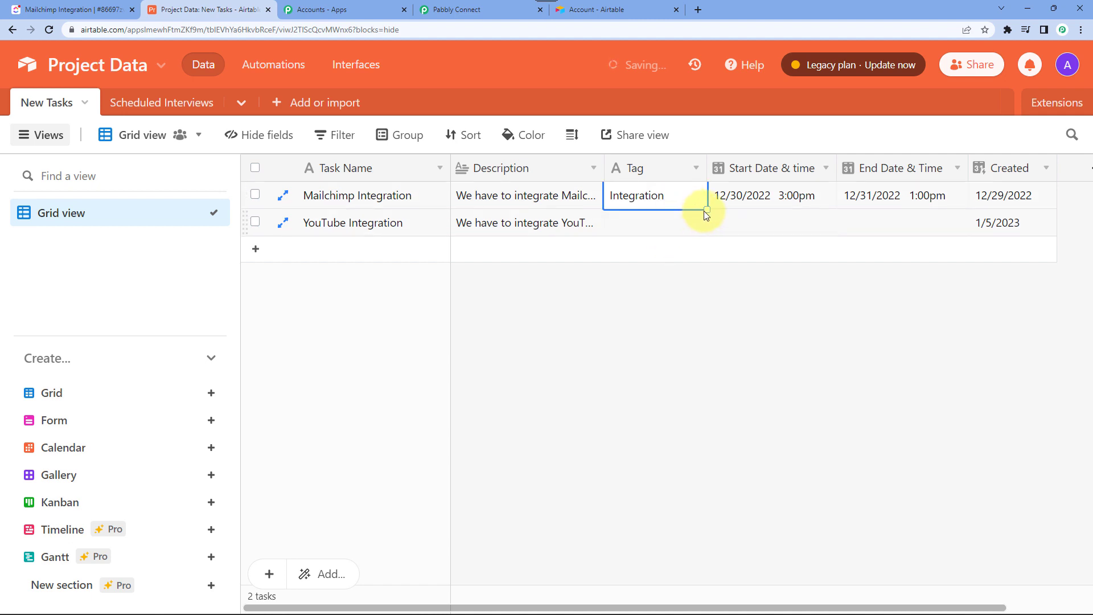
pyautogui.moveTo(705, 210); pyautogui.dragTo(712, 223)
# Set the YouTube Integration record's Start Date & time to 1/7/2023 and its End Date & Time to 1/10/2023
pyautogui.click(753, 220)
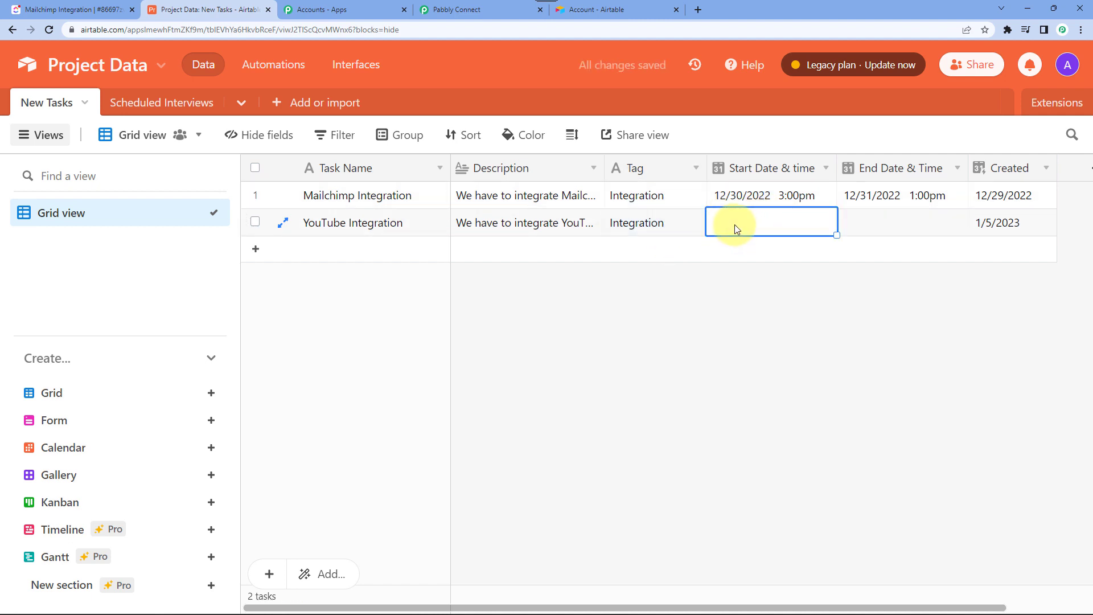
pyautogui.click(734, 225)
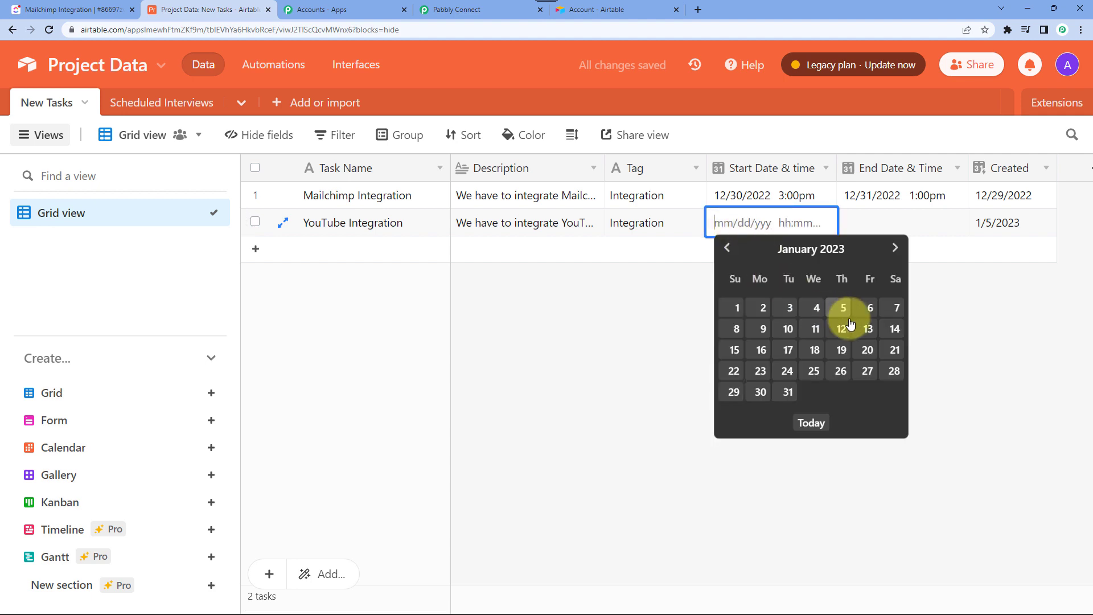
pyautogui.click(892, 309)
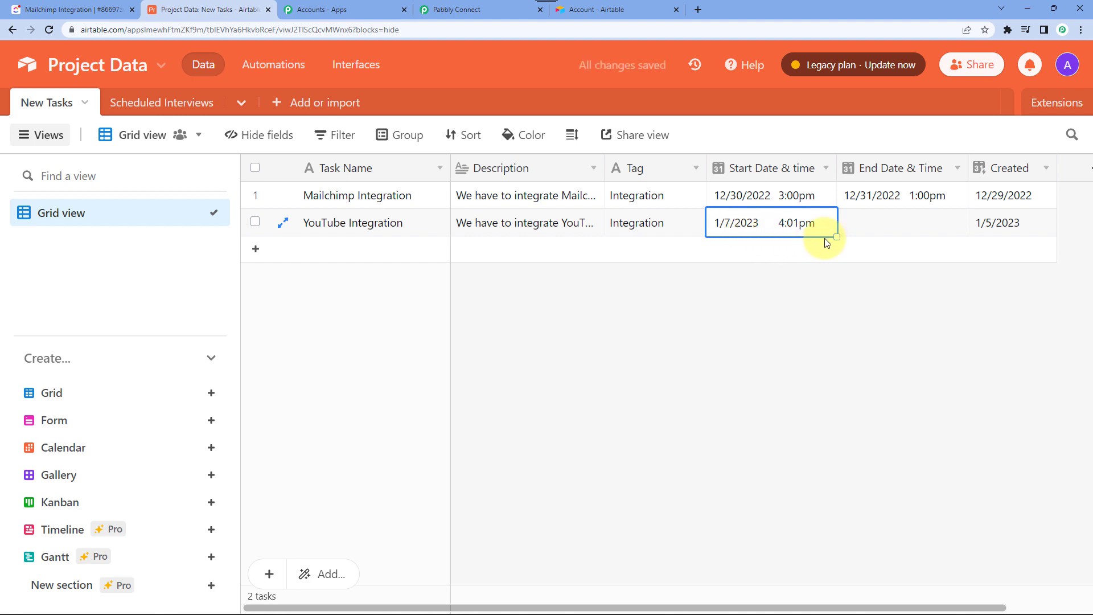
pyautogui.click(917, 230)
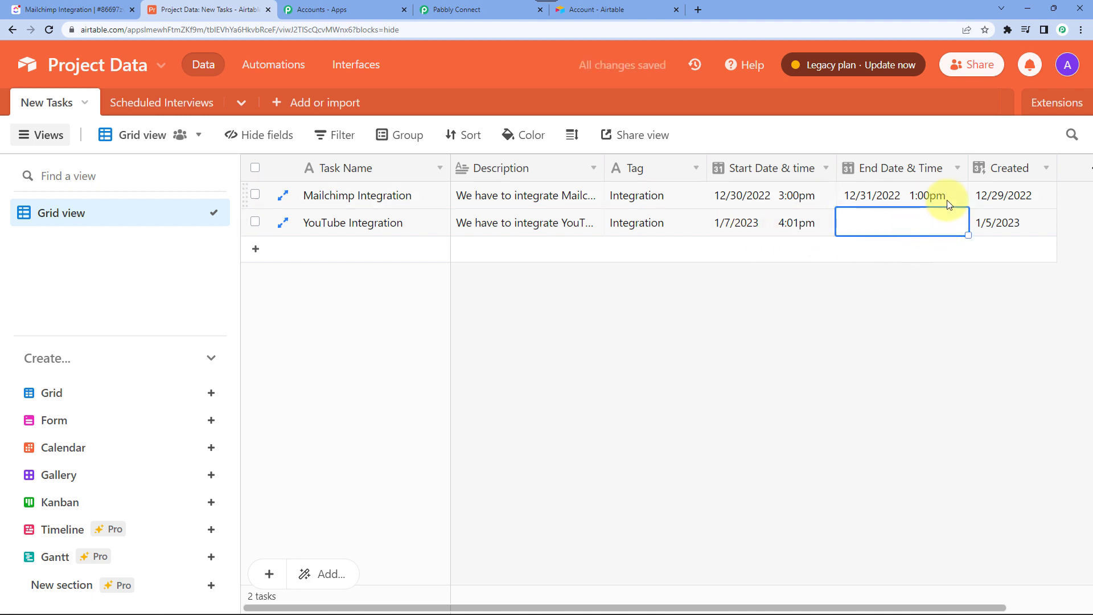
pyautogui.click(905, 228)
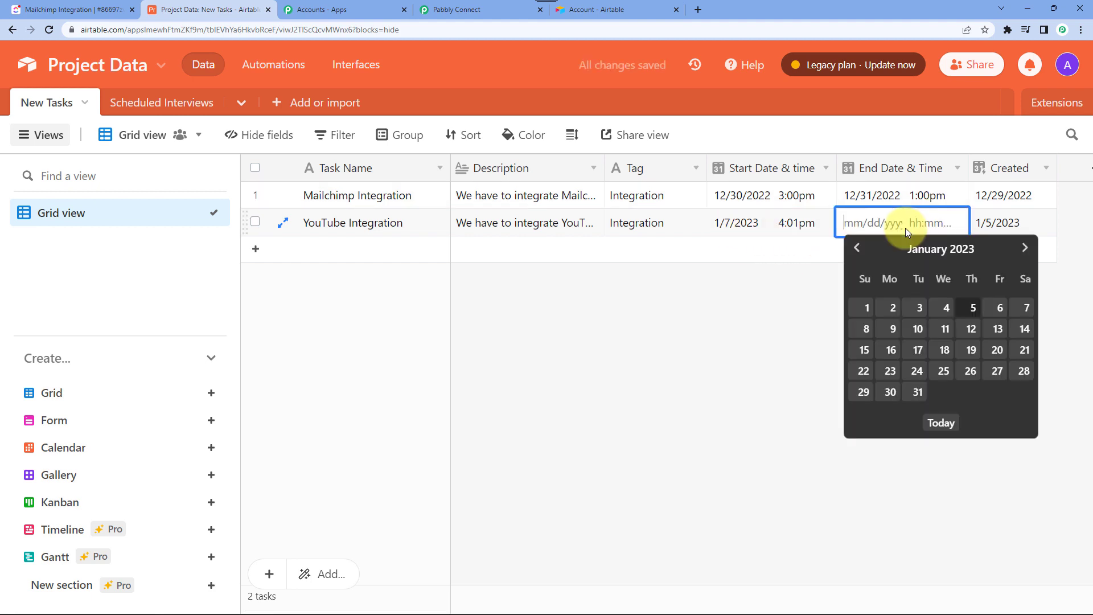
pyautogui.click(918, 329)
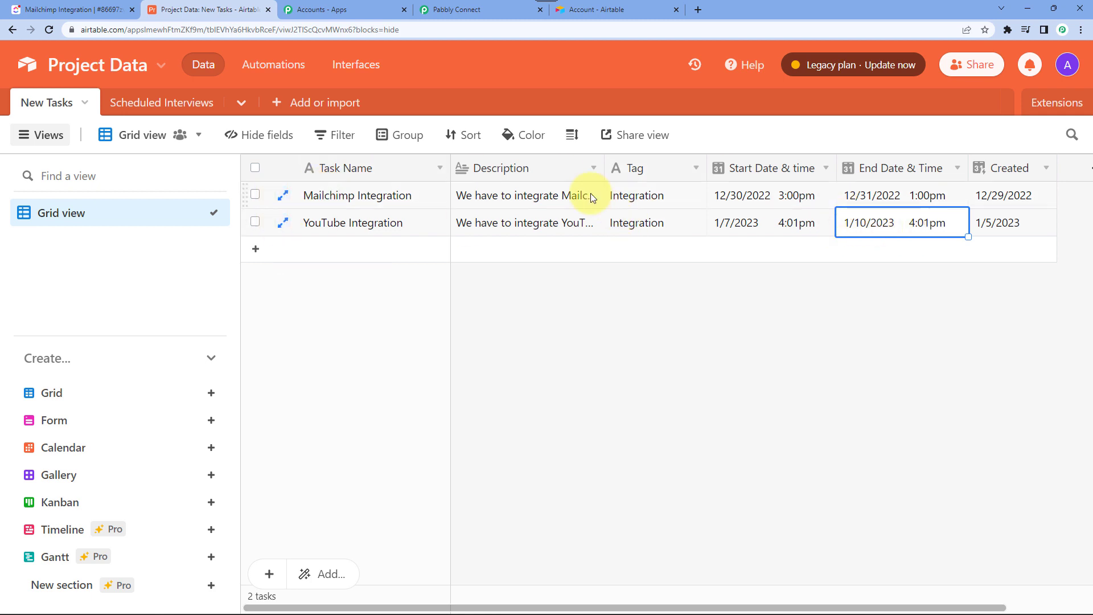
# Switch to Pabbly Connect and save the ClickUp Create Task step again
pyautogui.click(492, 10)
pyautogui.scroll(5, 577, 265)
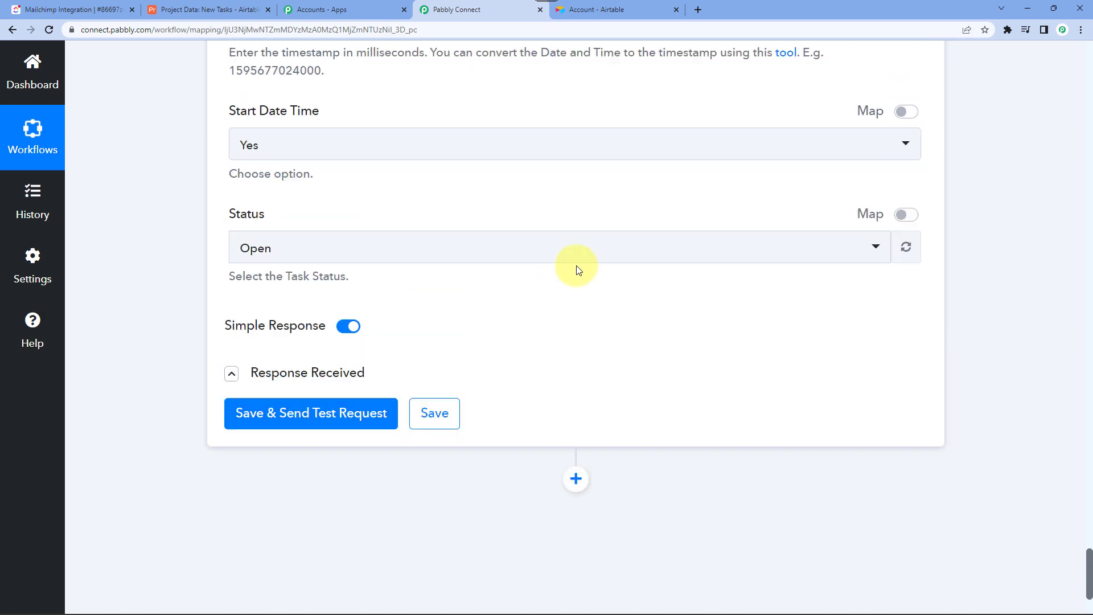
pyautogui.scroll(-5, 577, 265)
pyautogui.click(445, 303)
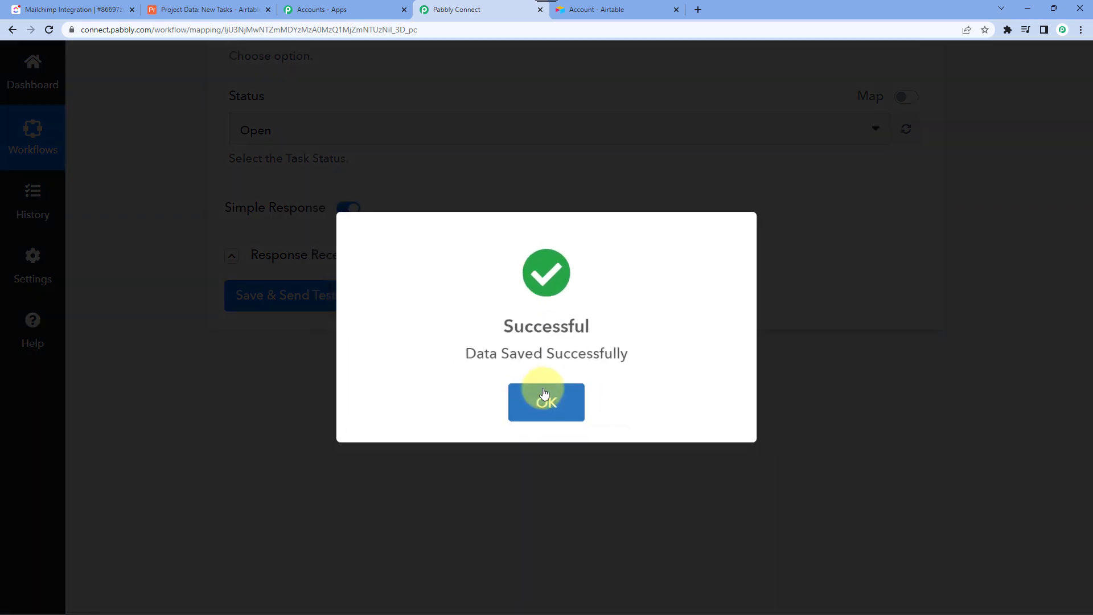
pyautogui.click(543, 399)
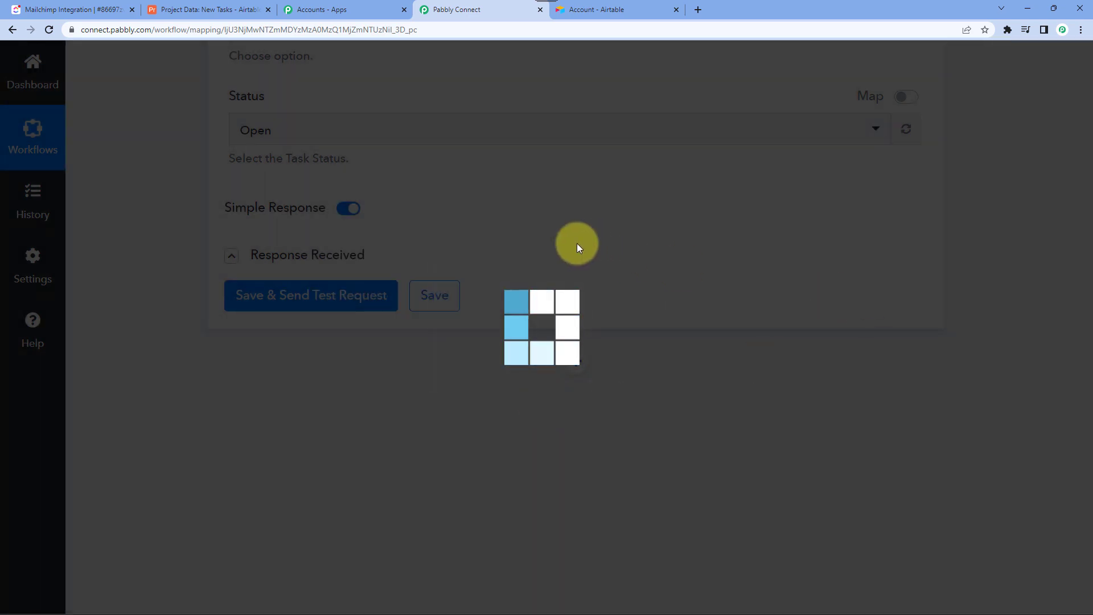
pyautogui.scroll(20, 496, 253)
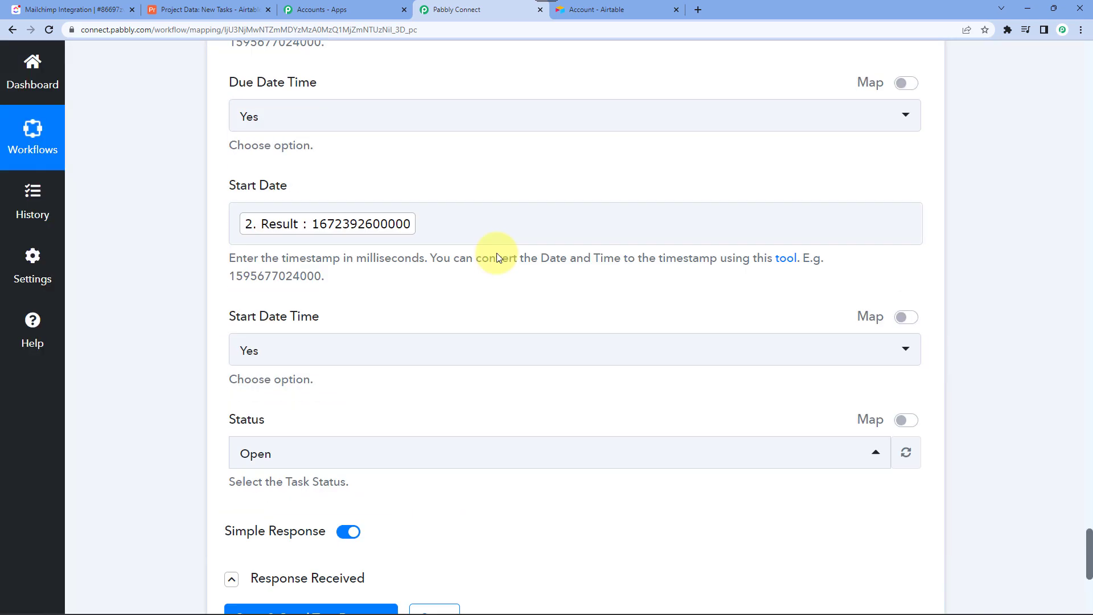
# Collapse the Airtable New Record trigger step at the start of the workflow
pyautogui.scroll(20, 481, 359)
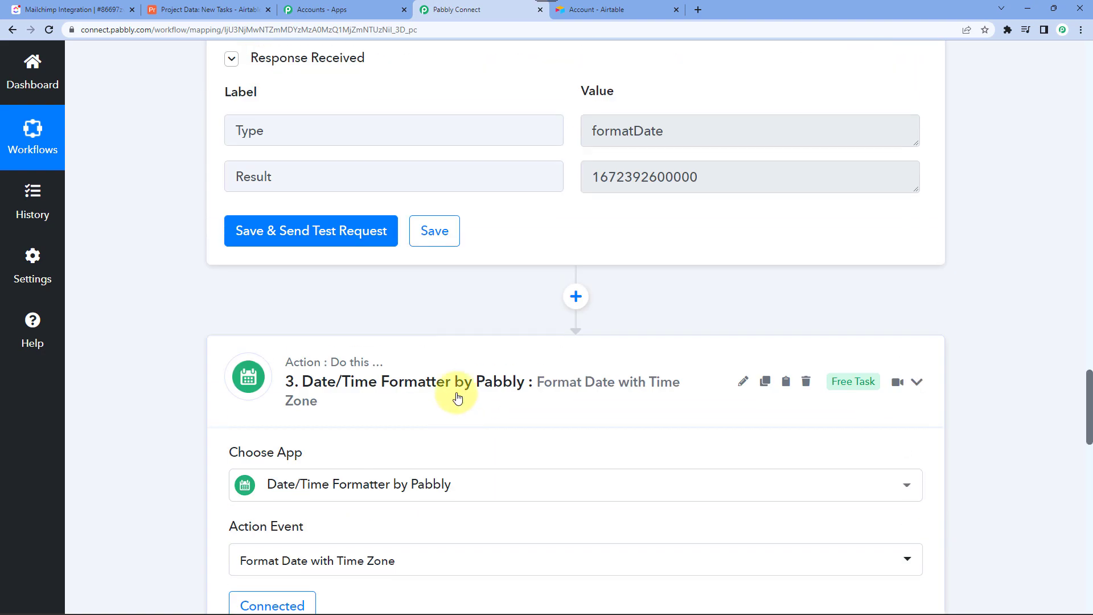
pyautogui.scroll(15, 456, 410)
pyautogui.scroll(20, 463, 372)
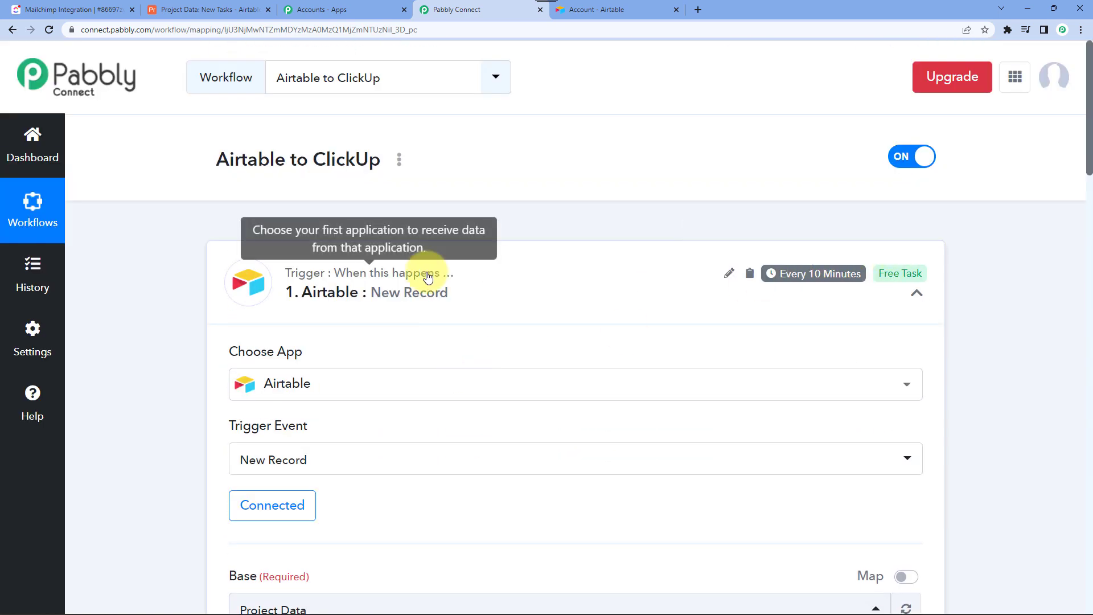
pyautogui.click(495, 280)
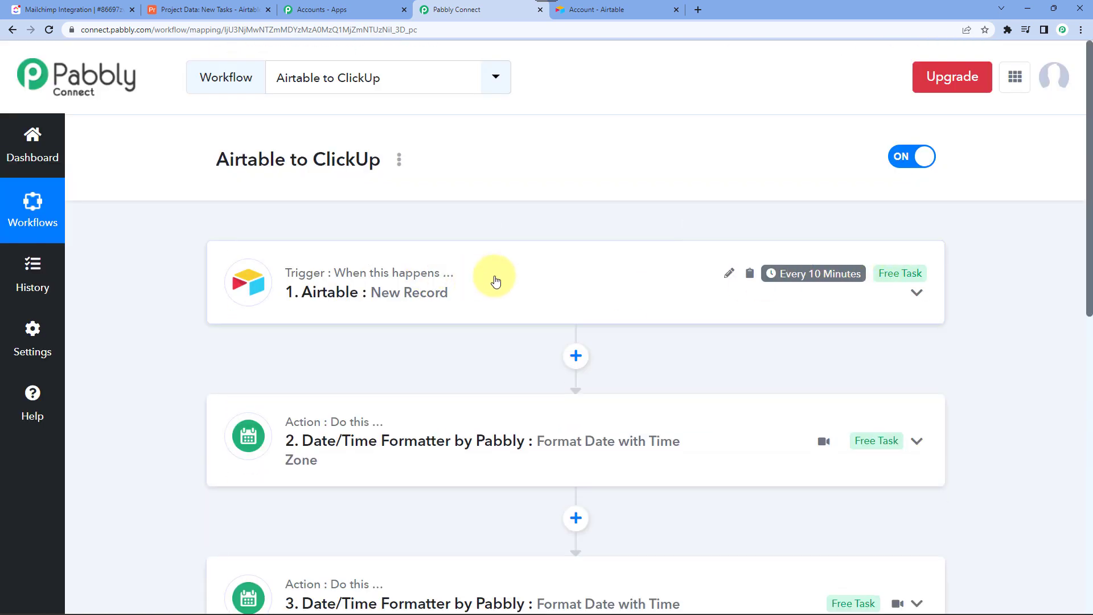
# Switch to ClickUp, close the Mailchimp Integration task, and compare the Integration folder's tasks with Airtable's New Tasks records
pyautogui.click(66, 11)
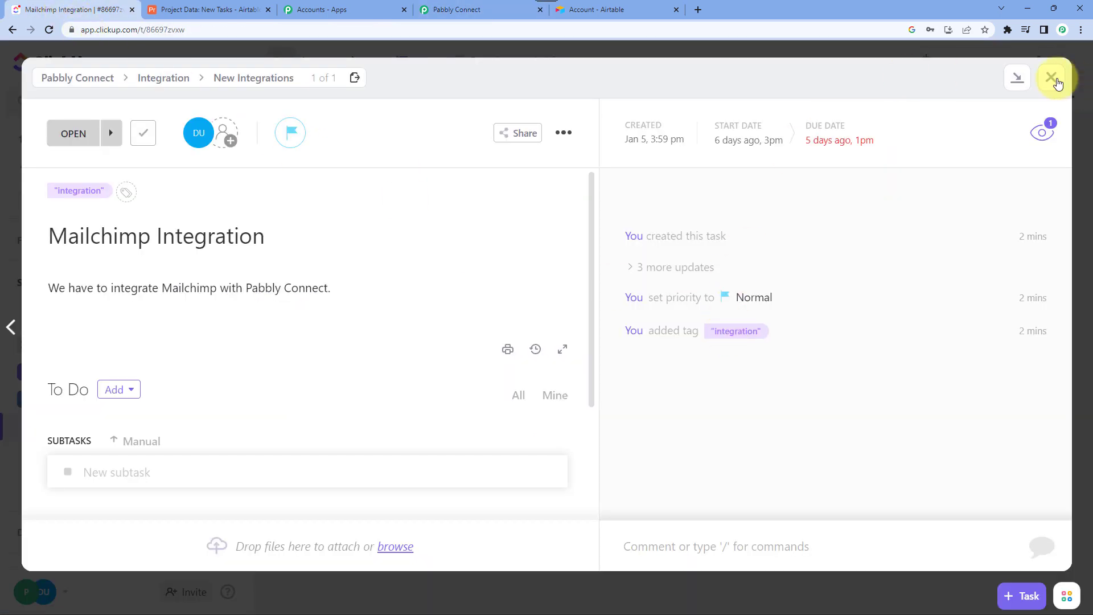
pyautogui.click(1053, 78)
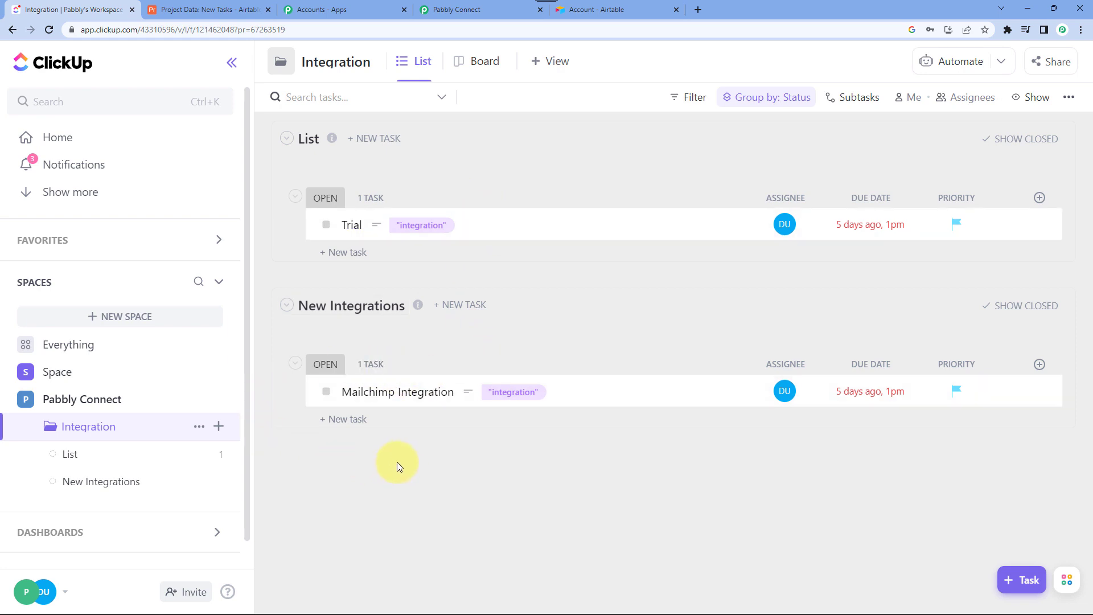
pyautogui.click(205, 9)
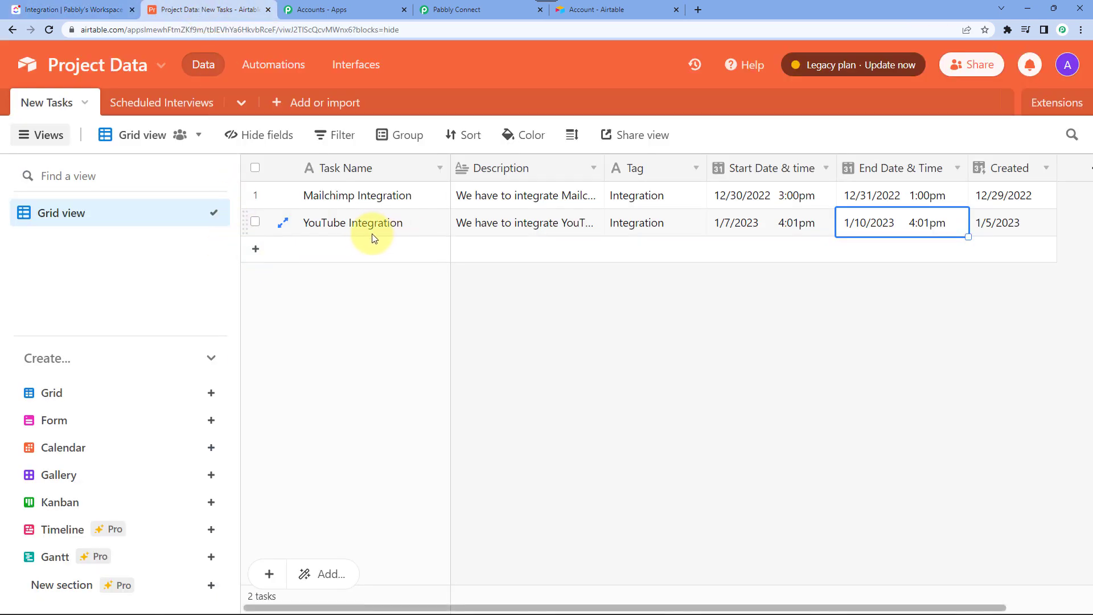
pyautogui.click(103, 10)
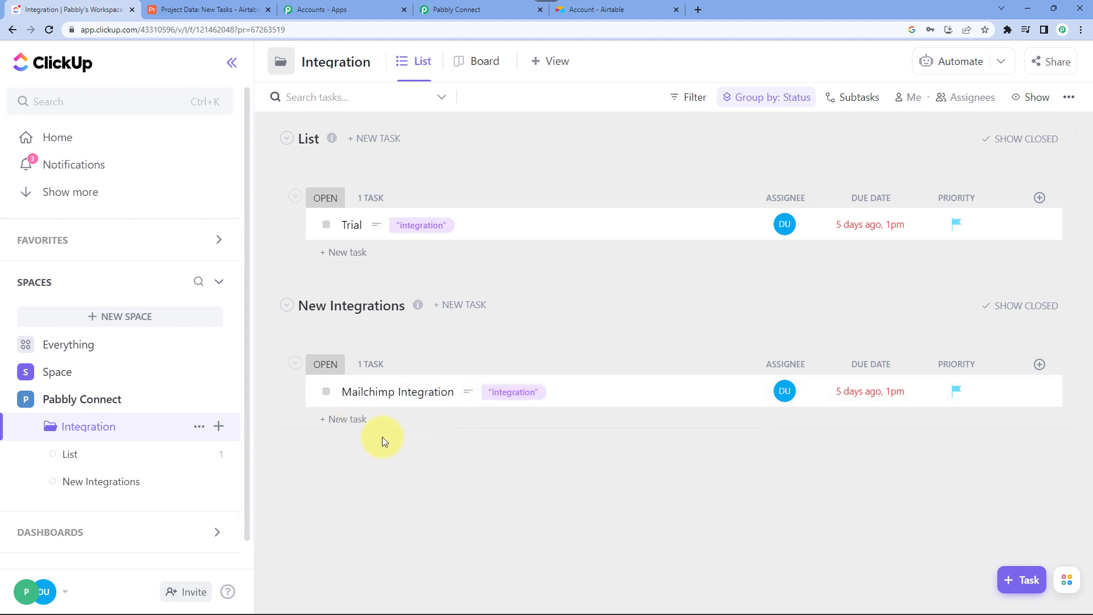
# Switch to Pabbly Connect and review the Airtable to ClickUp workflow's steps alongside the Airtable New Tasks table
pyautogui.click(456, 10)
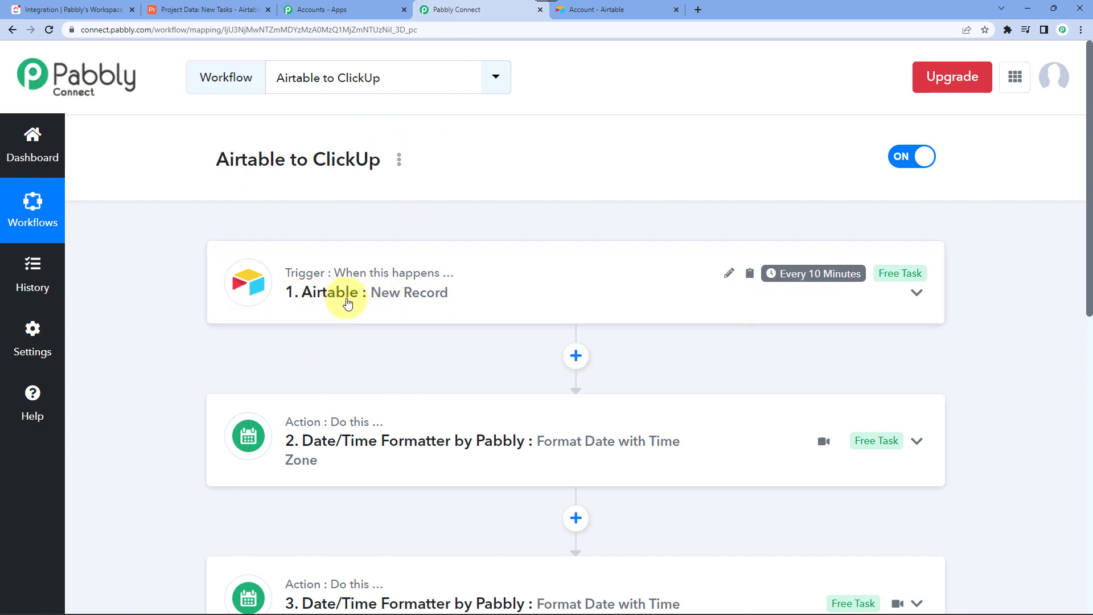
pyautogui.click(209, 10)
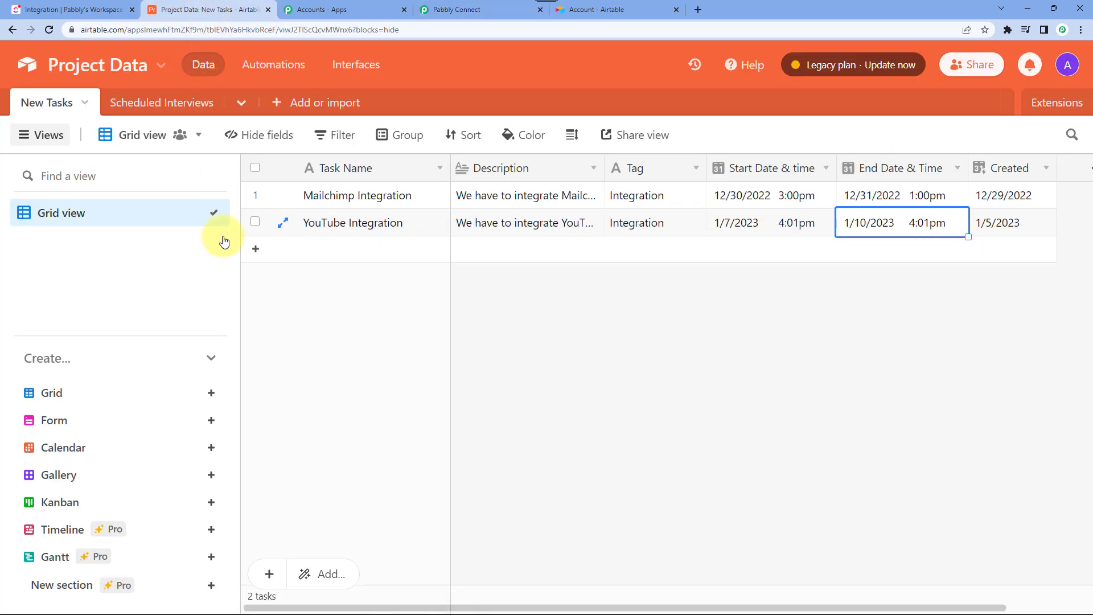
pyautogui.click(483, 7)
pyautogui.scroll(-5, 384, 337)
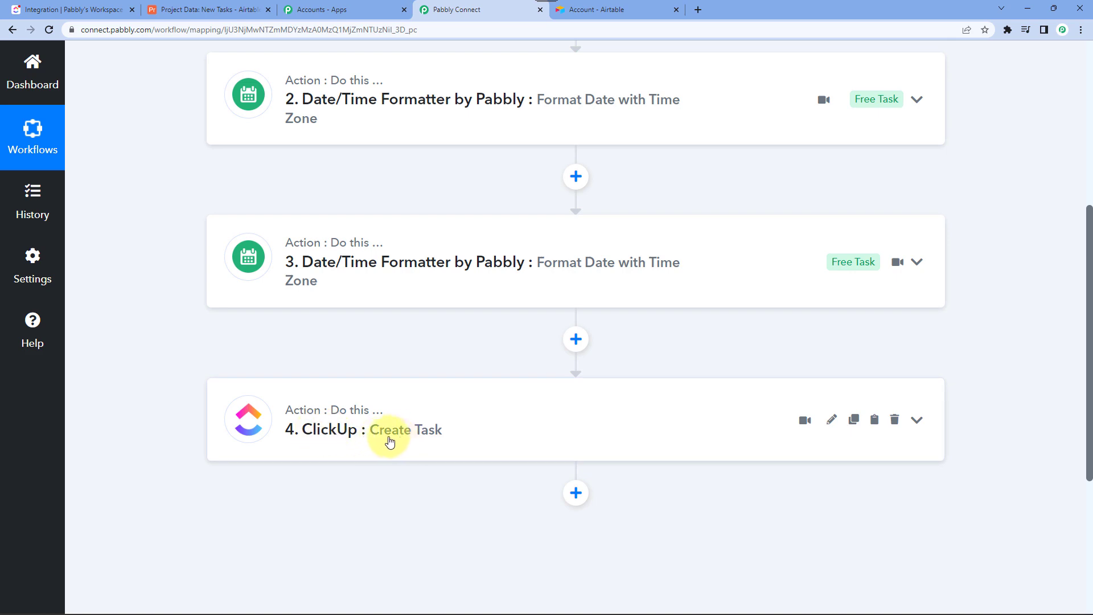
pyautogui.scroll(5, 391, 430)
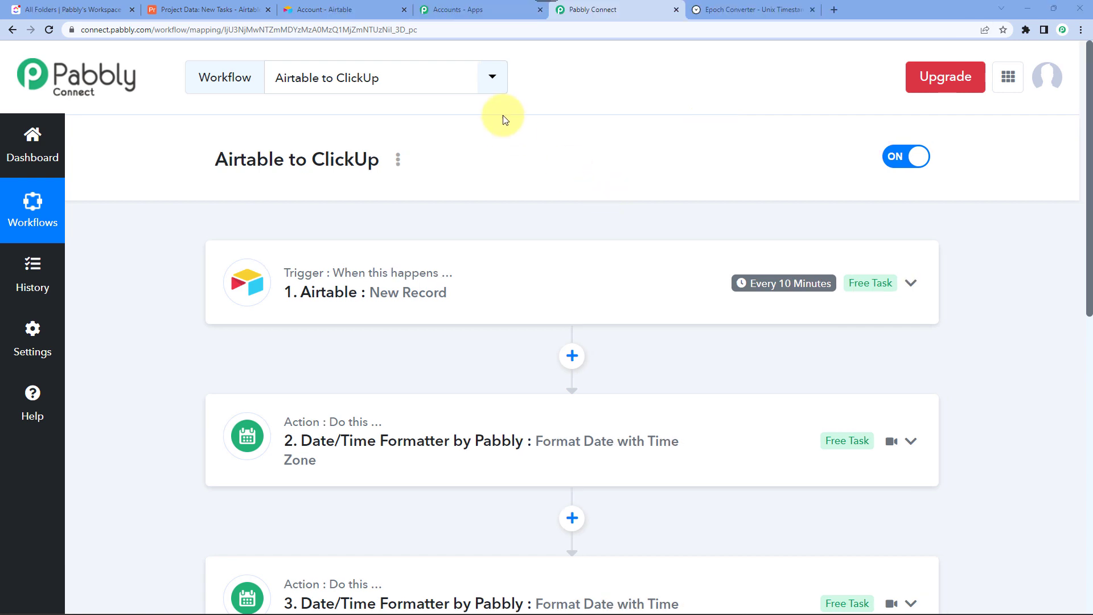
# Open the YouTube Integration task in ClickUp, compare its start and due dates with the Airtable record, and close the task
pyautogui.click(79, 12)
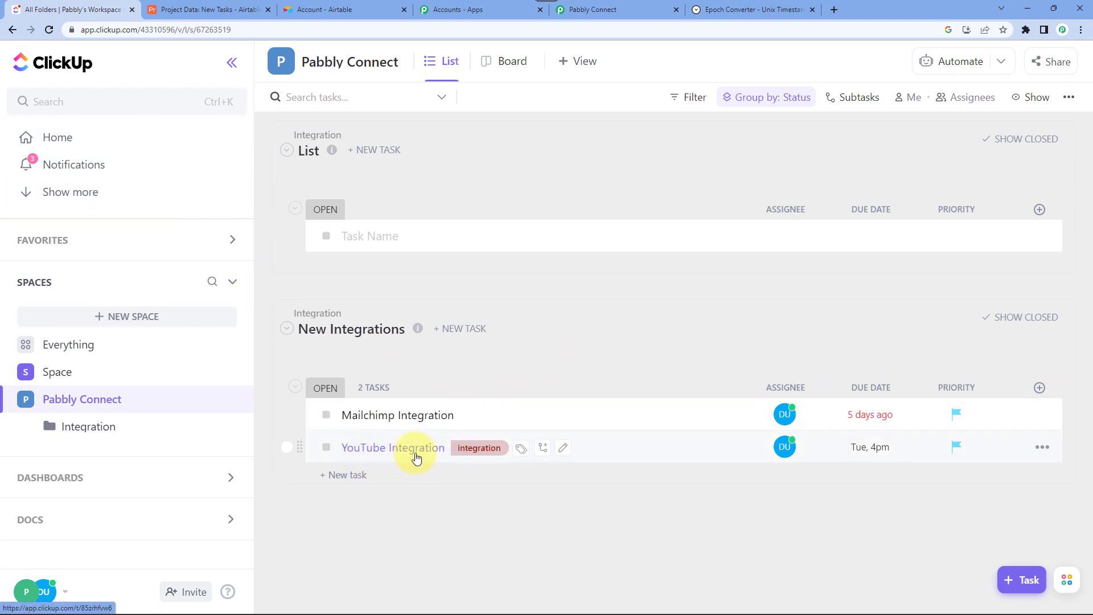
pyautogui.click(416, 457)
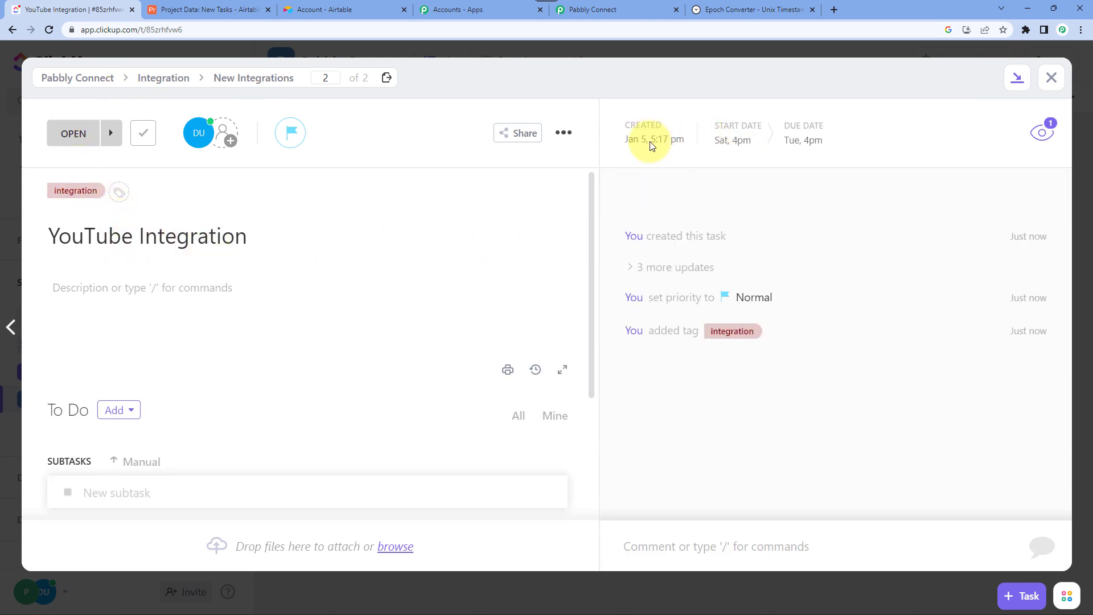
pyautogui.moveTo(647, 147)
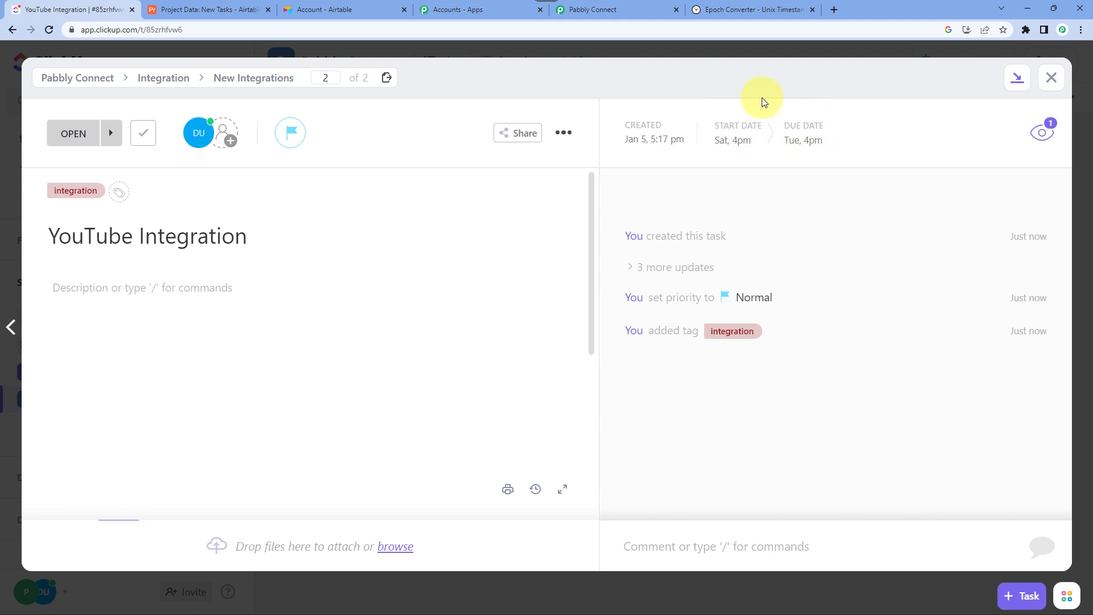
pyautogui.click(219, 10)
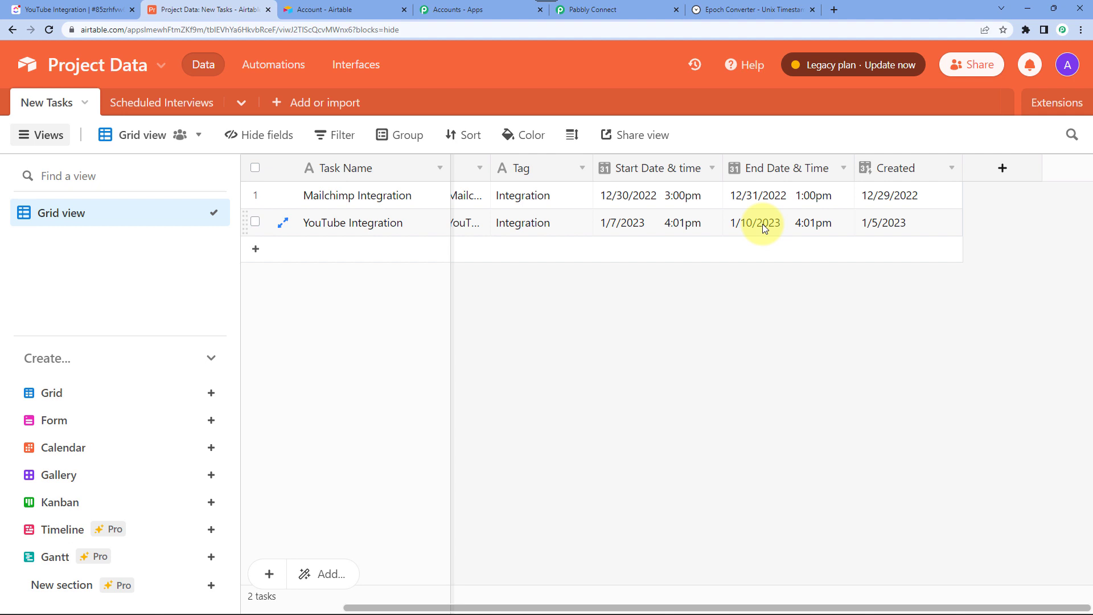
pyautogui.click(68, 10)
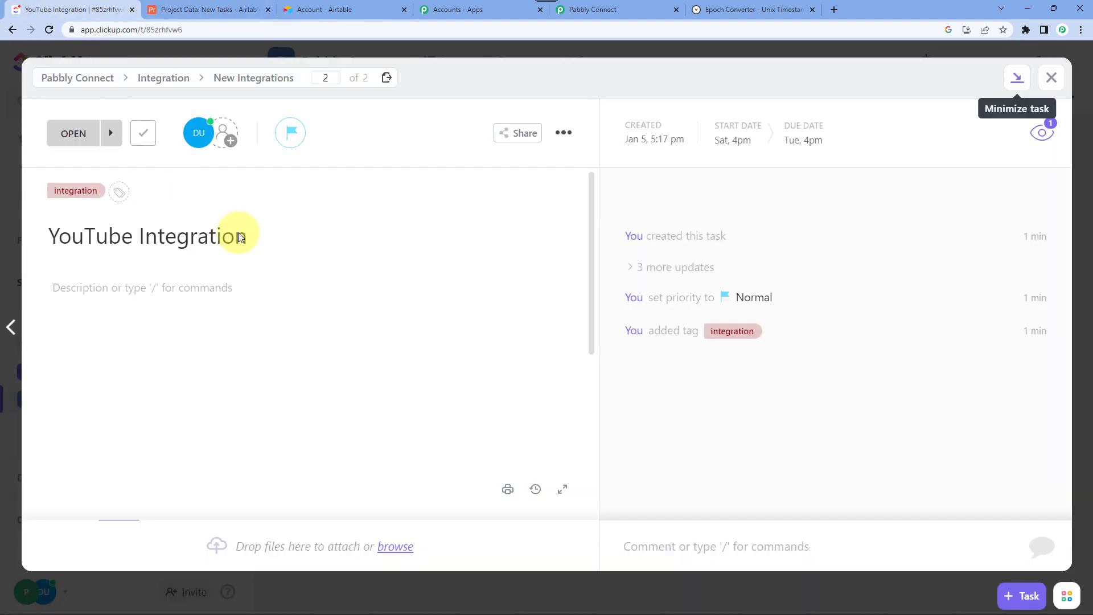
pyautogui.click(1051, 78)
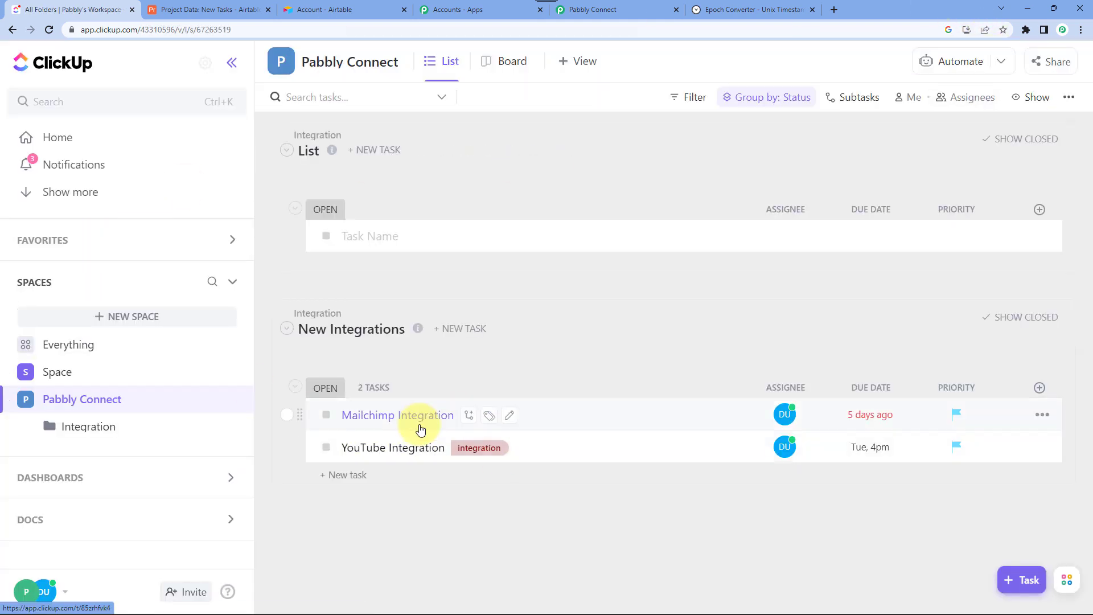
# Recheck the Pabbly Connect workflow against the Airtable New Tasks records and the ClickUp New Integrations list
pyautogui.click(651, 9)
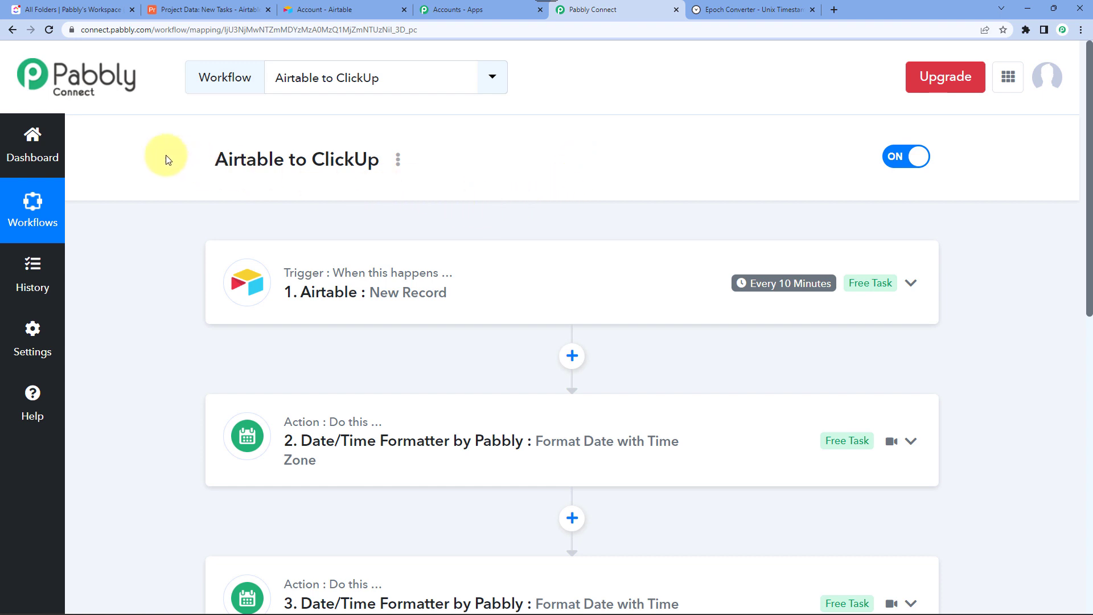
pyautogui.click(191, 10)
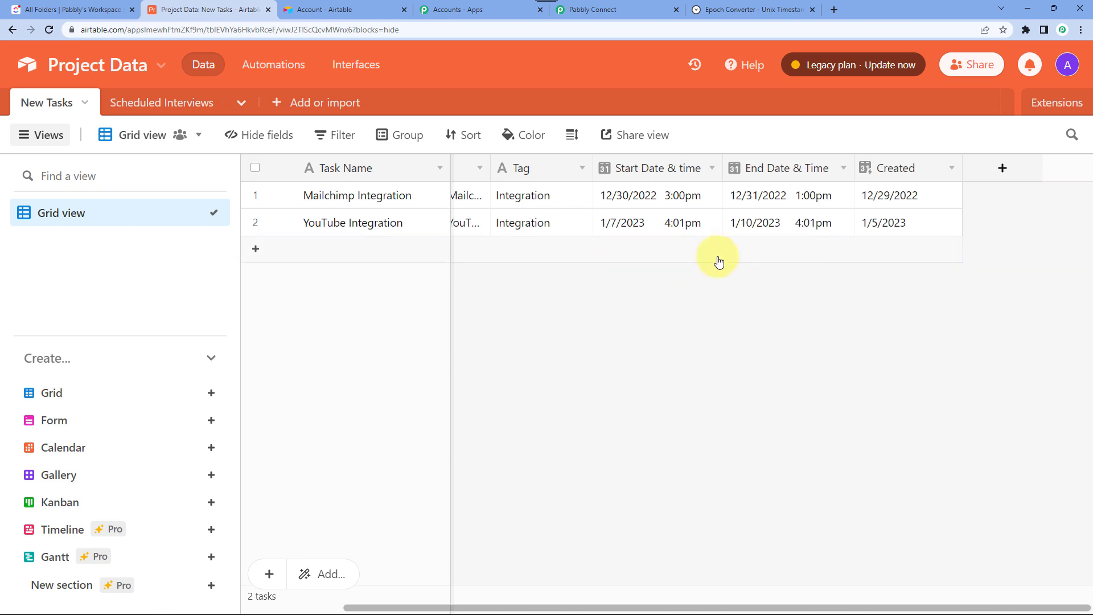
pyautogui.click(77, 10)
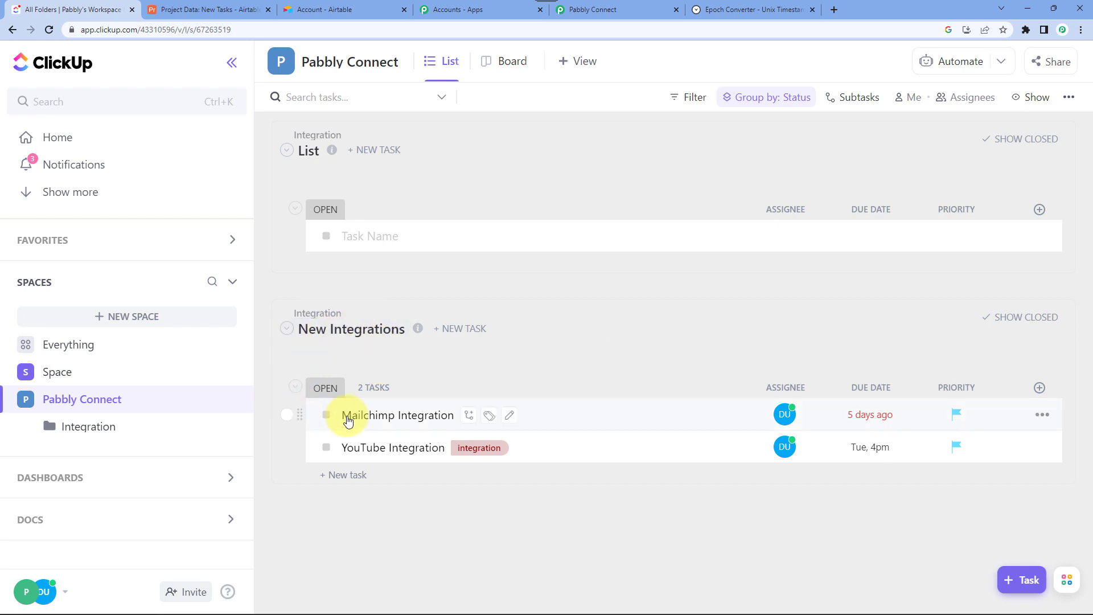
pyautogui.click(619, 9)
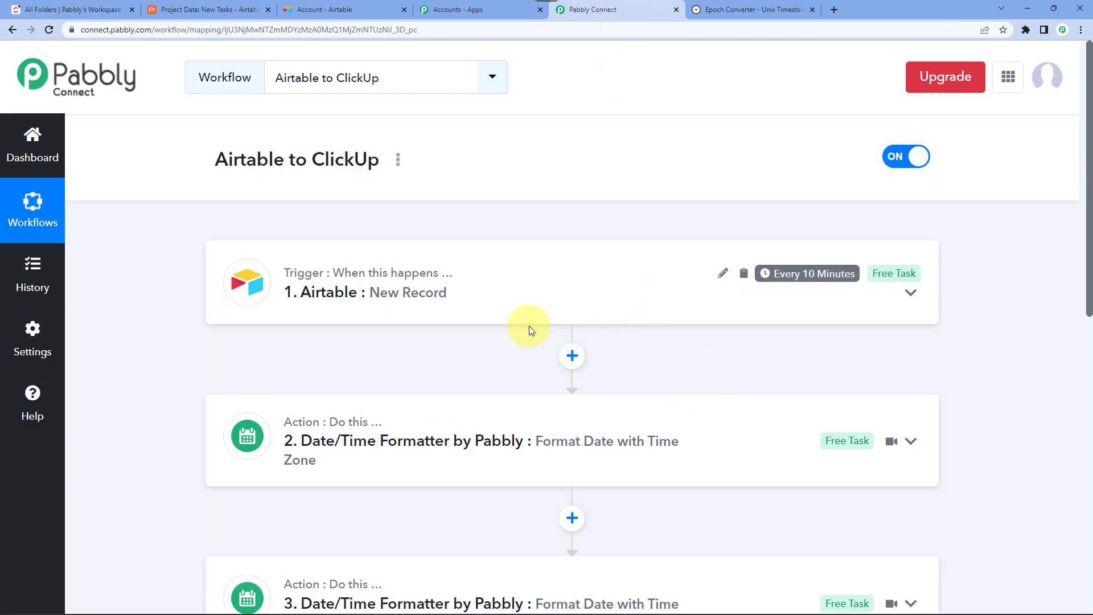